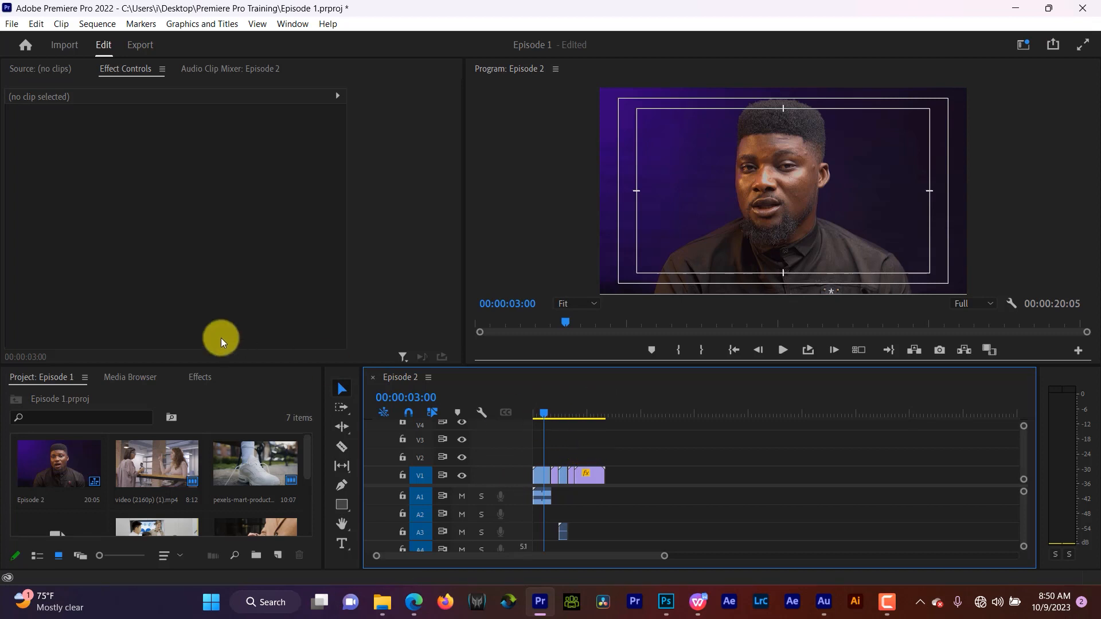
- Open the Effects panel and browse the Video Effects folders such as Adjust, Blur & Sharpen and Color Correction
left_click(197, 378)
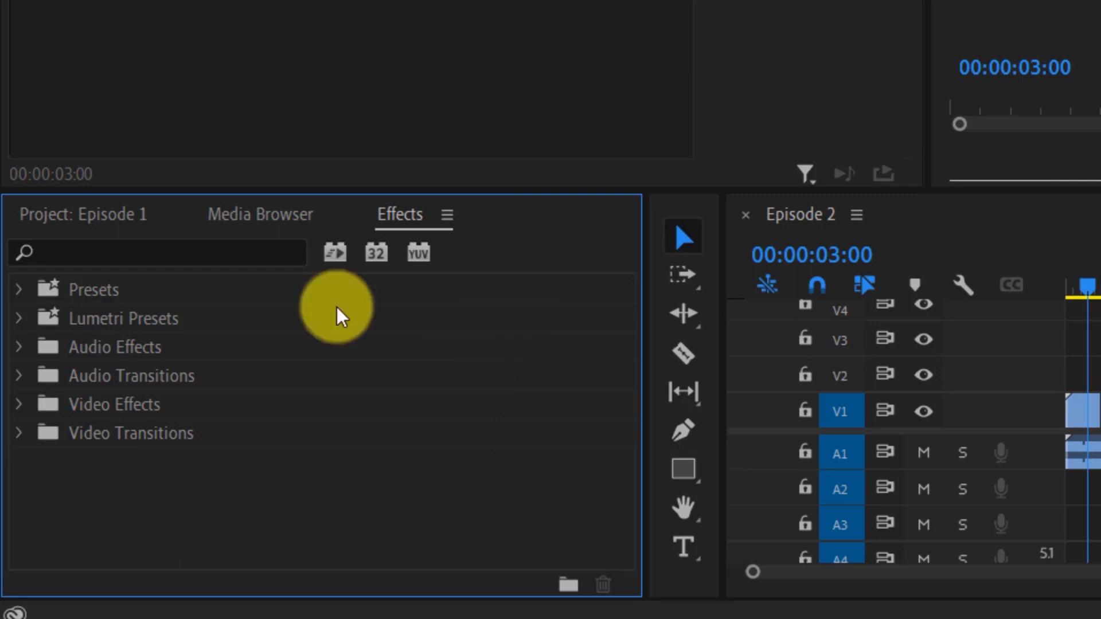
left_click(49, 225)
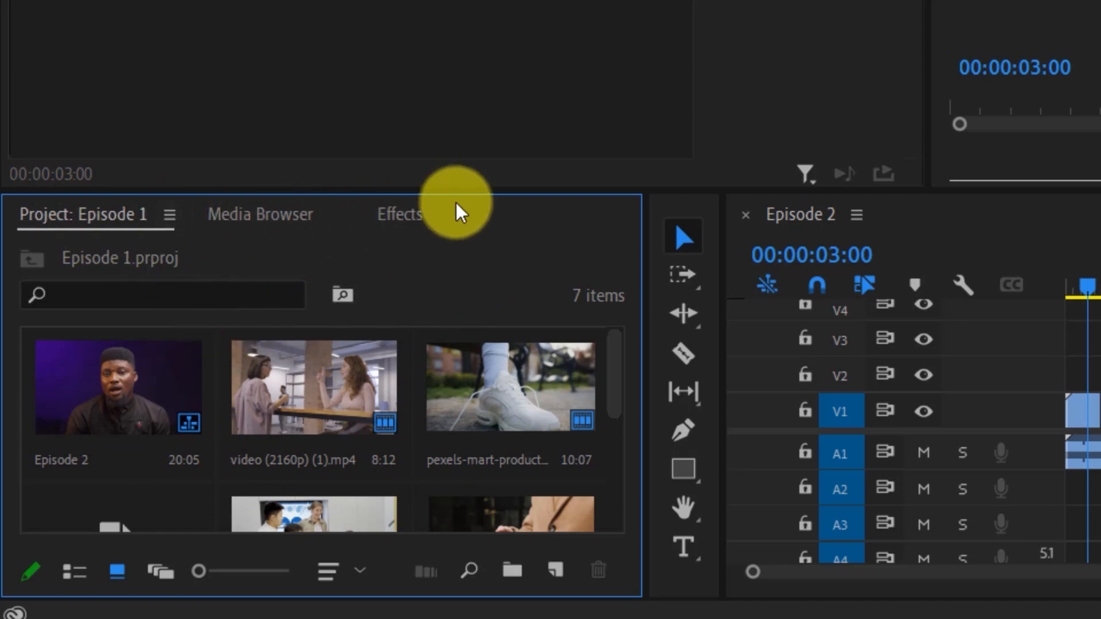
left_click(391, 221)
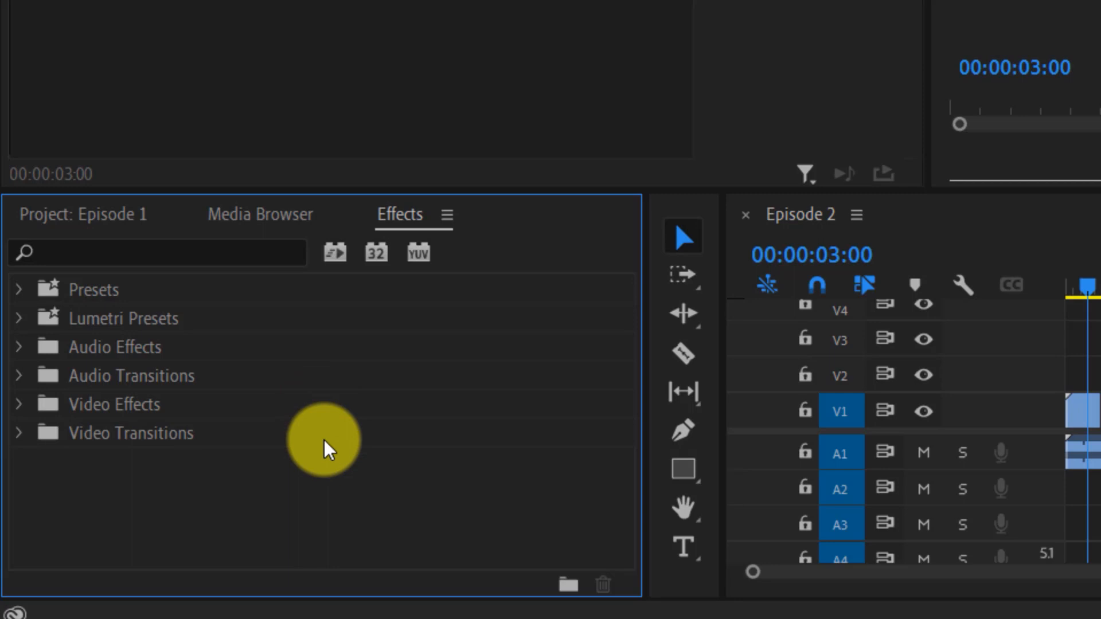
left_click(14, 403)
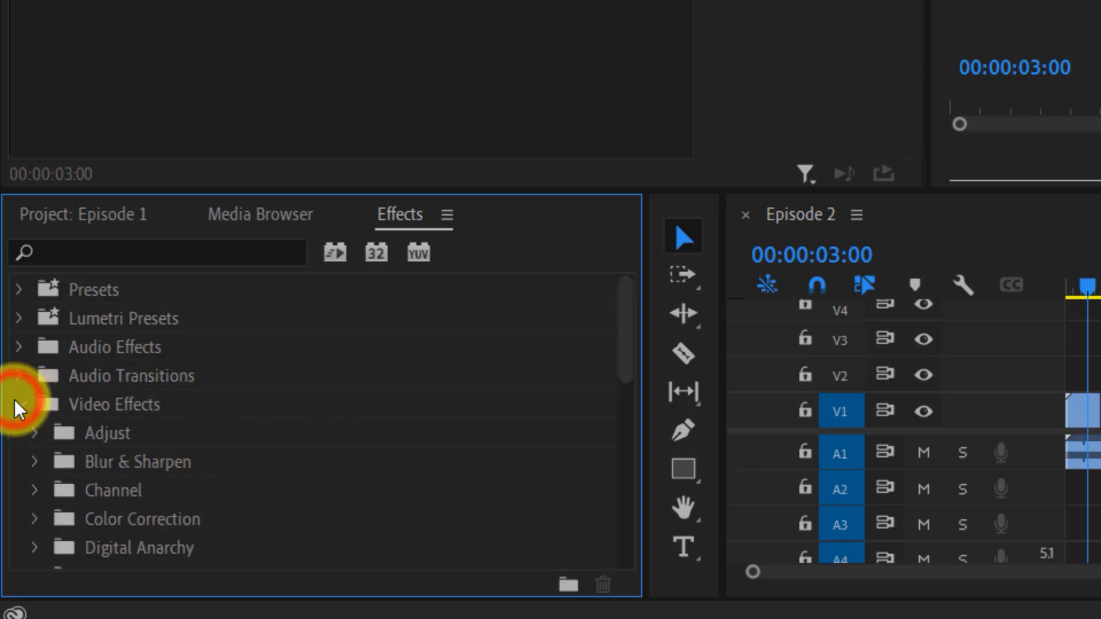
scroll(180, 431, "down", 6)
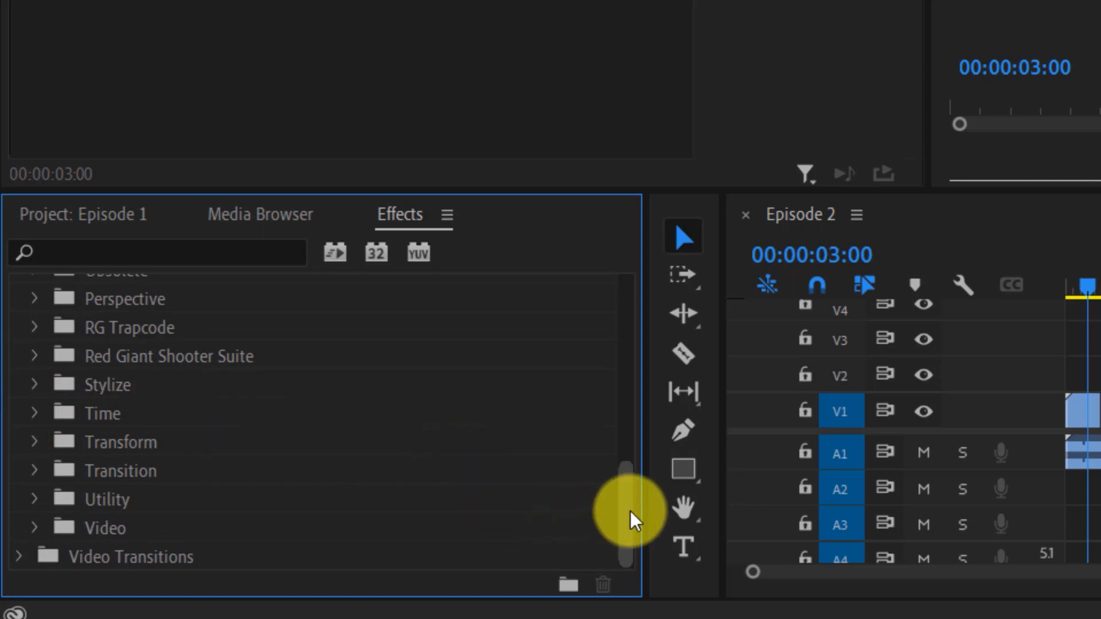
left_click_drag(628, 513, 625, 339)
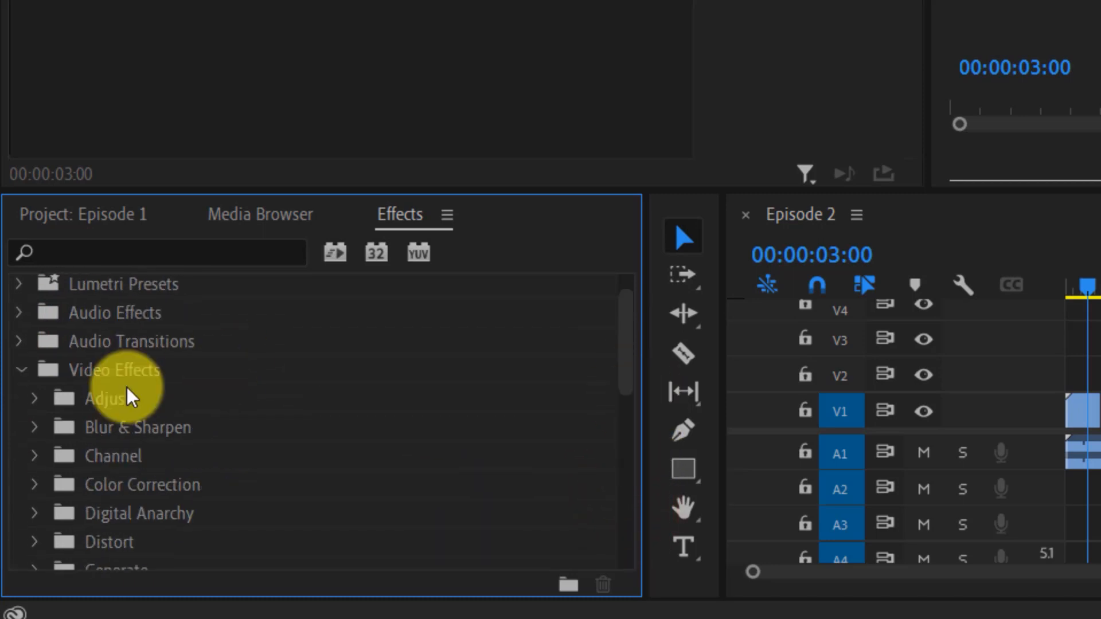
left_click(33, 400)
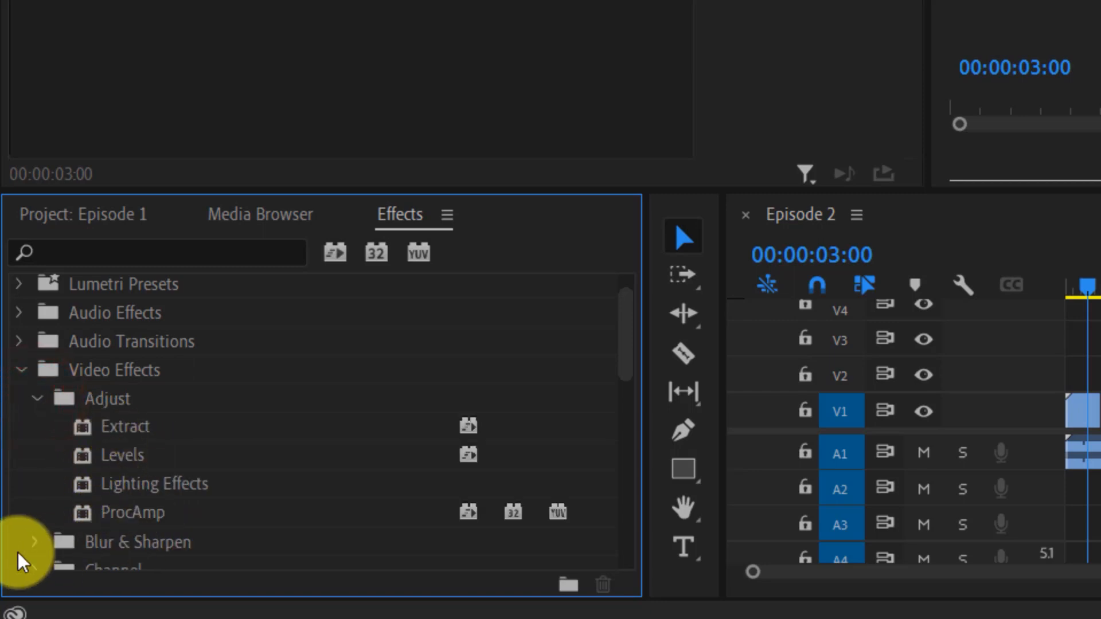
left_click(33, 542)
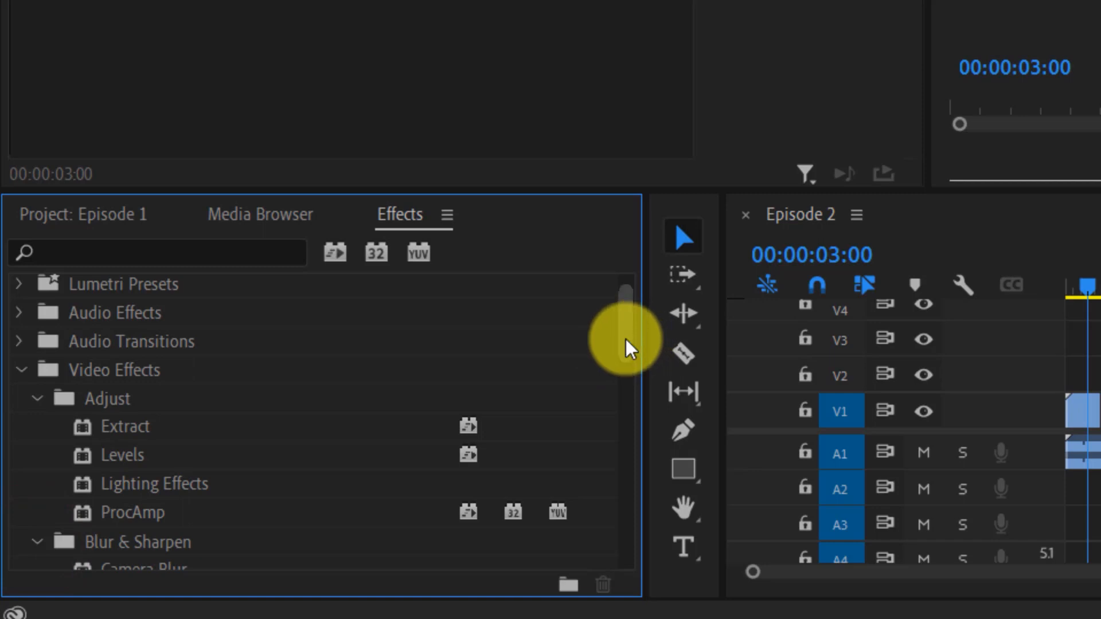
left_click_drag(628, 347, 629, 424)
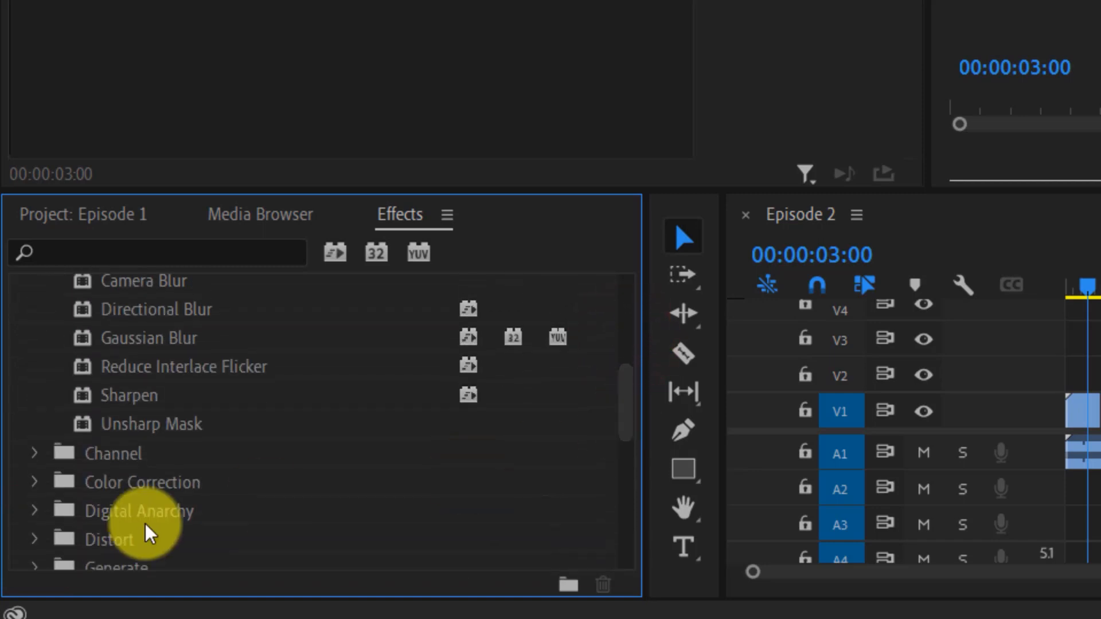
left_click(34, 482)
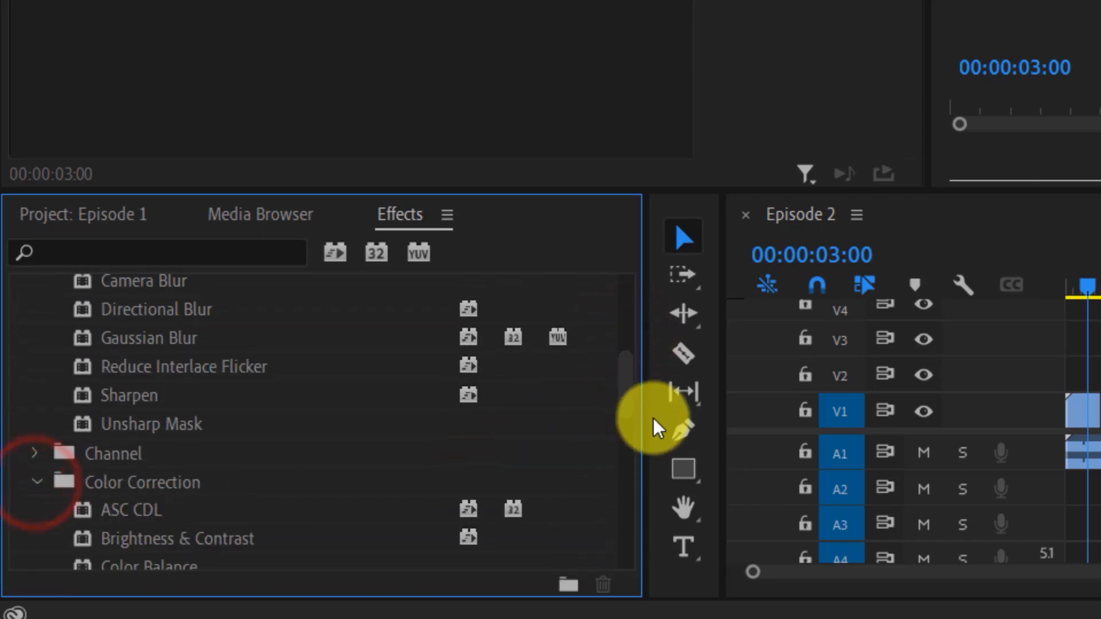
left_click_drag(625, 393, 613, 442)
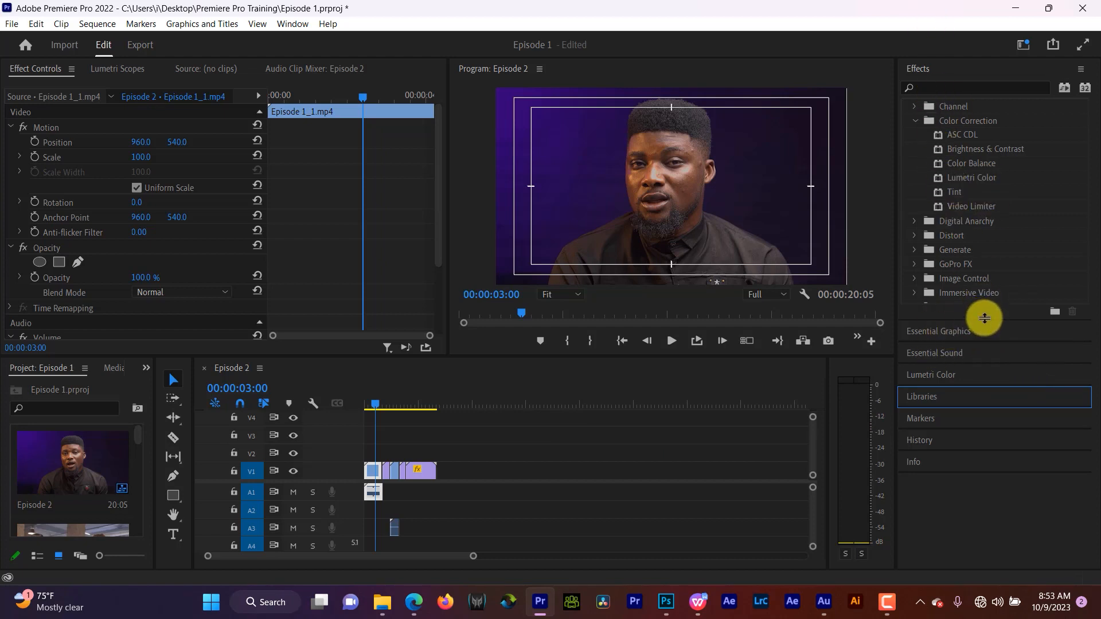
- Enlarge the Effects panel in the workspace so more of its list fits
left_click_drag(984, 318, 978, 410)
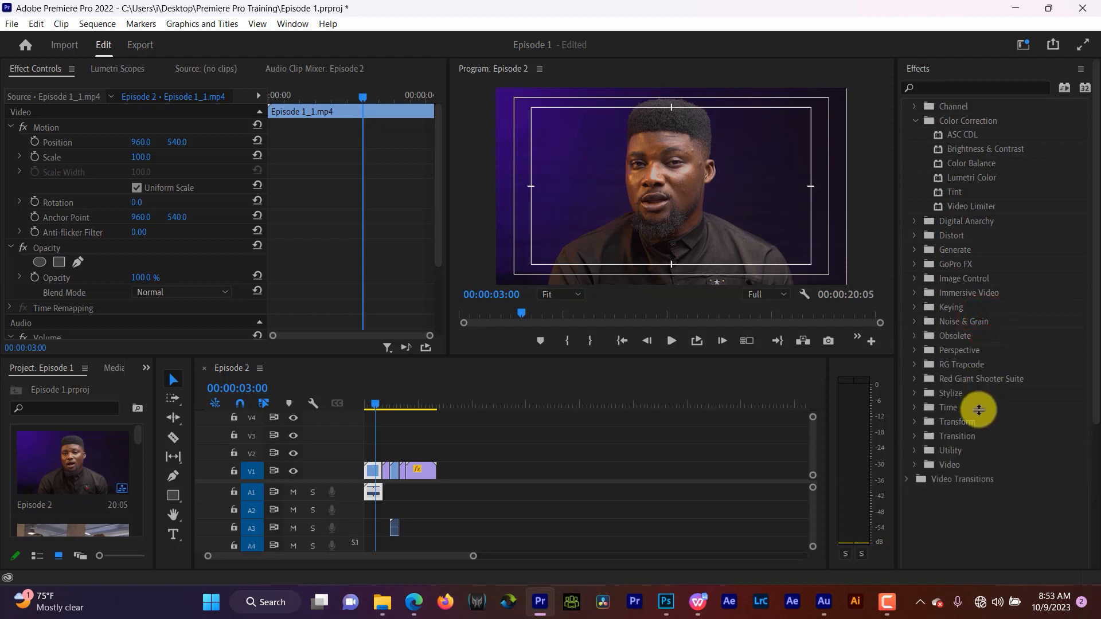
left_click(1092, 446)
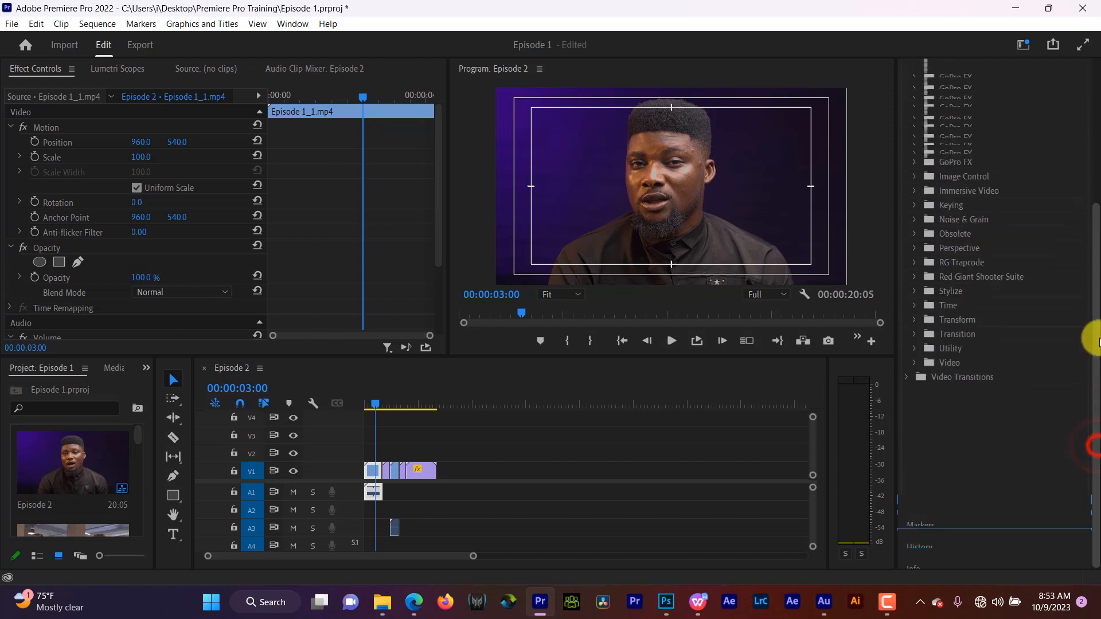
left_click_drag(1096, 343, 1091, 246)
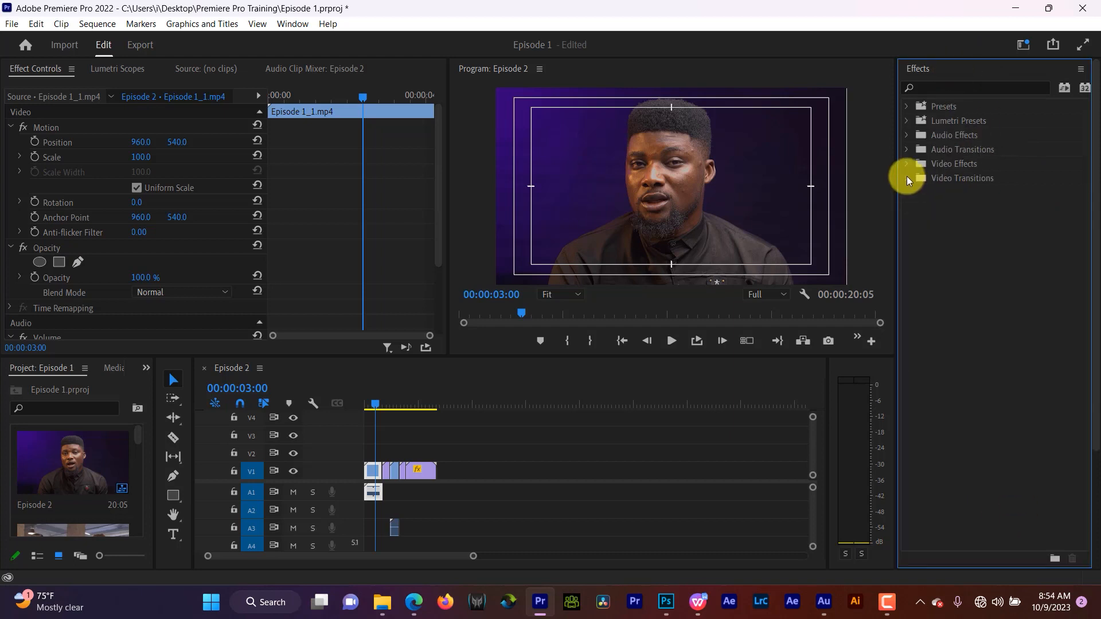
- Browse the Video Transitions folders Dissolve and Immersive Video, then the Video Effects categories, collapsing them all
left_click(906, 178)
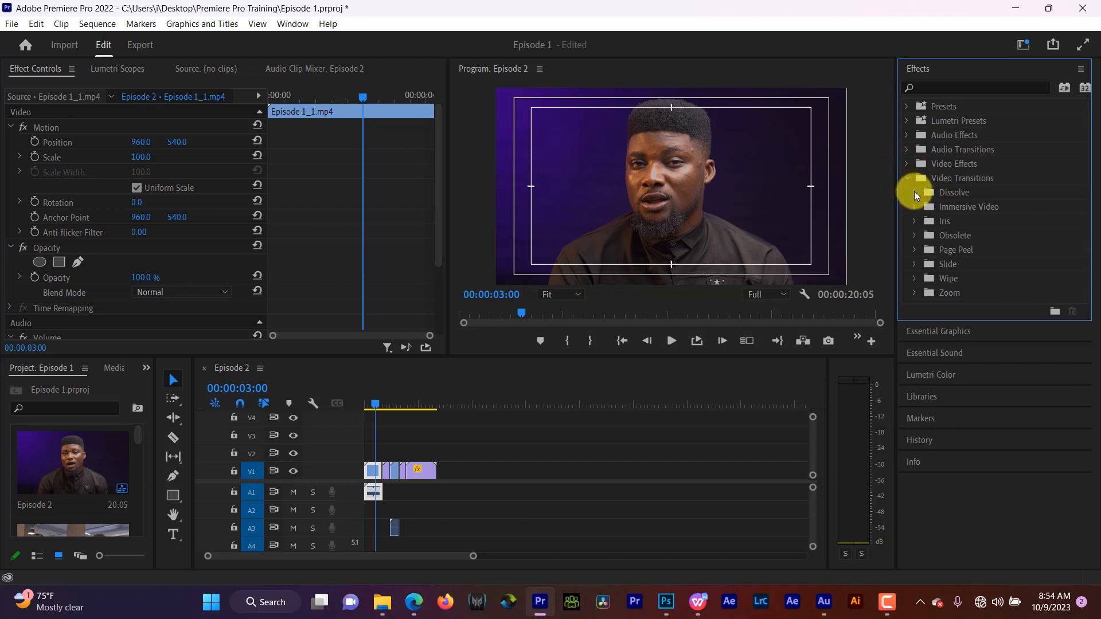
left_click(913, 192)
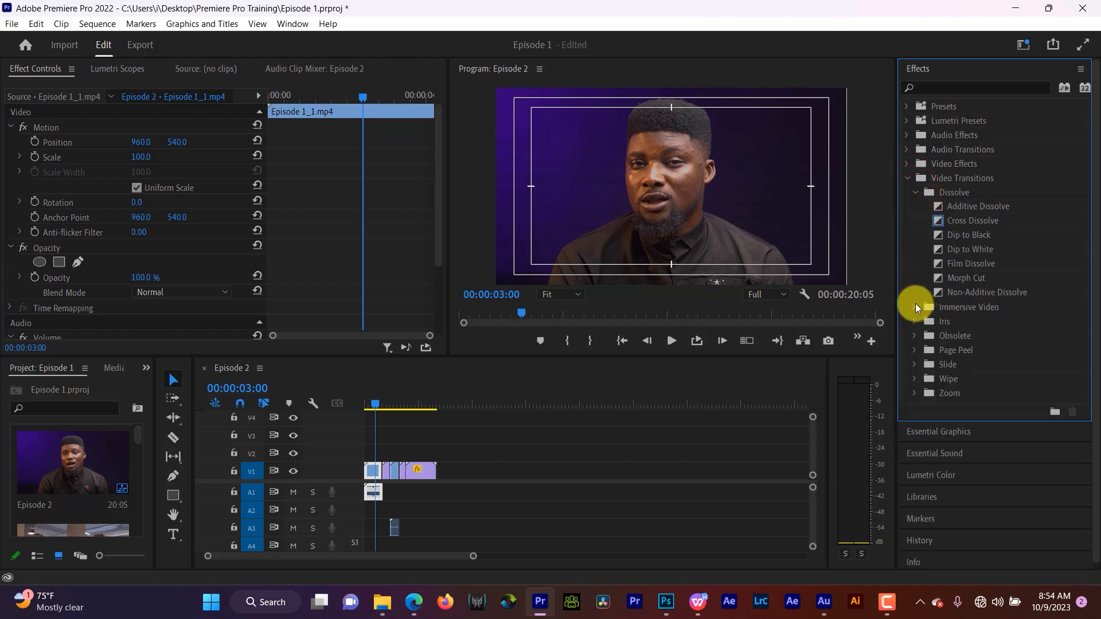
left_click(914, 307)
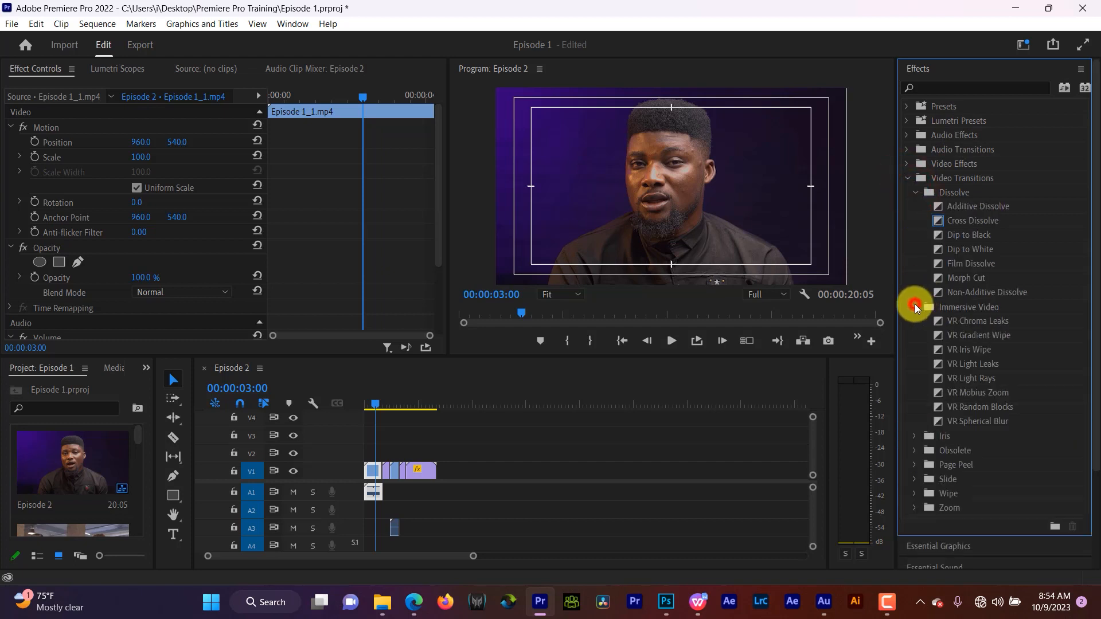
left_click(914, 307)
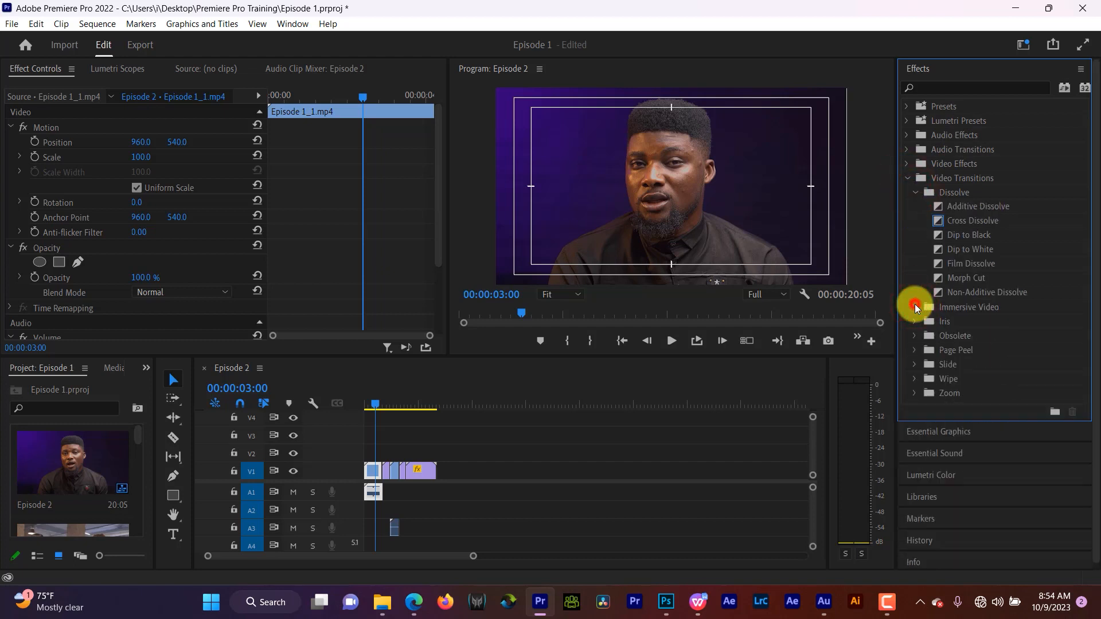
left_click(914, 307)
left_click(907, 178)
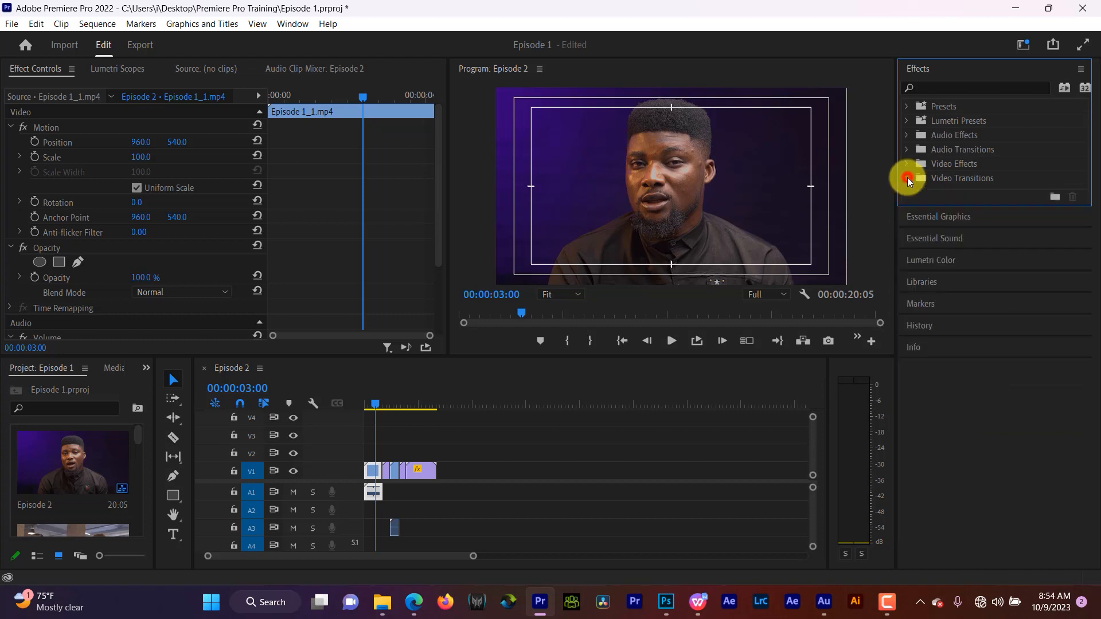
left_click(906, 163)
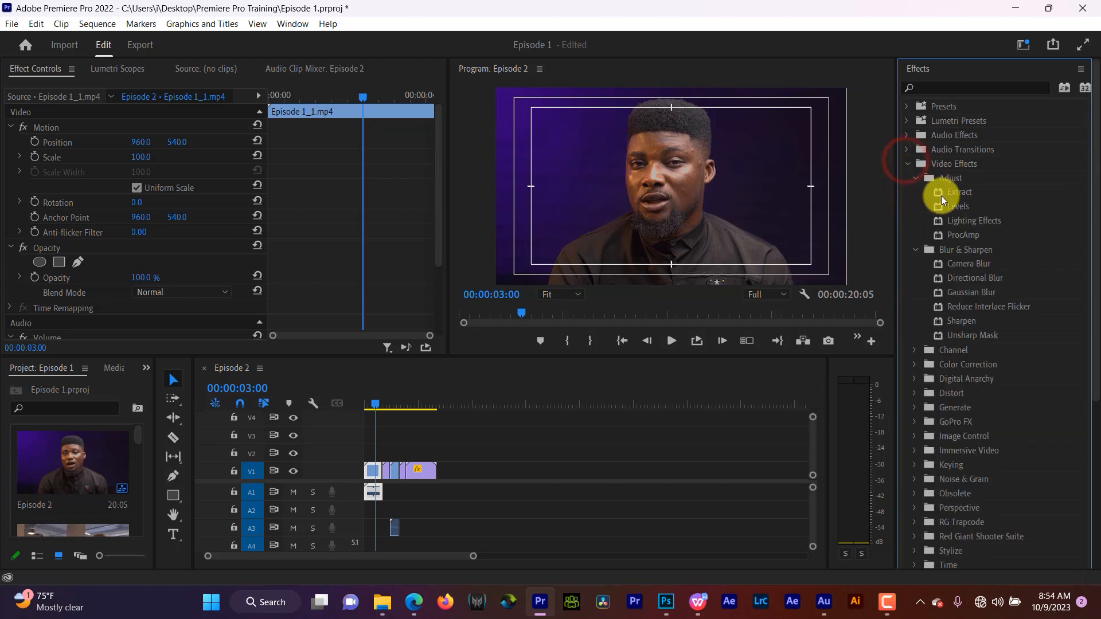
left_click(914, 251)
left_click(913, 251)
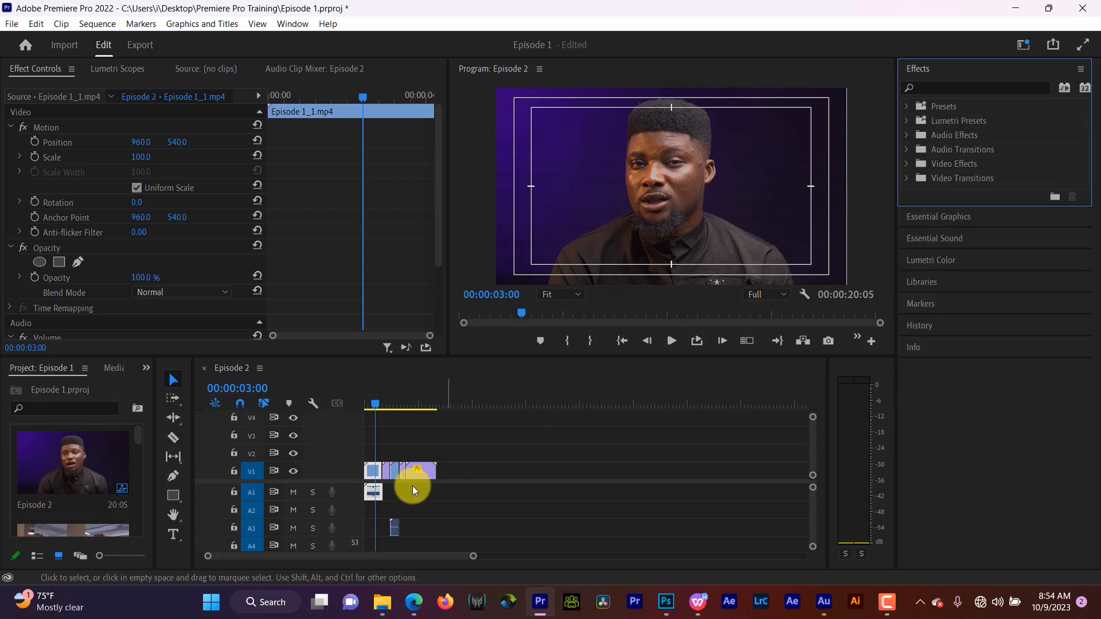
- Place the Creative Unicorns logo on track V2 above the video and extend it to the sequence end
left_click(491, 448)
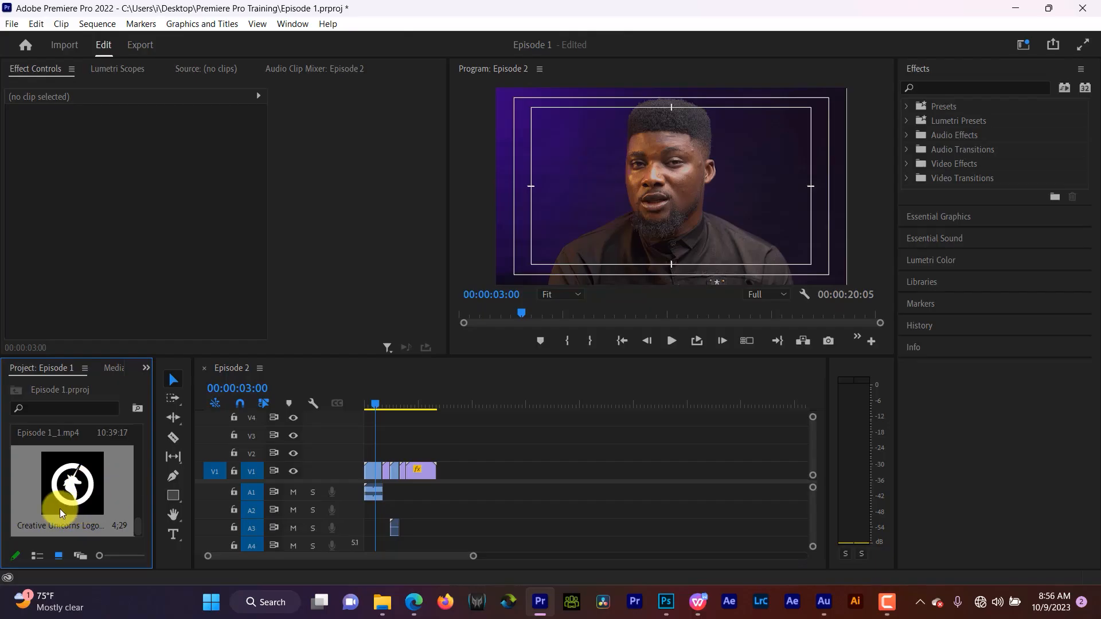
left_click_drag(70, 493, 361, 455)
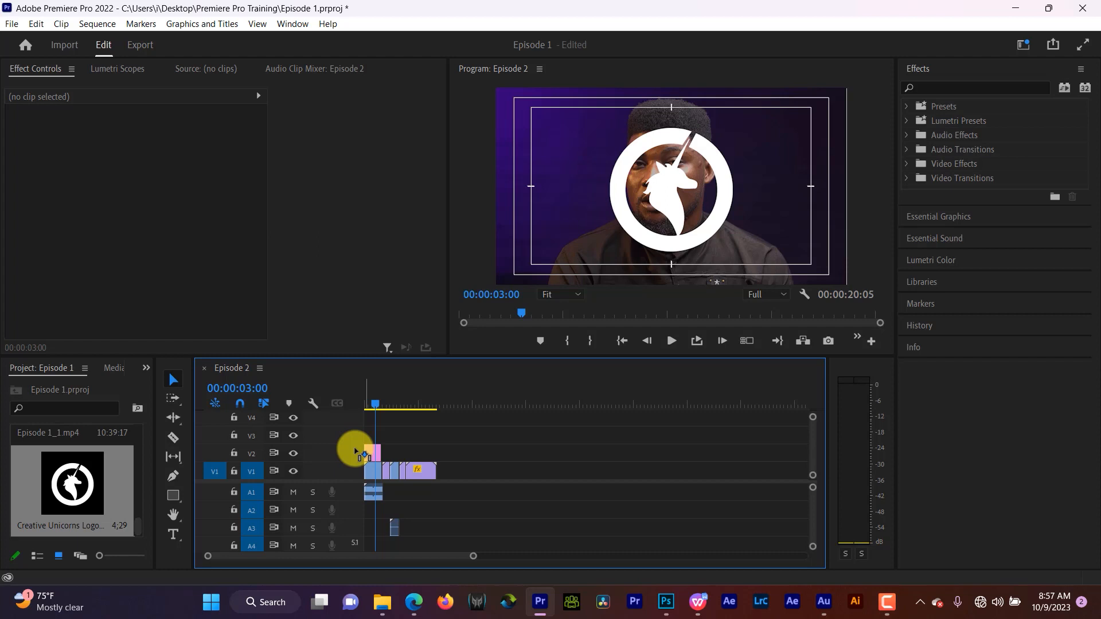
left_click_drag(386, 450, 437, 448)
- Scale the logo to 19 and move it to position 1753, 125 in the upper-right corner
left_click(403, 453)
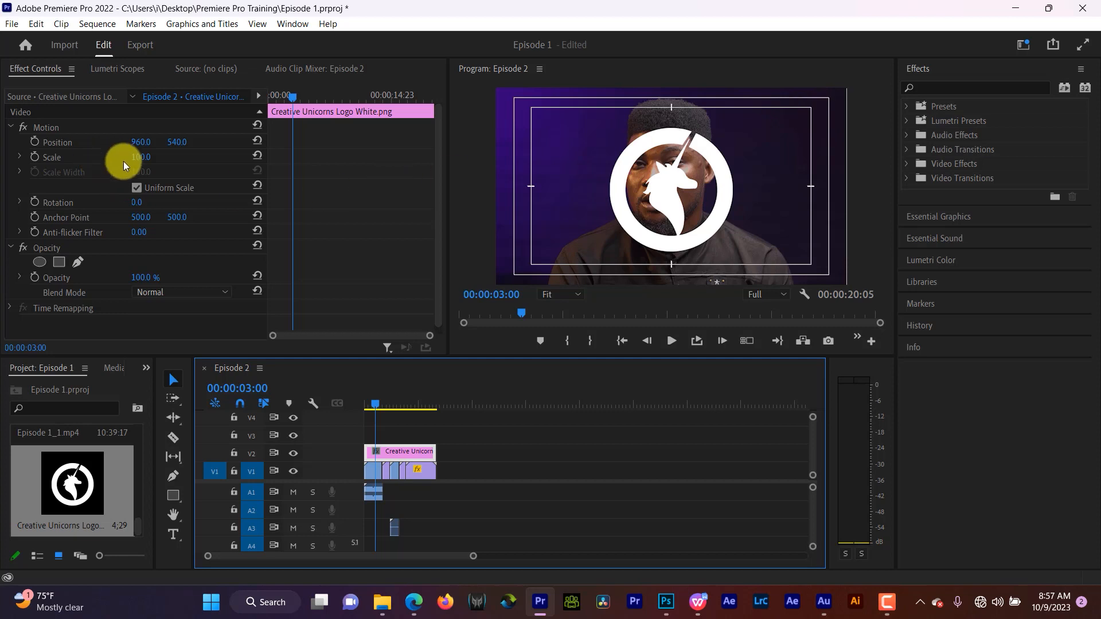
left_click_drag(138, 157, 117, 222)
left_click_drag(145, 144, 722, 150)
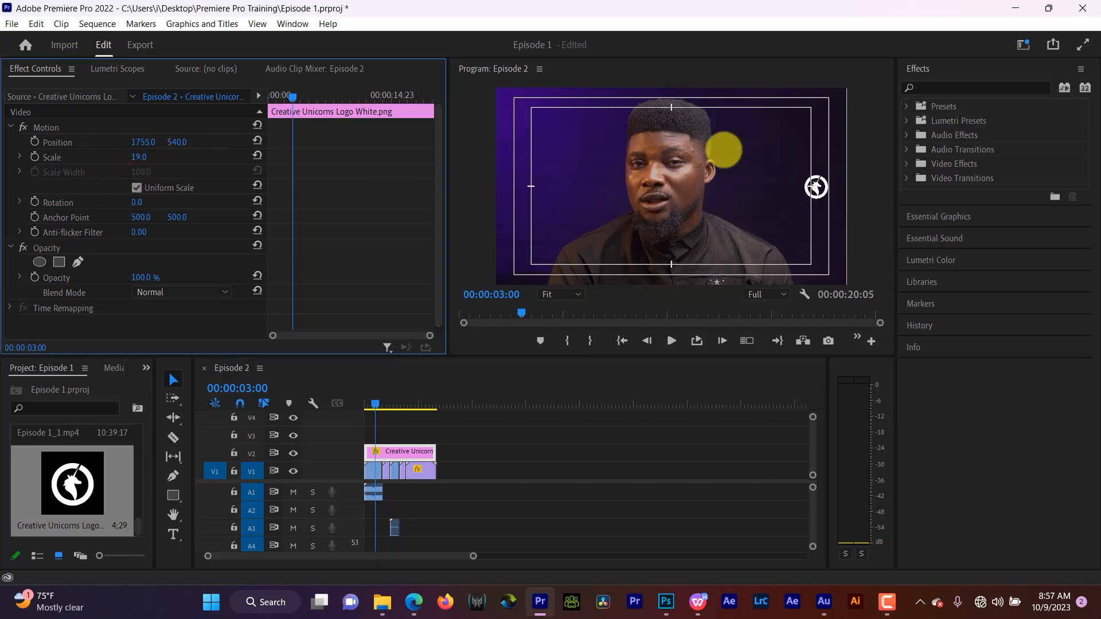
left_click_drag(180, 143, 223, 584)
- Play back the start of the sequence to preview the logo
left_click(368, 411)
key("space")
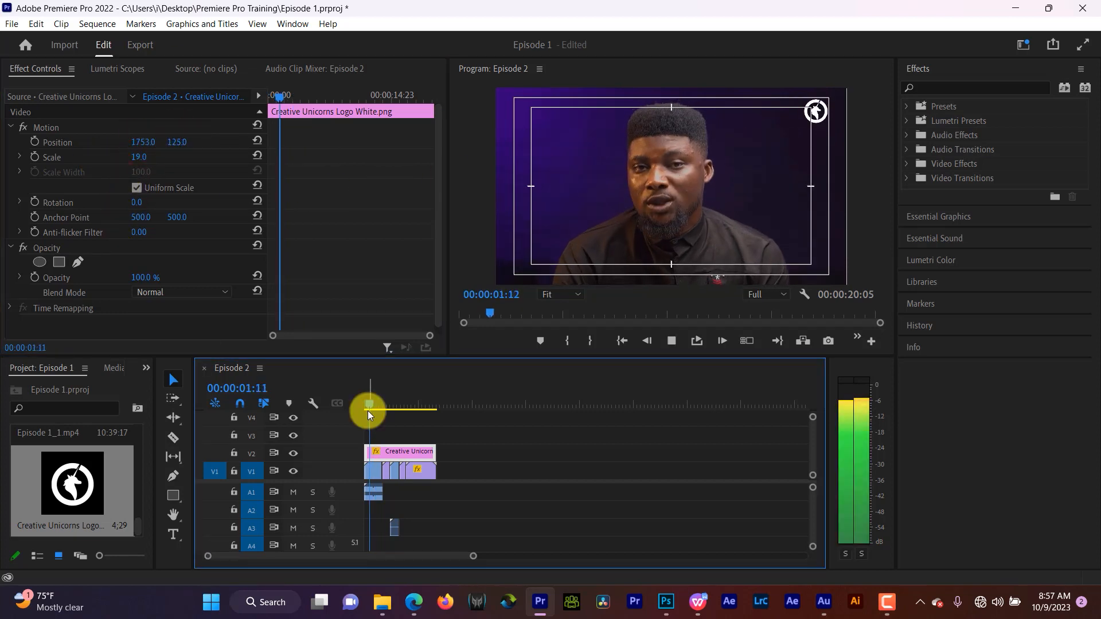
key("space")
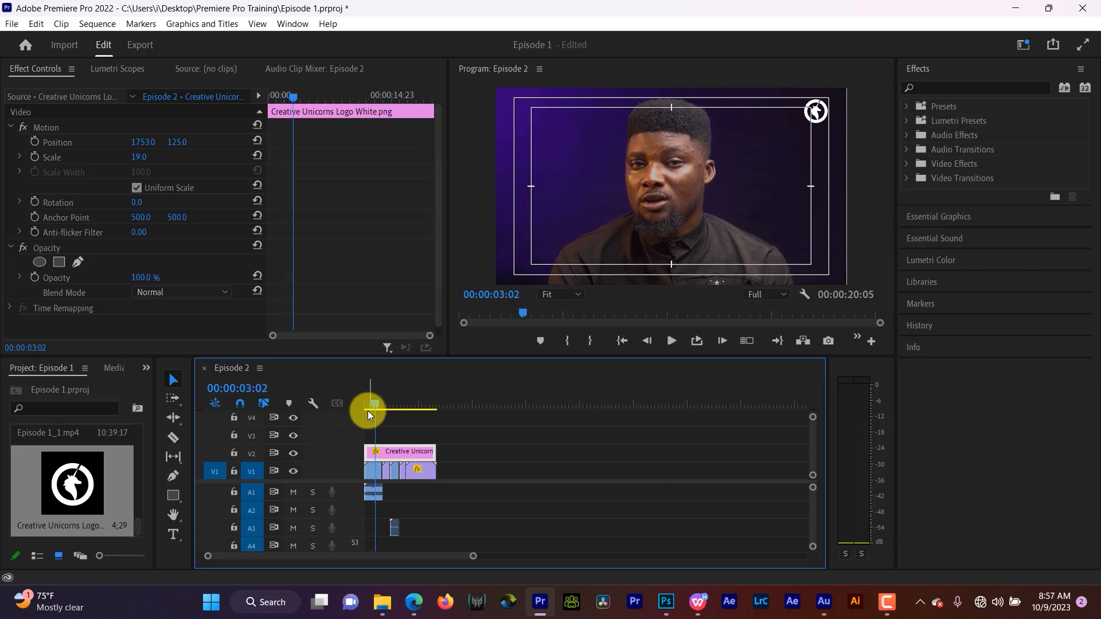
- Mute audio track A1 and play the sequence from the beginning
left_click(291, 492)
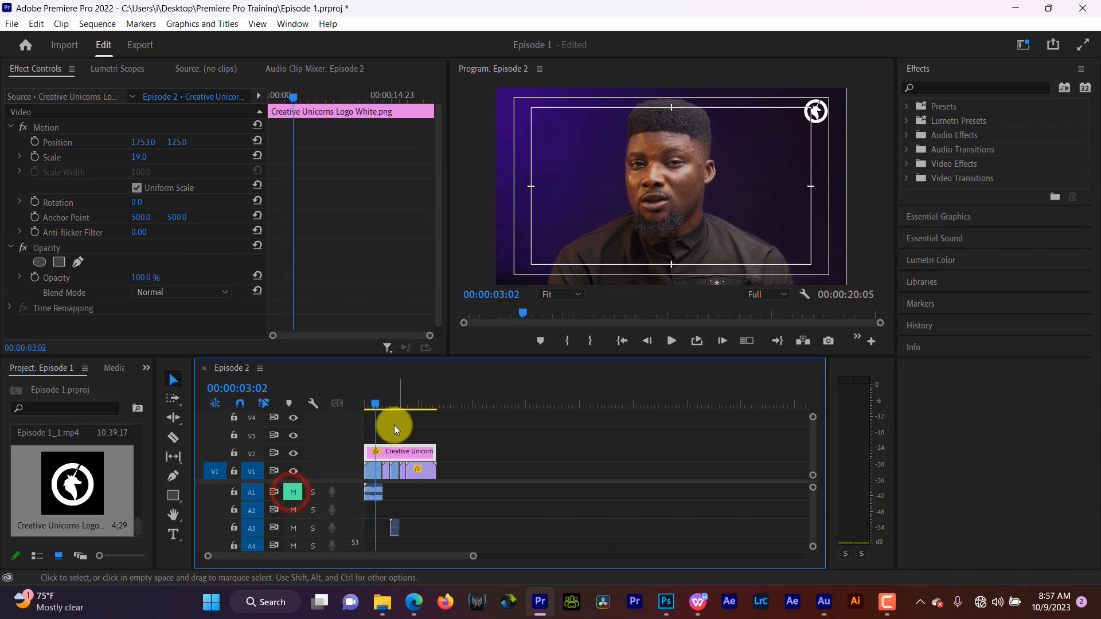
left_click(367, 404)
key("space")
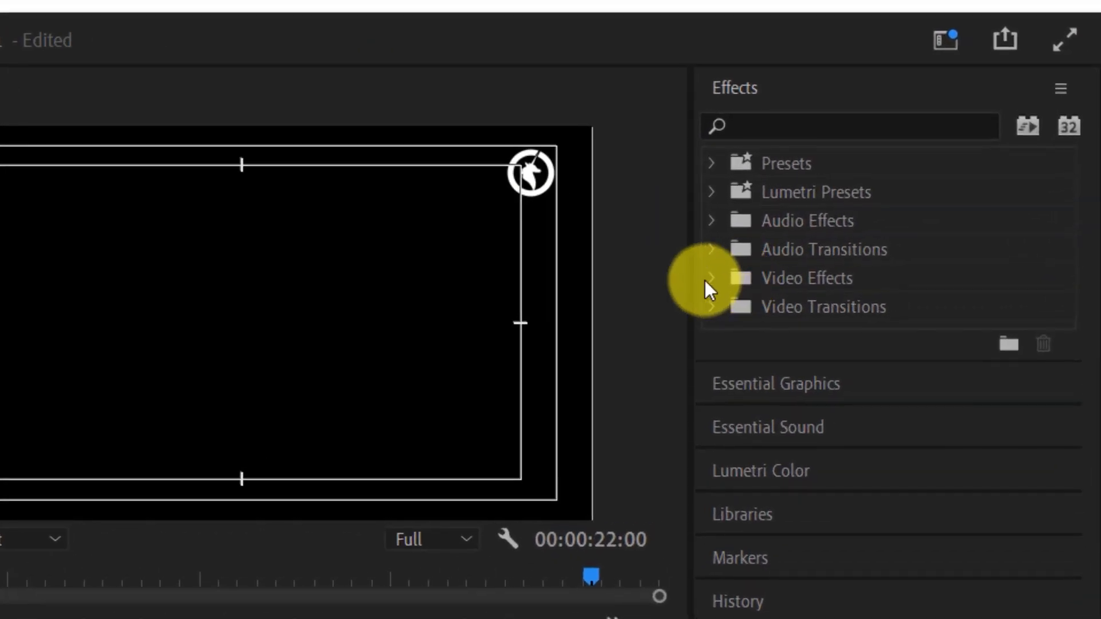
- Apply the Perspective > Basic 3D effect to the logo clip and show its settings
left_click(710, 277)
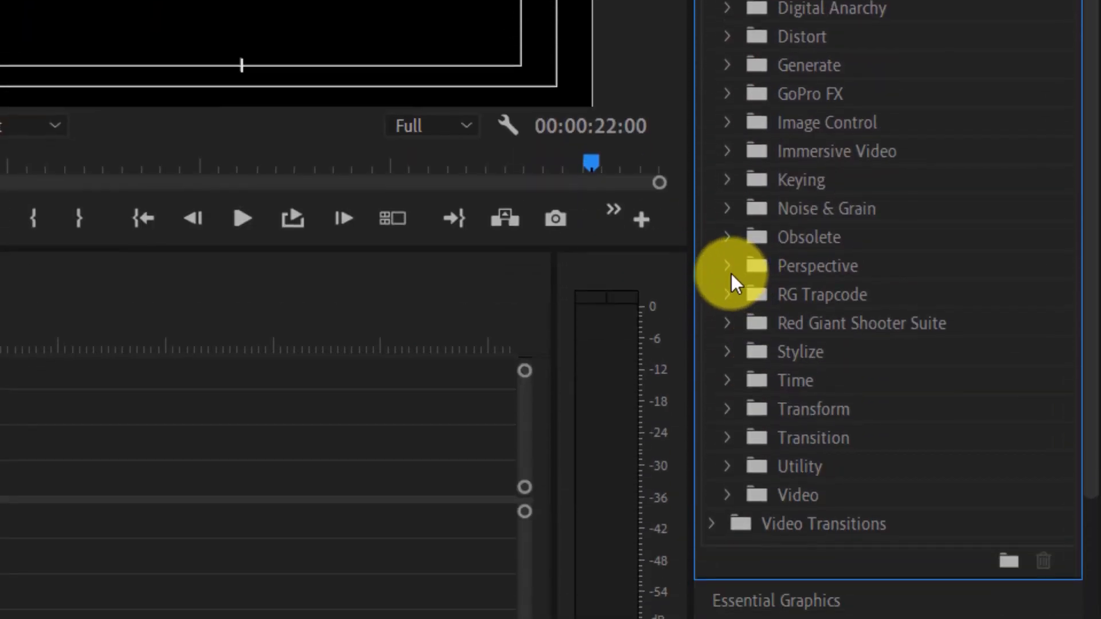
left_click(728, 267)
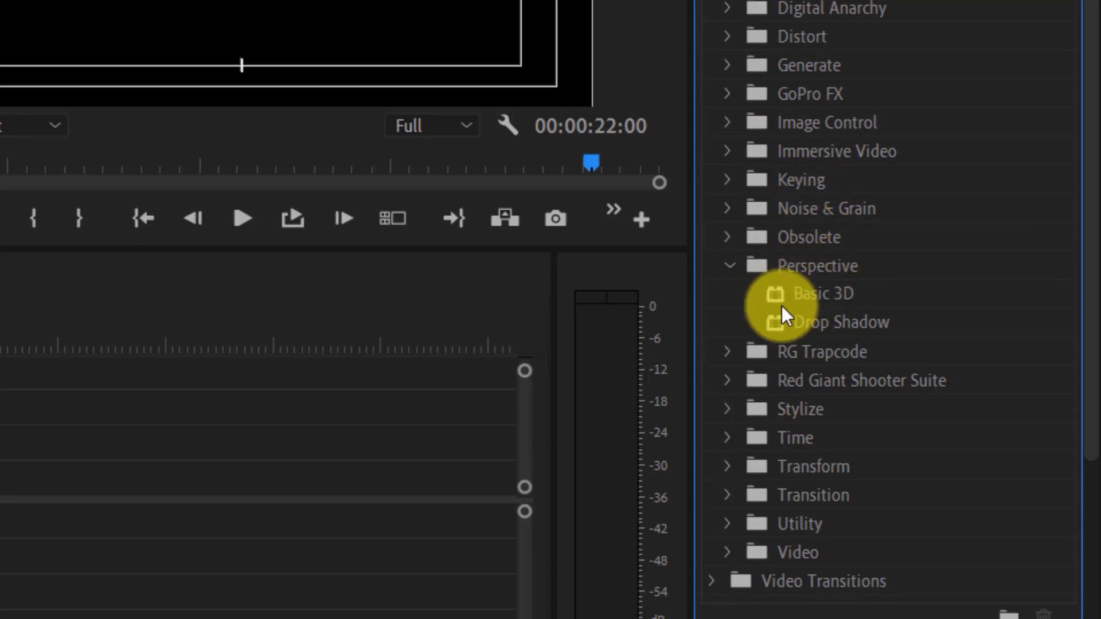
left_click_drag(779, 294, 0, 415)
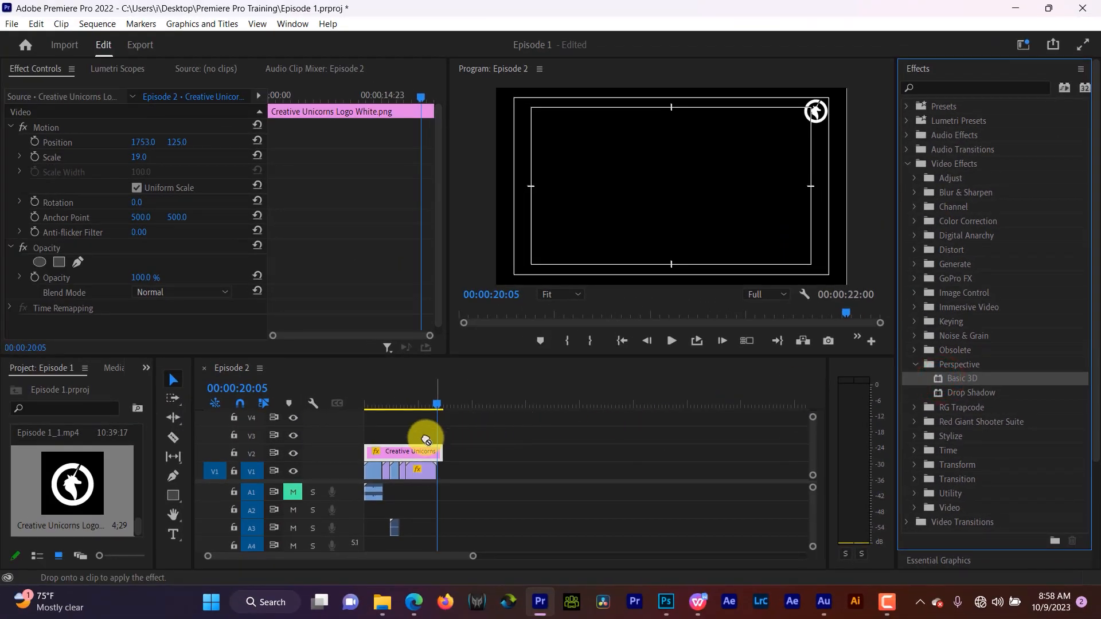
left_click_drag(425, 440, 400, 452)
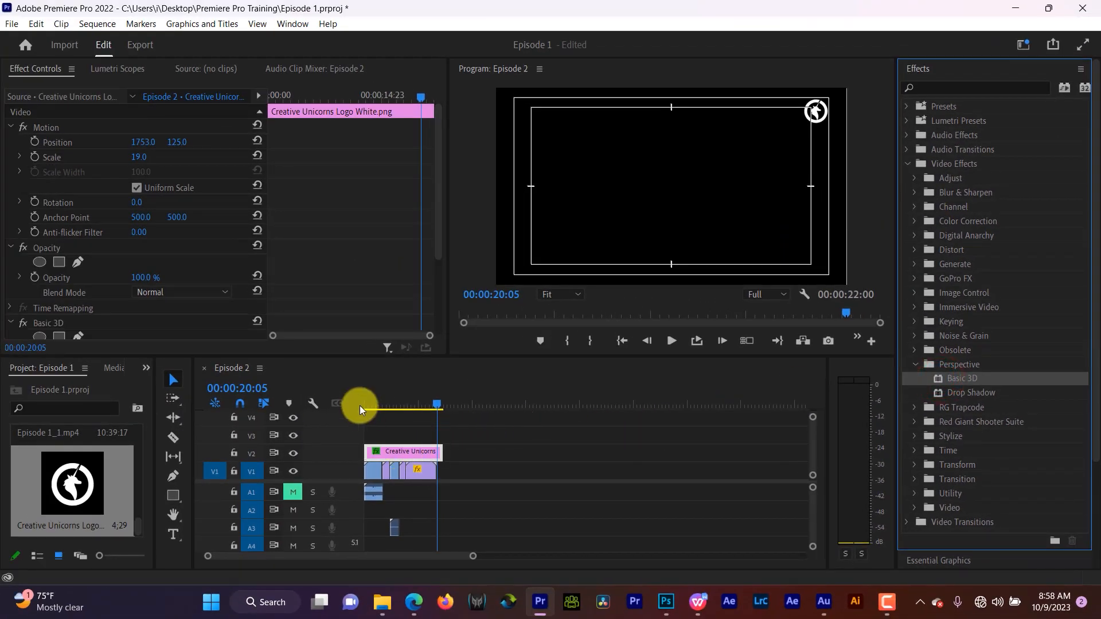
left_click(436, 289)
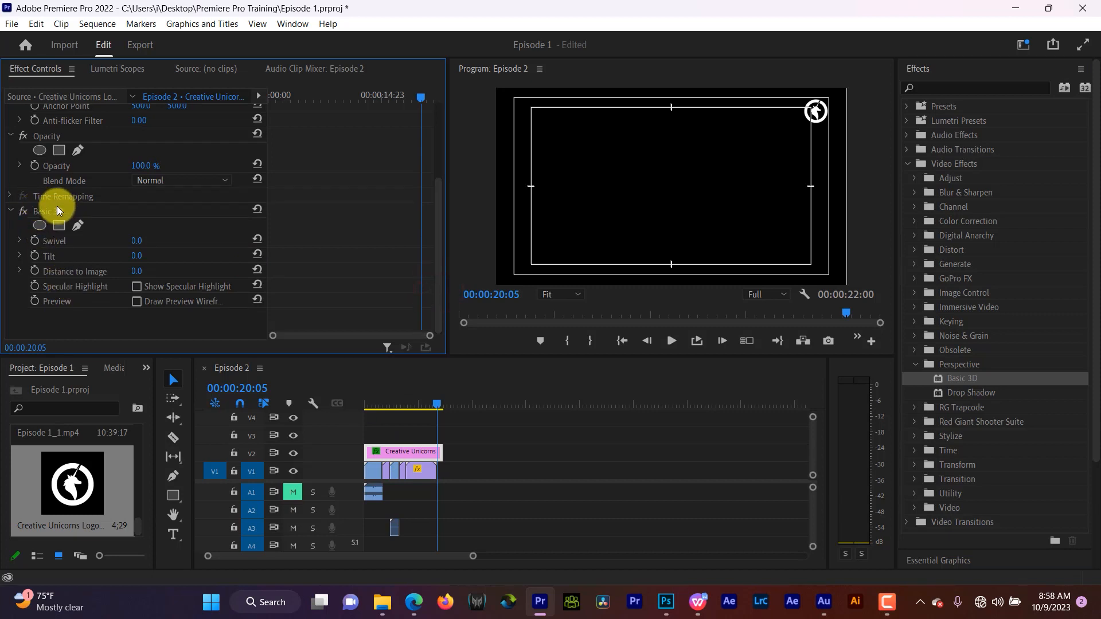
- Trim the logo clip's end to line up with the end of the video
left_click(640, 391)
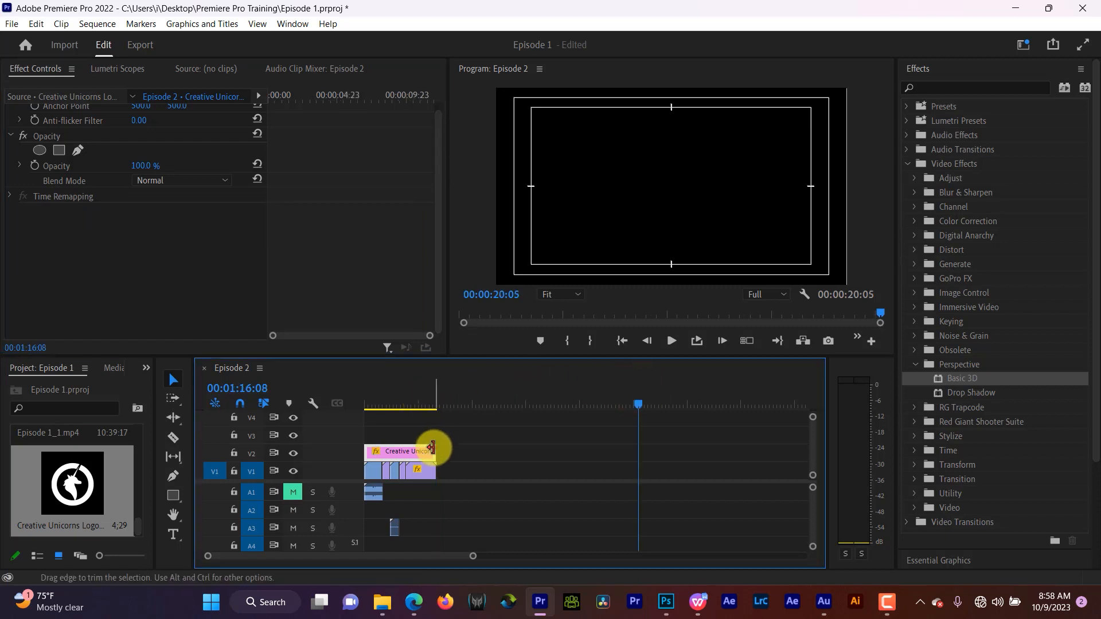
left_click_drag(431, 446, 433, 446)
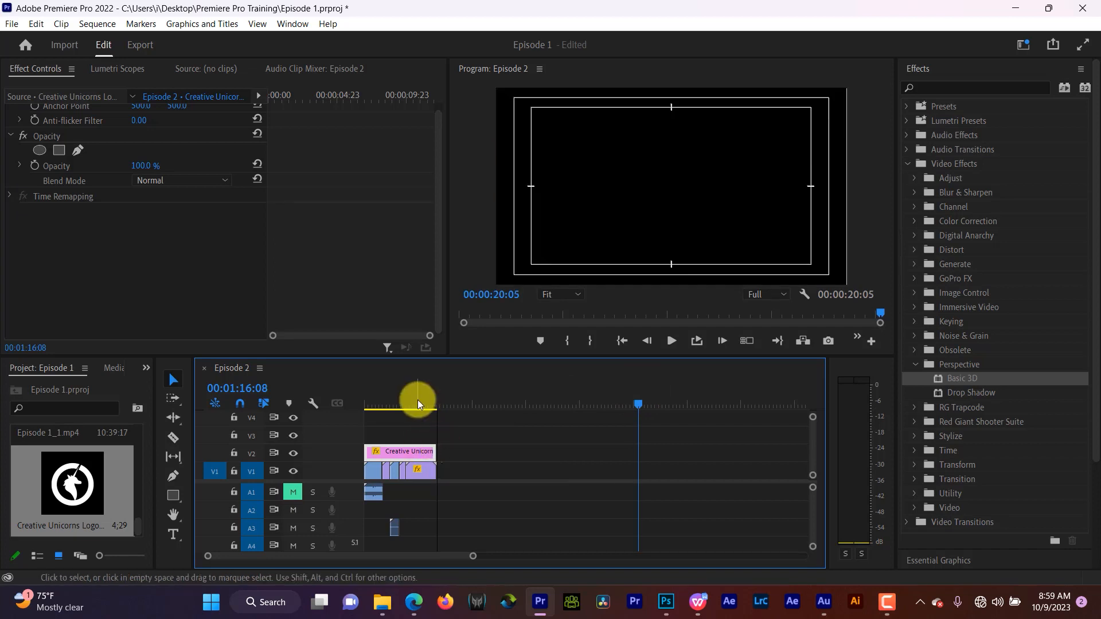
left_click(430, 403)
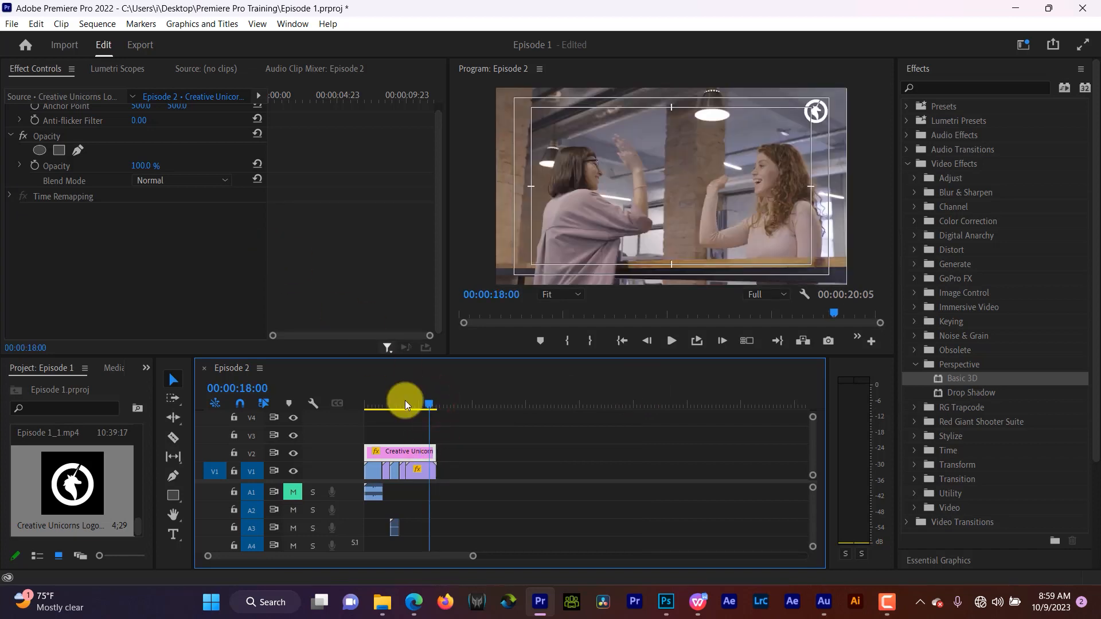
- Add the Basic 3D effect onto the logo clip on V2 and scroll to its parameters
left_click(411, 447)
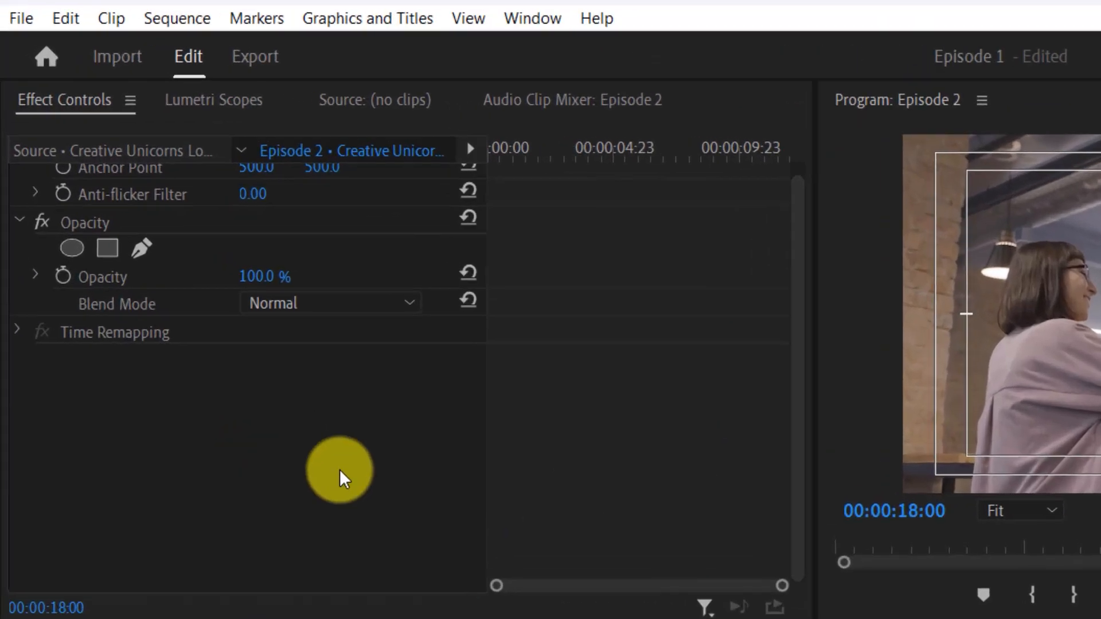
scroll(339, 469, "up", 4)
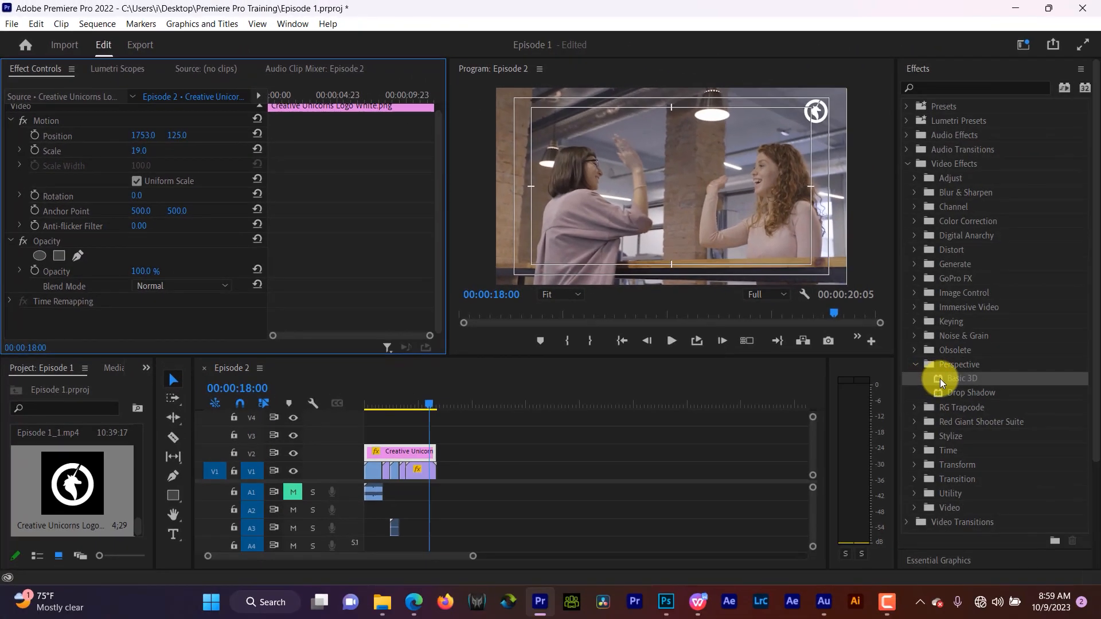
left_click_drag(940, 378, 418, 455)
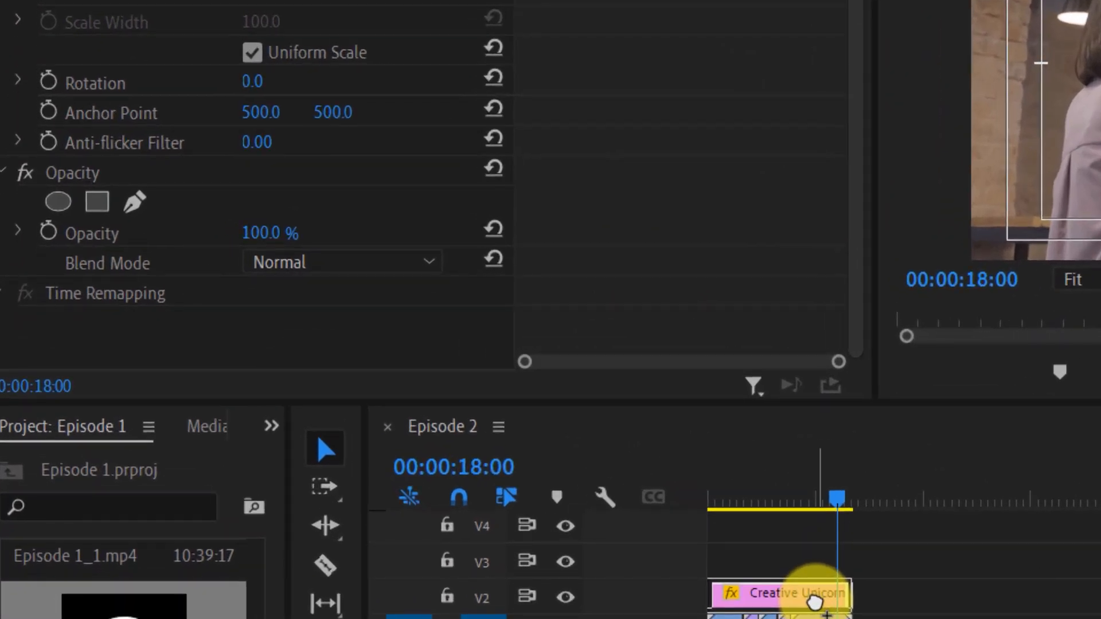
left_click_drag(814, 601, 814, 602)
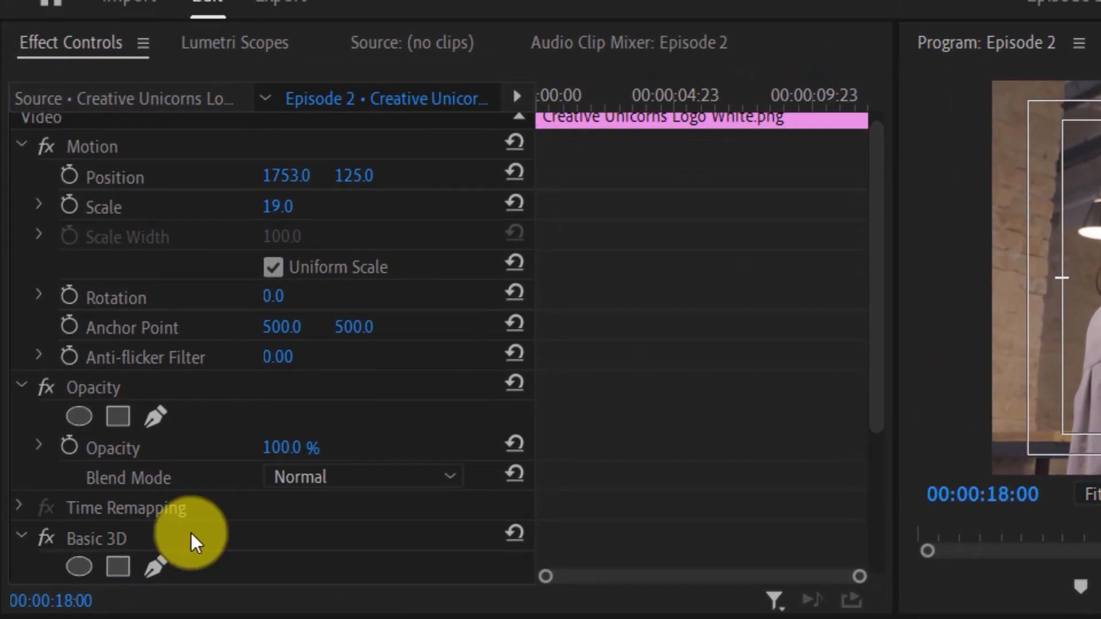
scroll(188, 536, "down", 3)
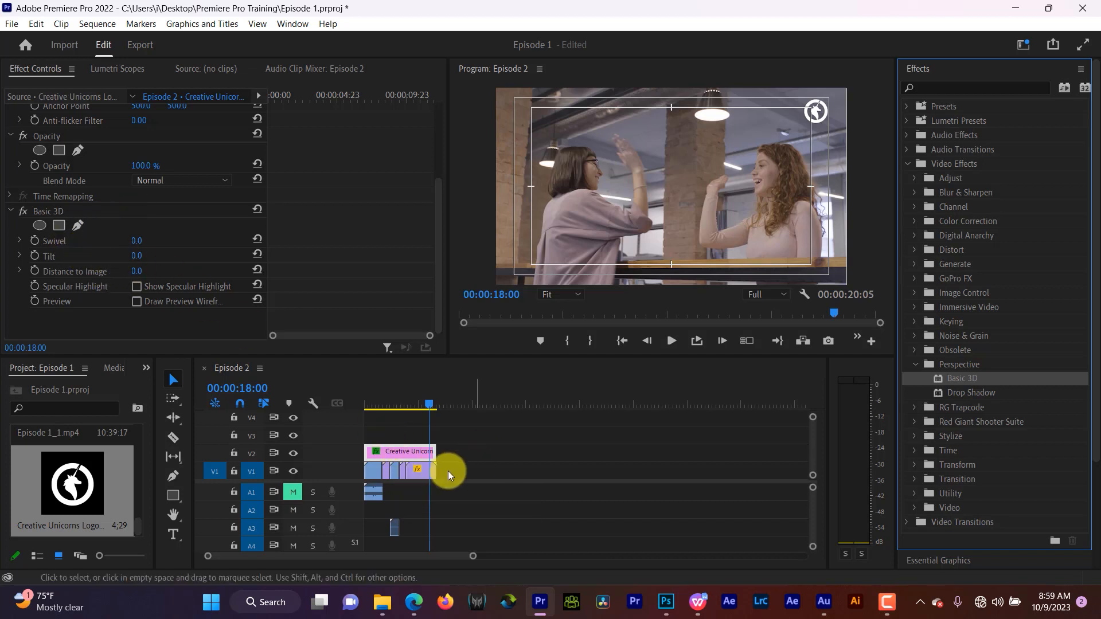
- Reselect the logo clip, scrub its Basic 3D Swivel value, and undo that swivel change
left_click(422, 473)
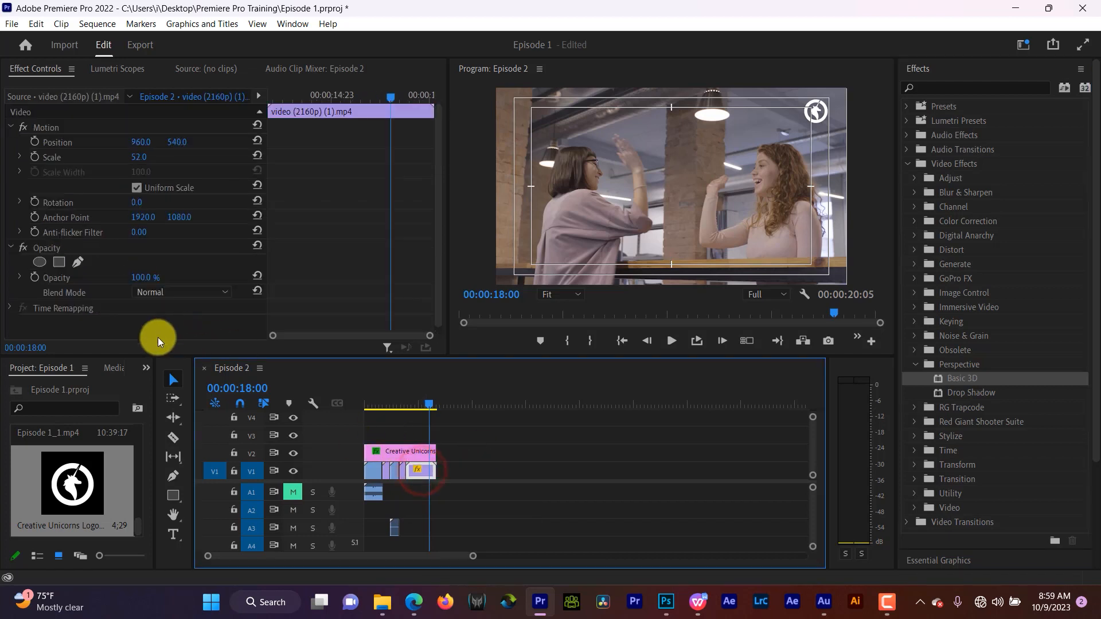
left_click(411, 454)
left_click(48, 323)
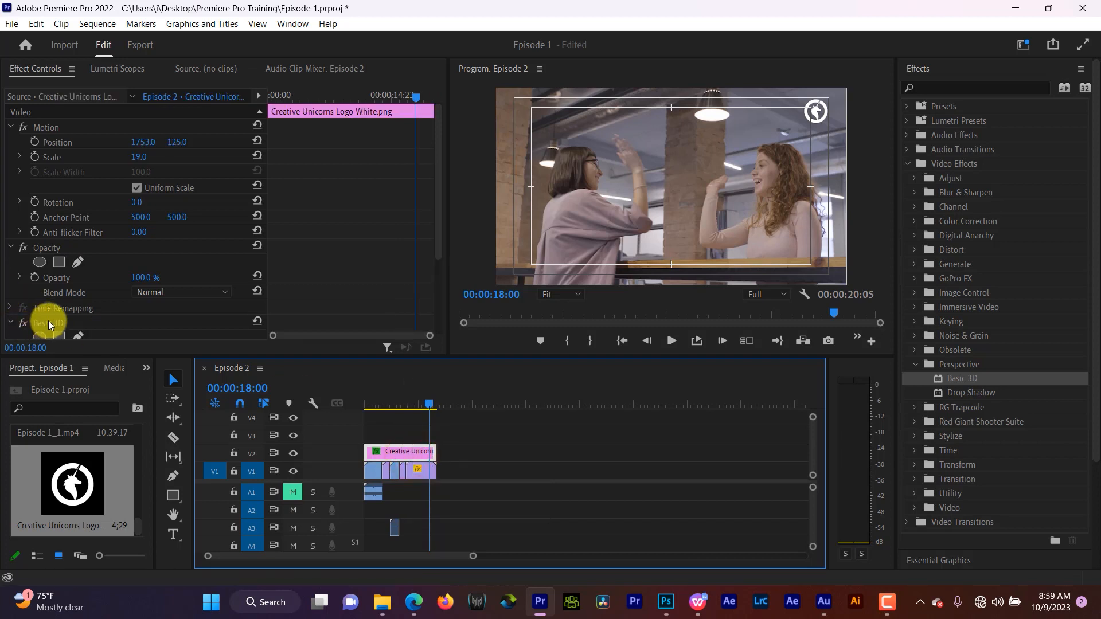
left_click(439, 284)
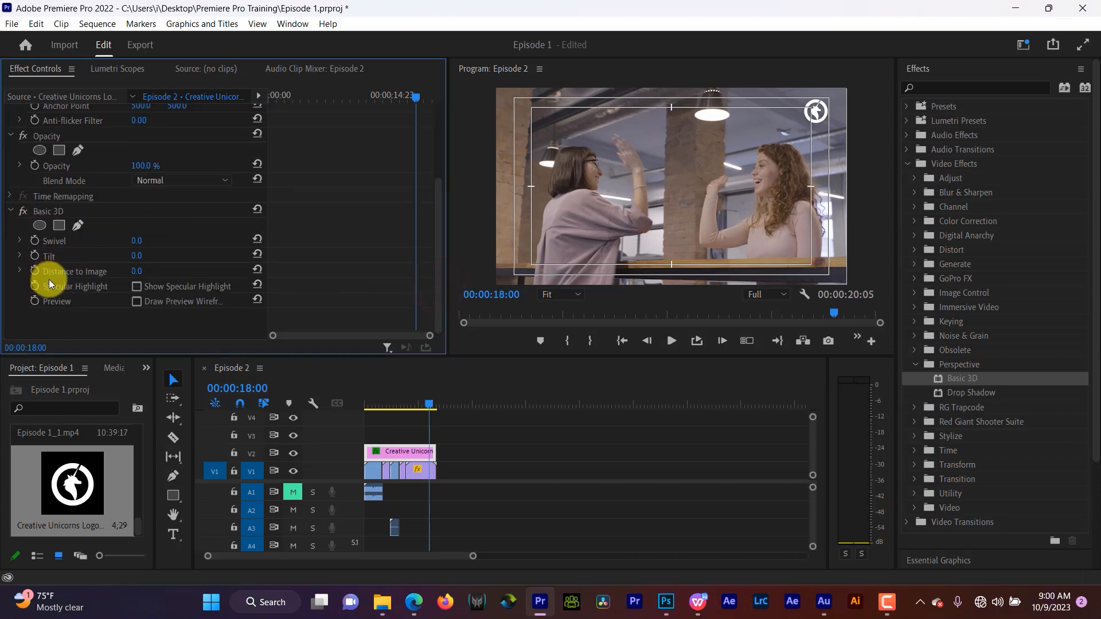
left_click(596, 179)
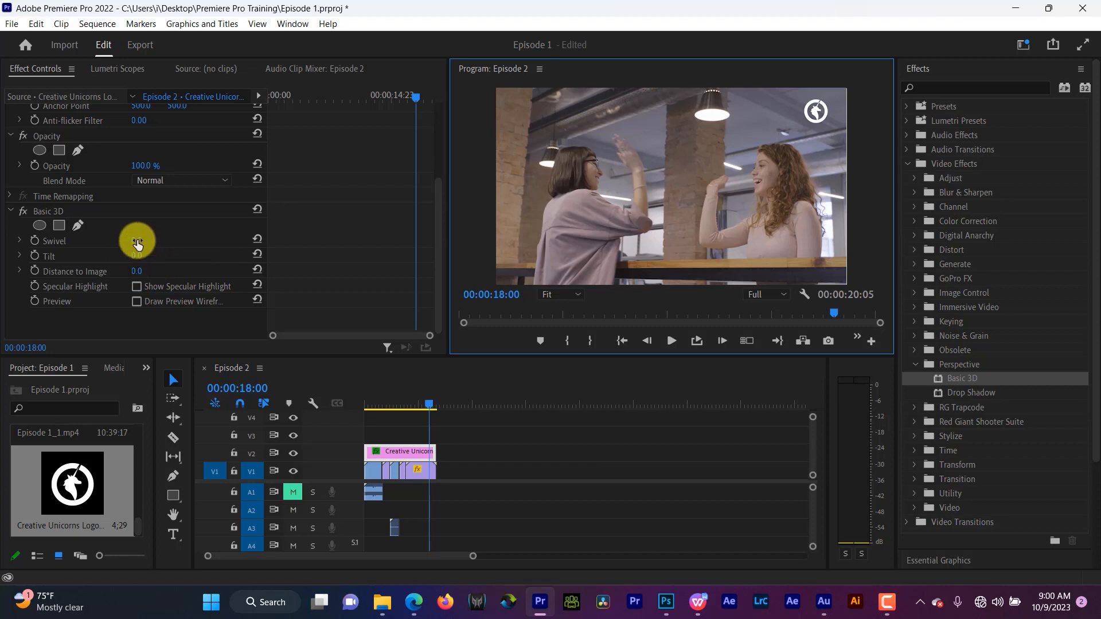
mouse_move(138, 243)
left_mouse_down()
mouse_move(364, 231)
mouse_move(444, 183)
mouse_move(764, 109)
mouse_move(592, 157)
mouse_move(398, 254)
mouse_move(108, 349)
mouse_move(445, 254)
mouse_move(646, 222)
mouse_move(404, 255)
mouse_move(122, 230)
left_mouse_up()
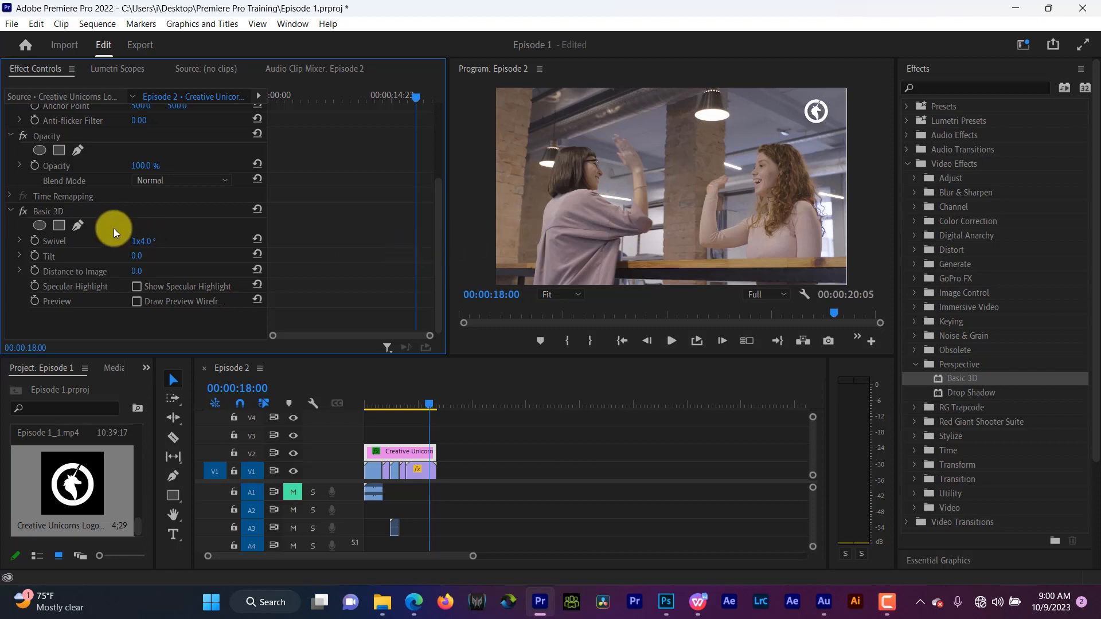
key("ctrl+z")
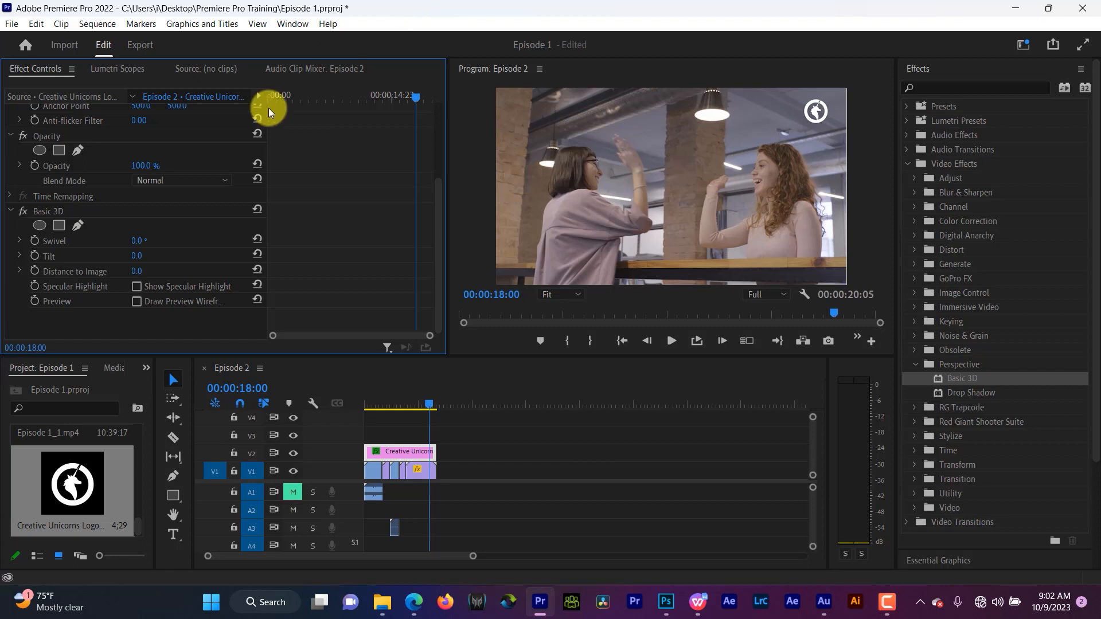
- Go to the start of the logo clip and set a Swivel keyframe at 0°
left_click(270, 93)
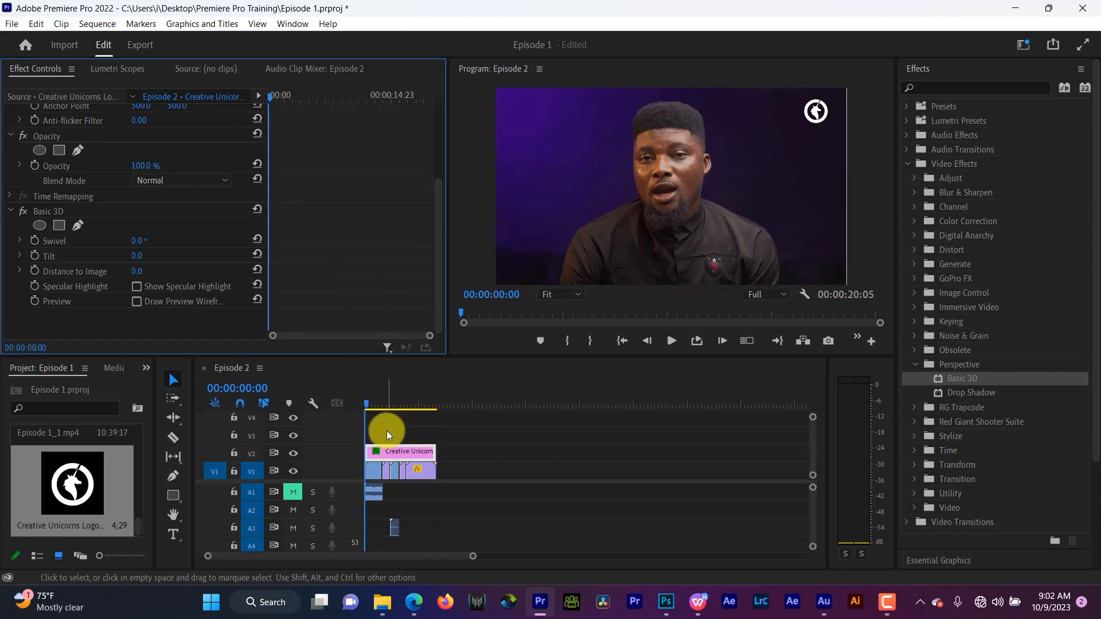
left_click(35, 240)
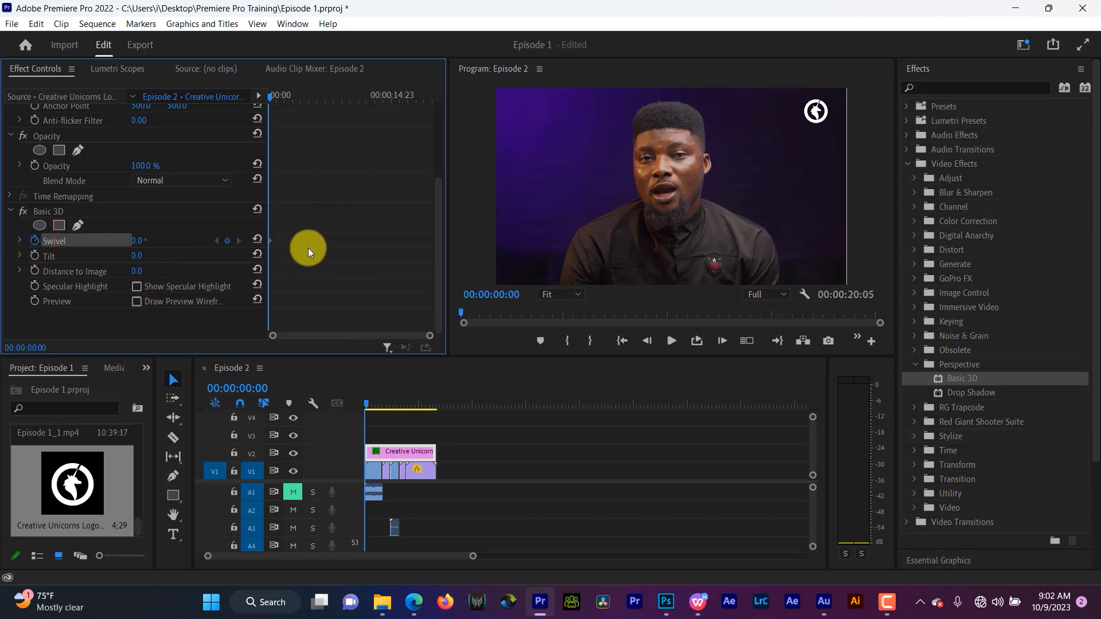
- Move to the logo clip's end and set Swivel to 2x3.0° to add a second keyframe
left_click_drag(429, 97, 442, 95)
left_click_drag(143, 240, 643, 184)
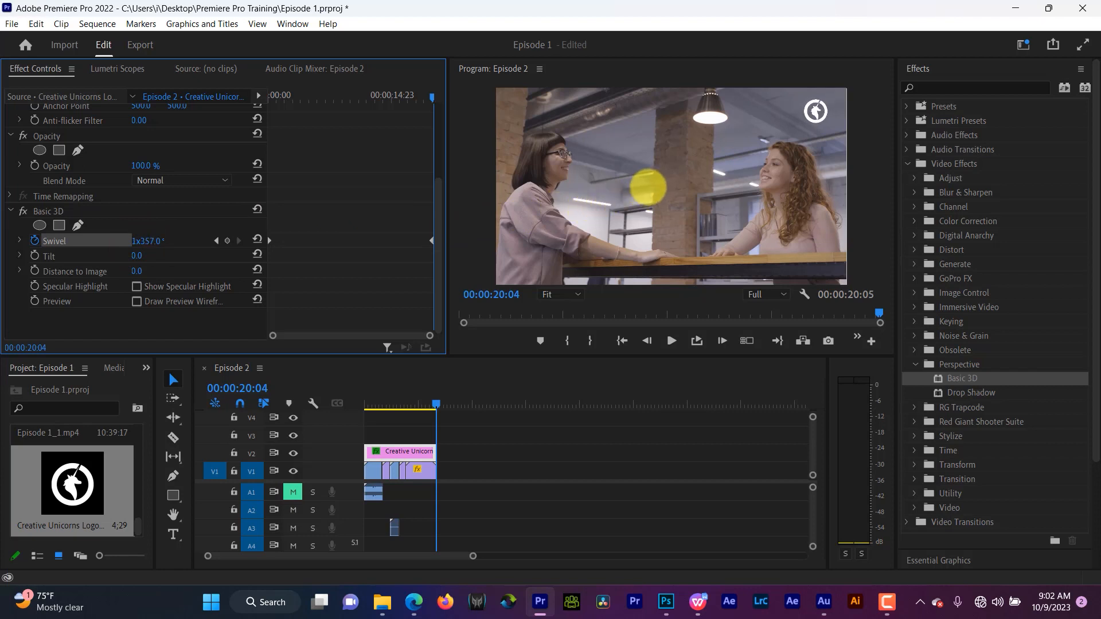
- Play the sequence from the beginning to preview the spinning logo
left_click(368, 391)
key("Home")
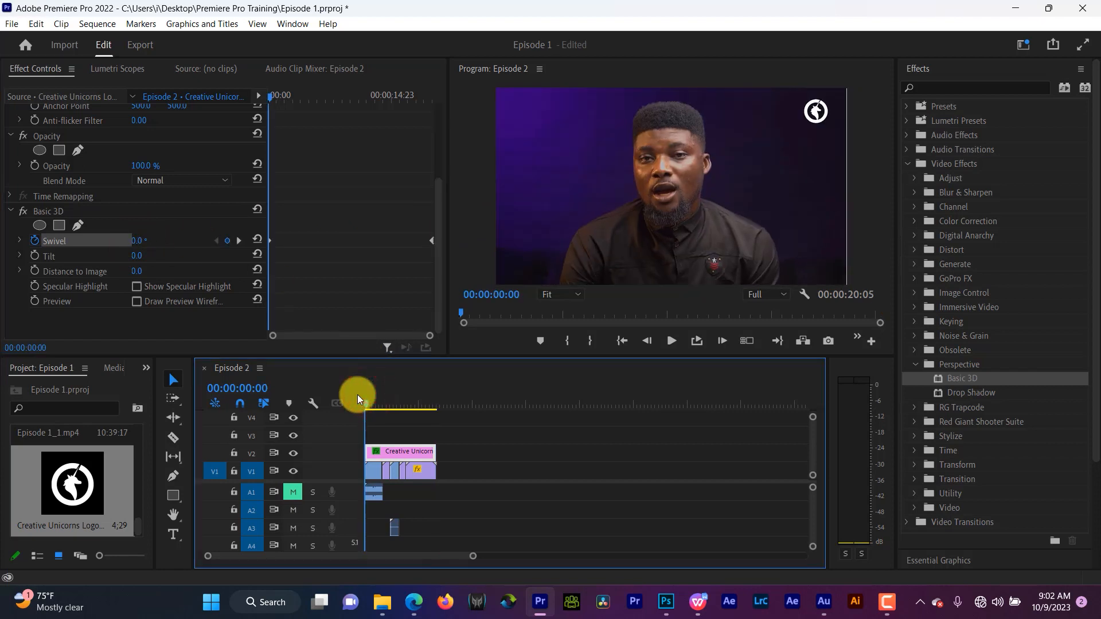
key("space")
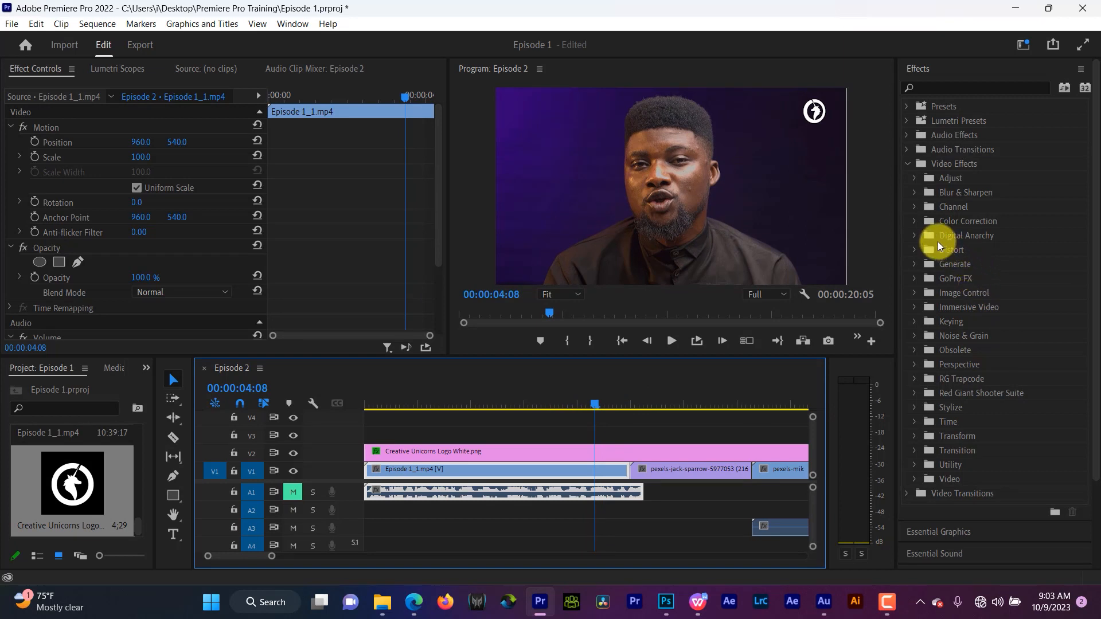
- Apply the Generate > Lens Flare effect to the Episode 1_1 clip on V1
left_click(915, 265)
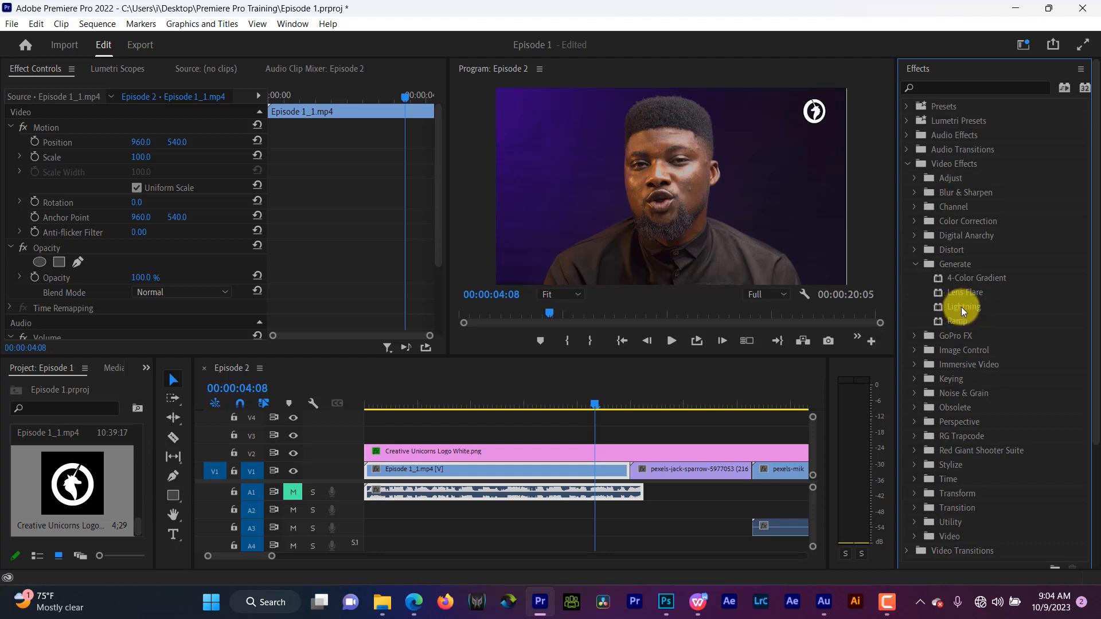
left_click_drag(954, 290, 599, 471)
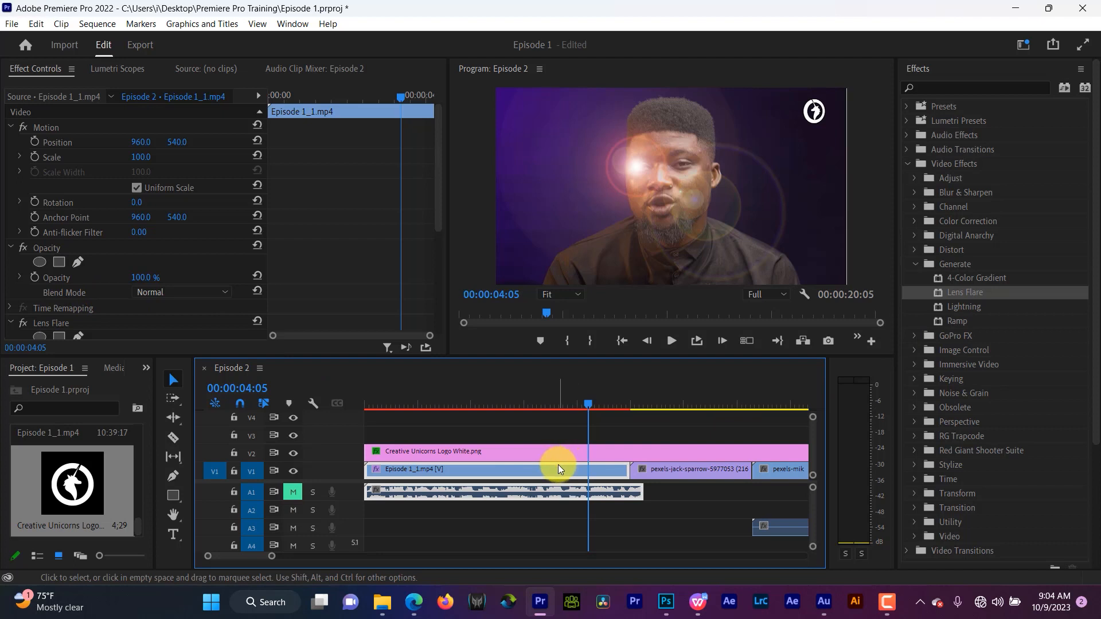
- Set the Lens Flare center to -180, 535 and the flare brightness to 126%
scroll(123, 327, "down", 5)
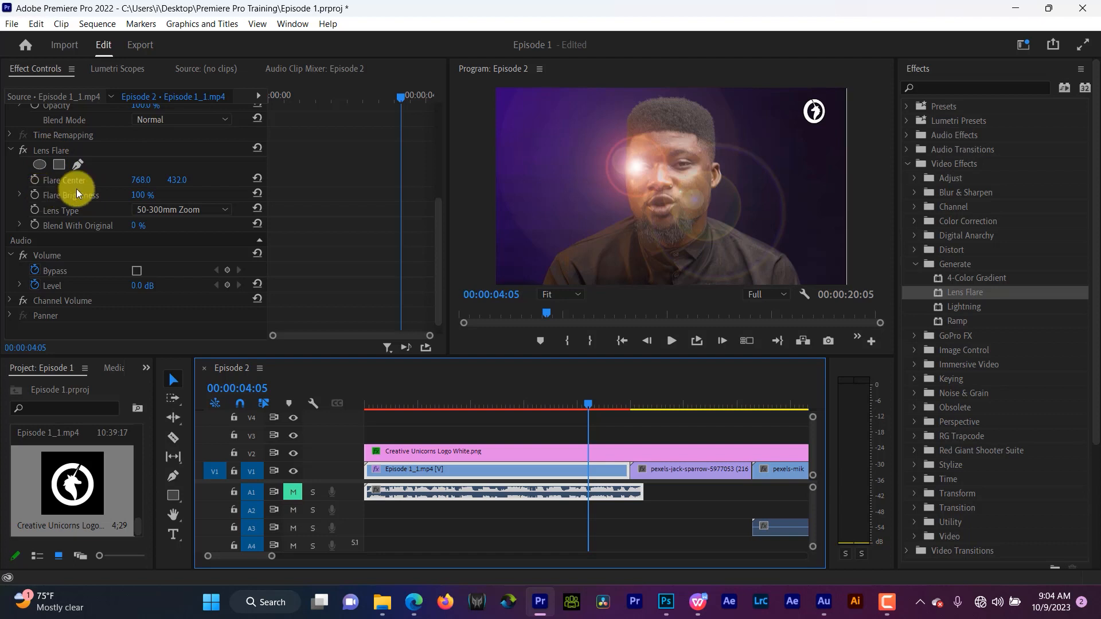
left_click(143, 180)
left_click_drag(145, 182, 55, 195)
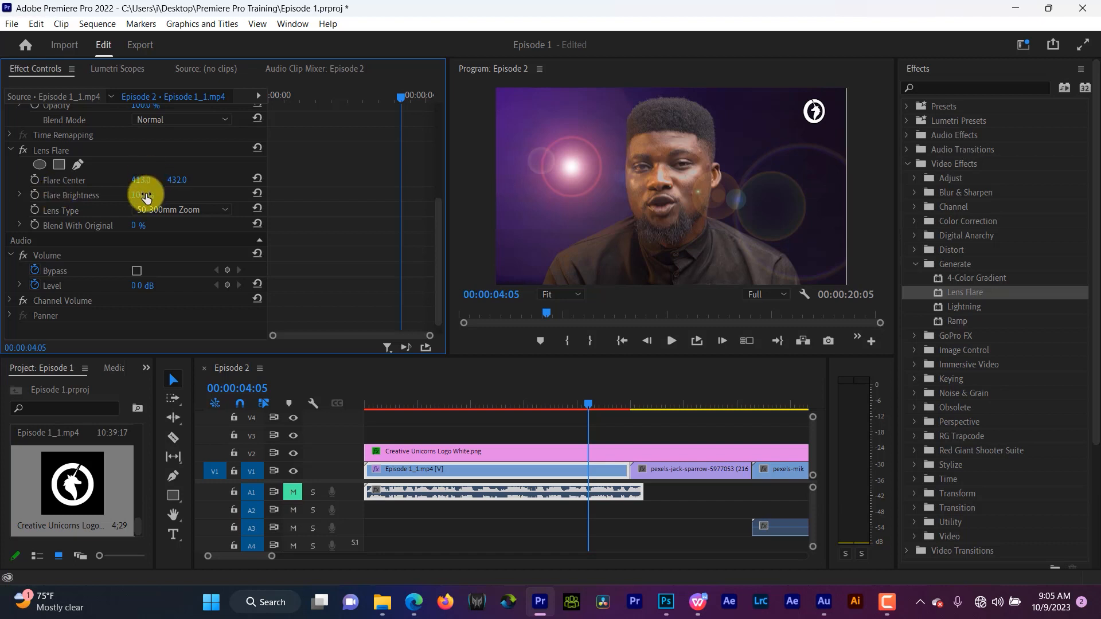
left_click_drag(146, 197, 195, 282)
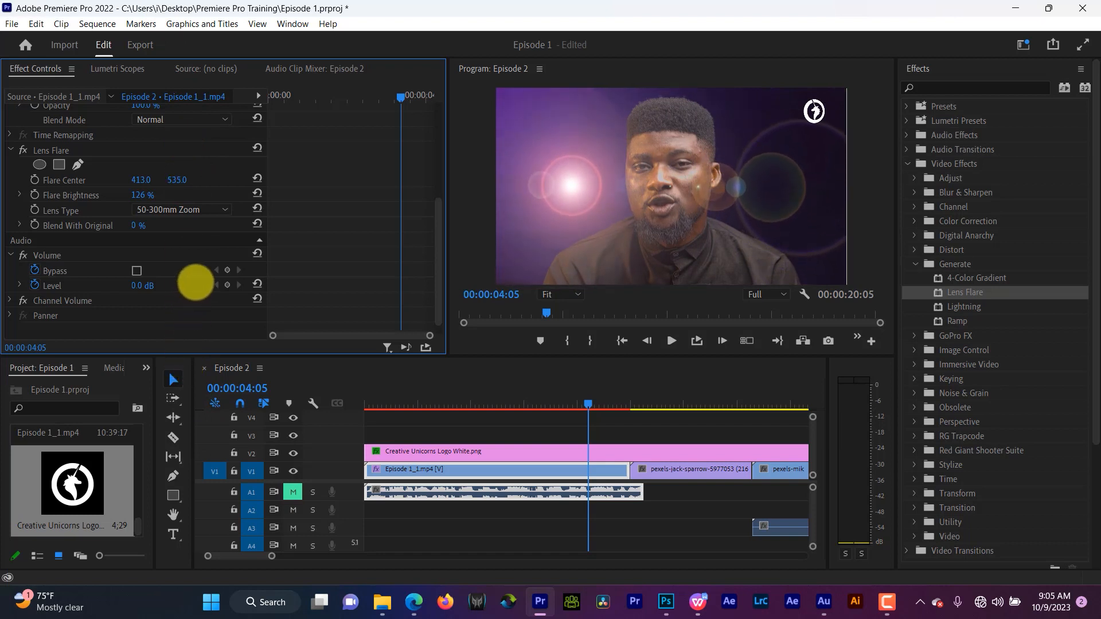
mouse_move(140, 180)
left_mouse_down()
mouse_move(22, 194)
mouse_move(54, 165)
mouse_move(20, 183)
mouse_move(137, 179)
left_mouse_up()
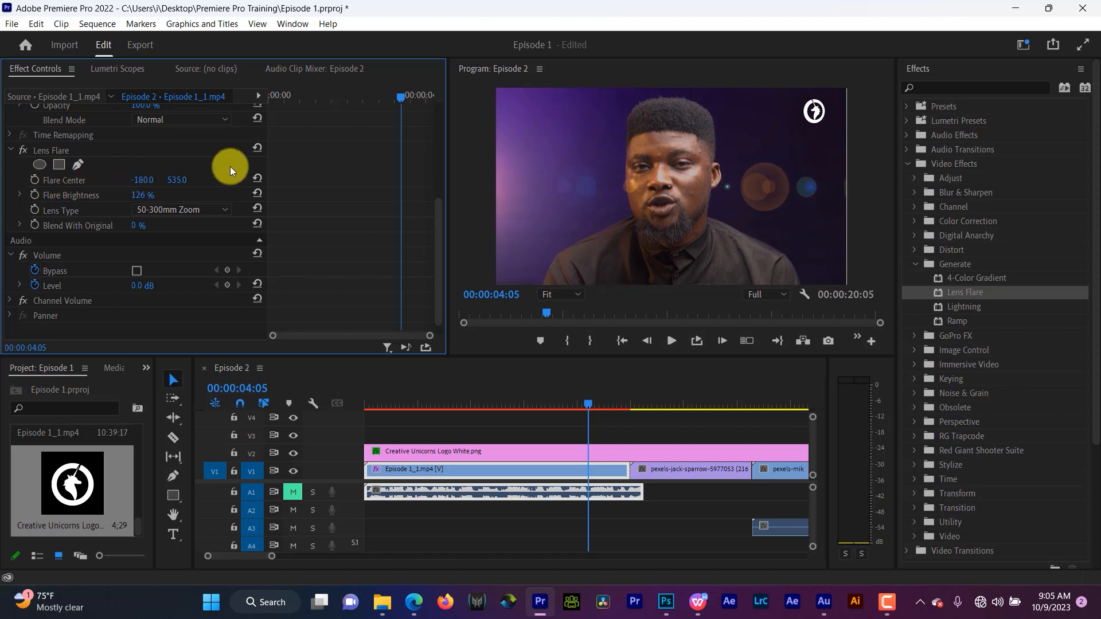
- At 00:00:03:17, keyframe Flare Center and Flare Brightness, setting brightness to 0%
left_click(292, 95)
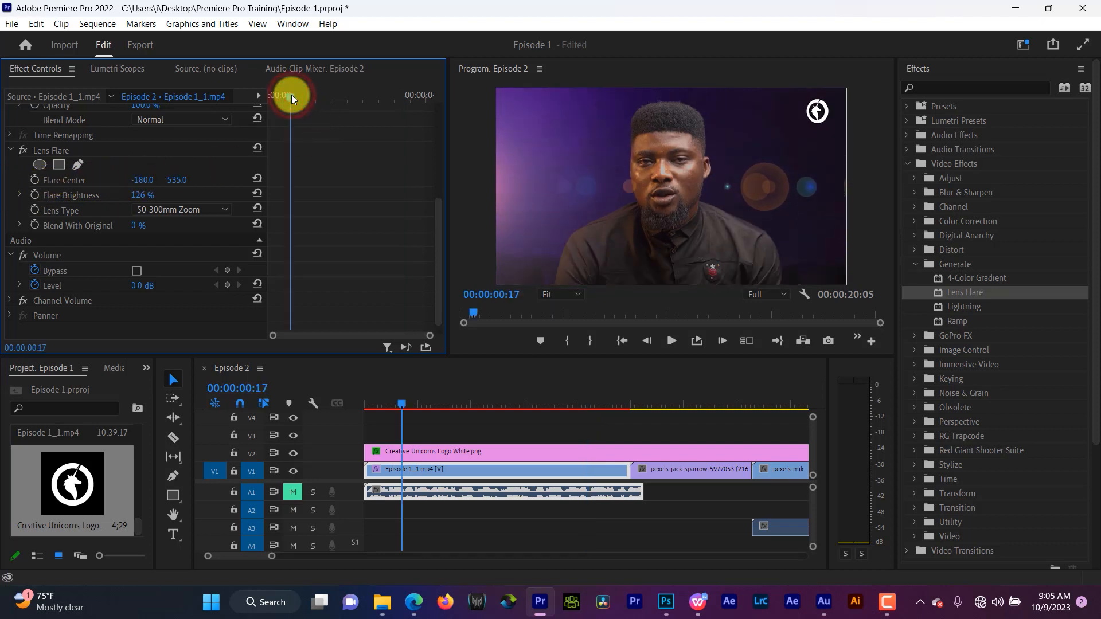
left_click(563, 403)
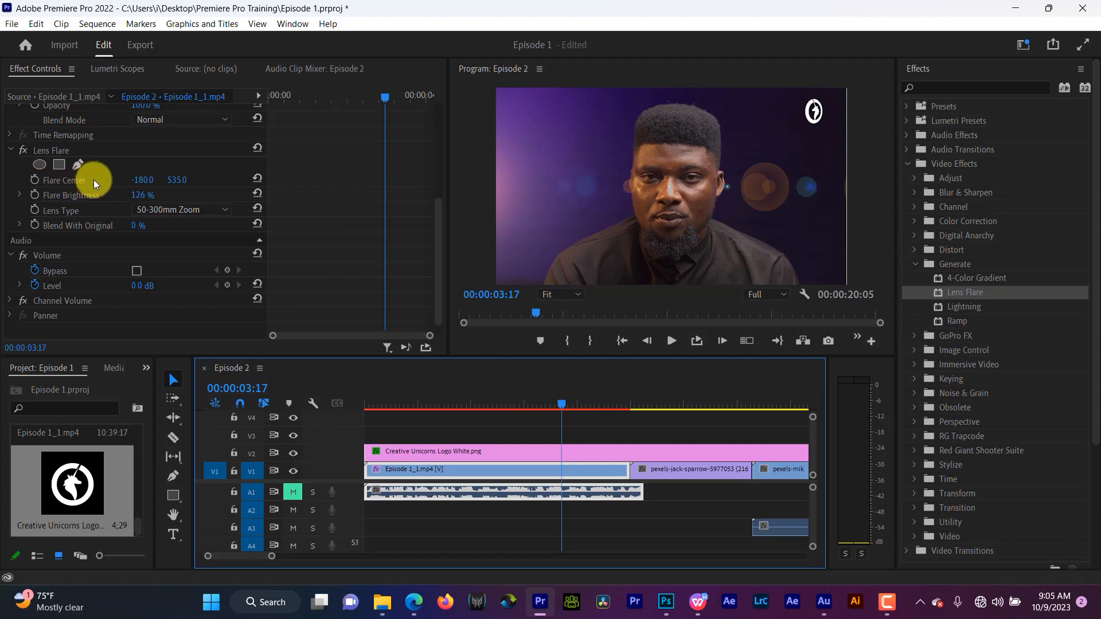
left_click(35, 179)
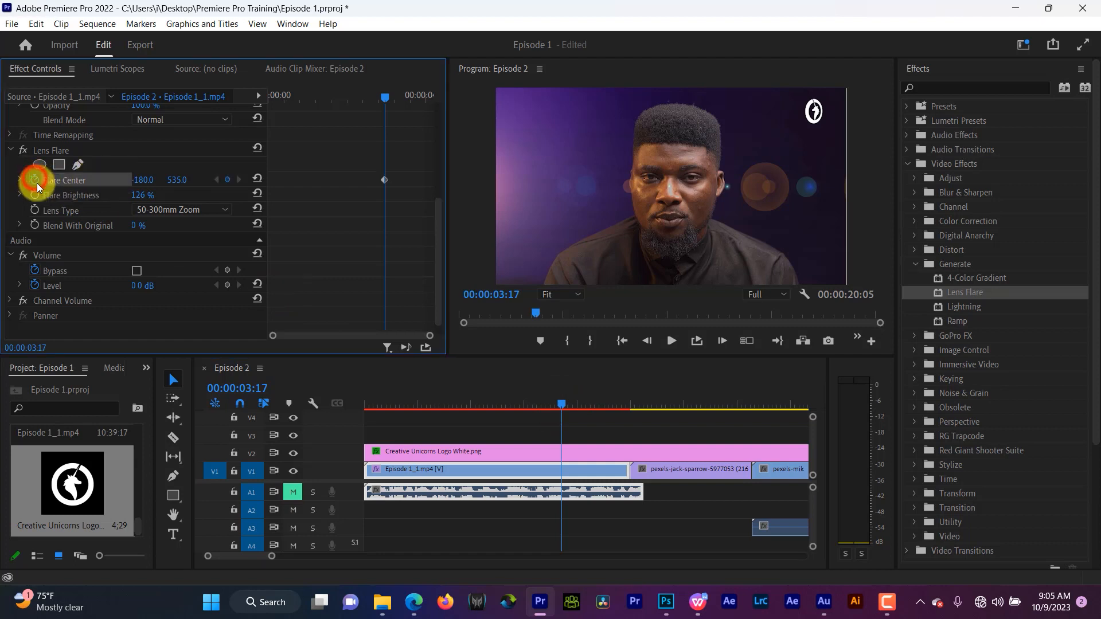
left_click(35, 194)
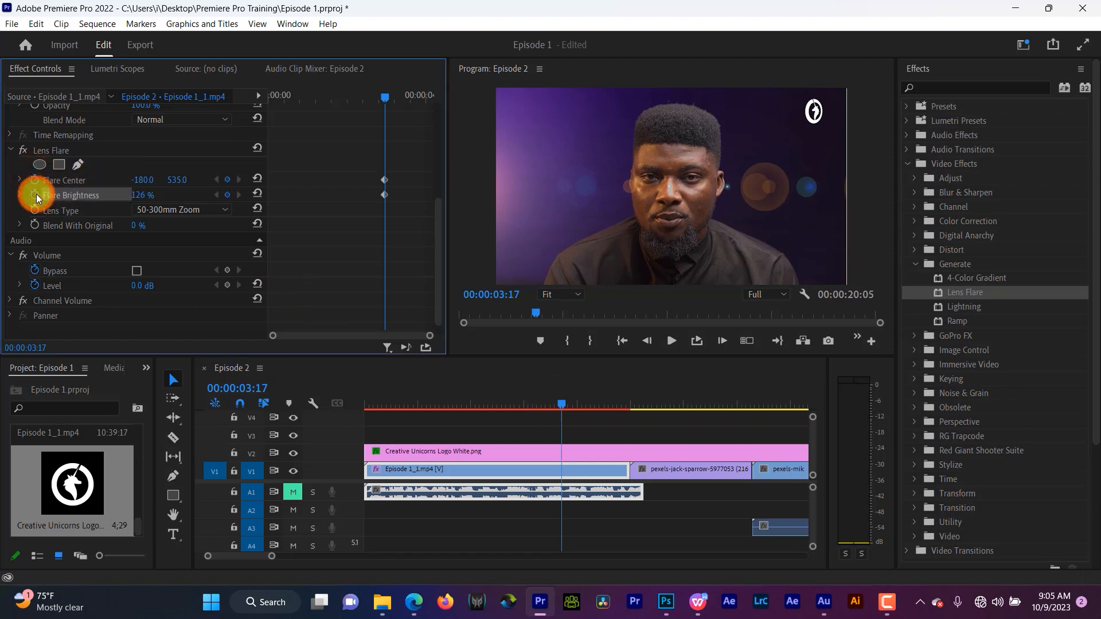
left_click_drag(142, 193, 41, 245)
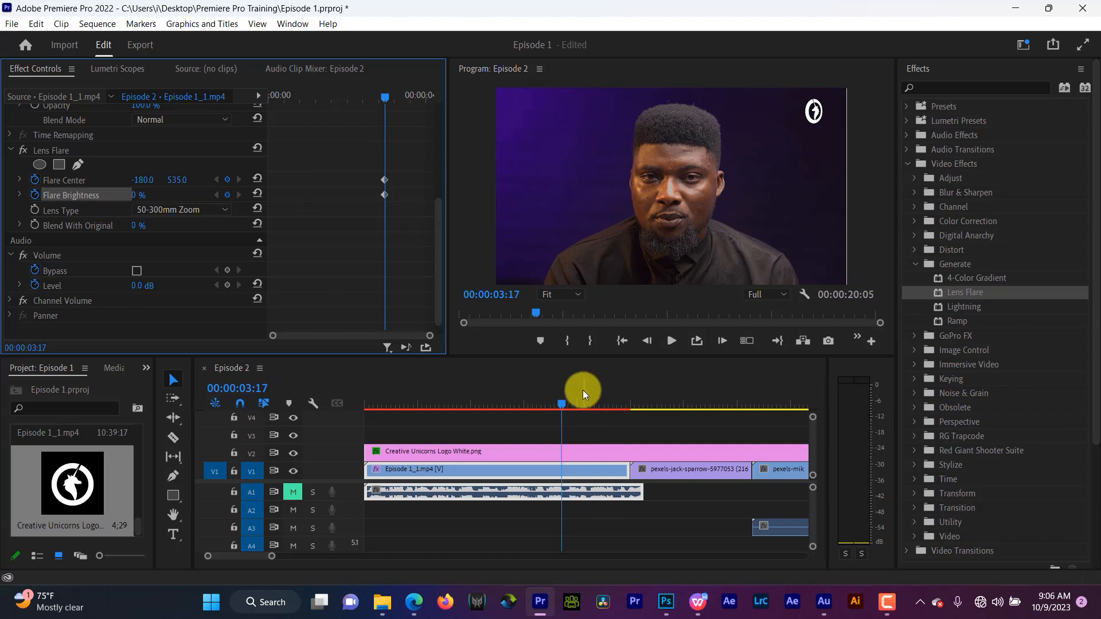
- At 00:00:04:23, keyframe Flare Brightness at 194% and move the Flare Center to 913, 535
left_click(597, 399)
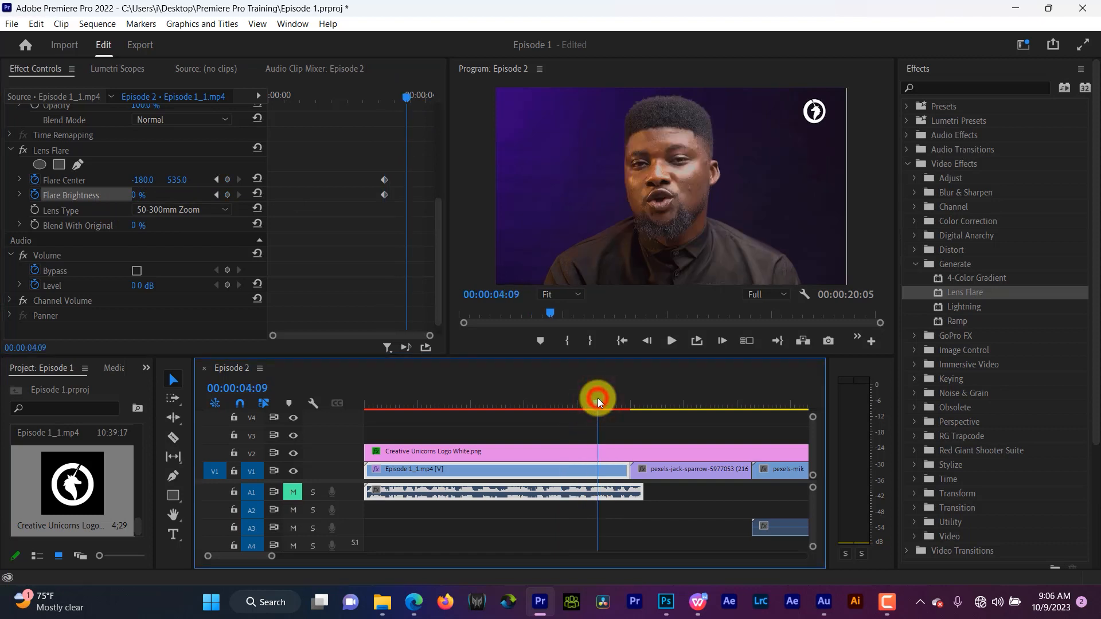
left_click(600, 397)
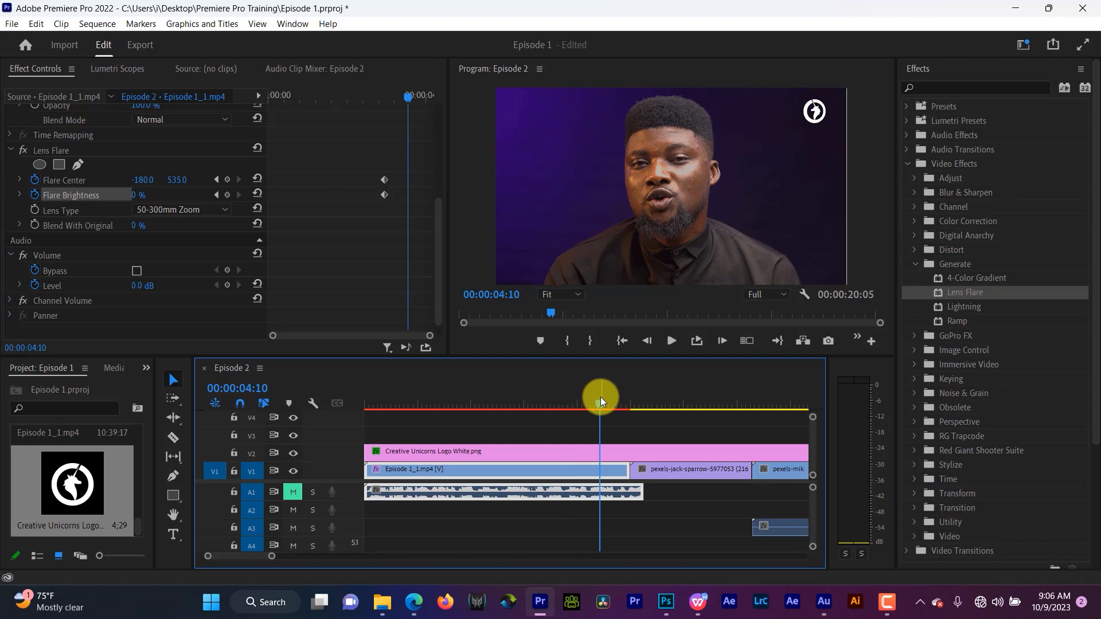
left_click_drag(432, 92, 432, 91)
left_click(617, 397)
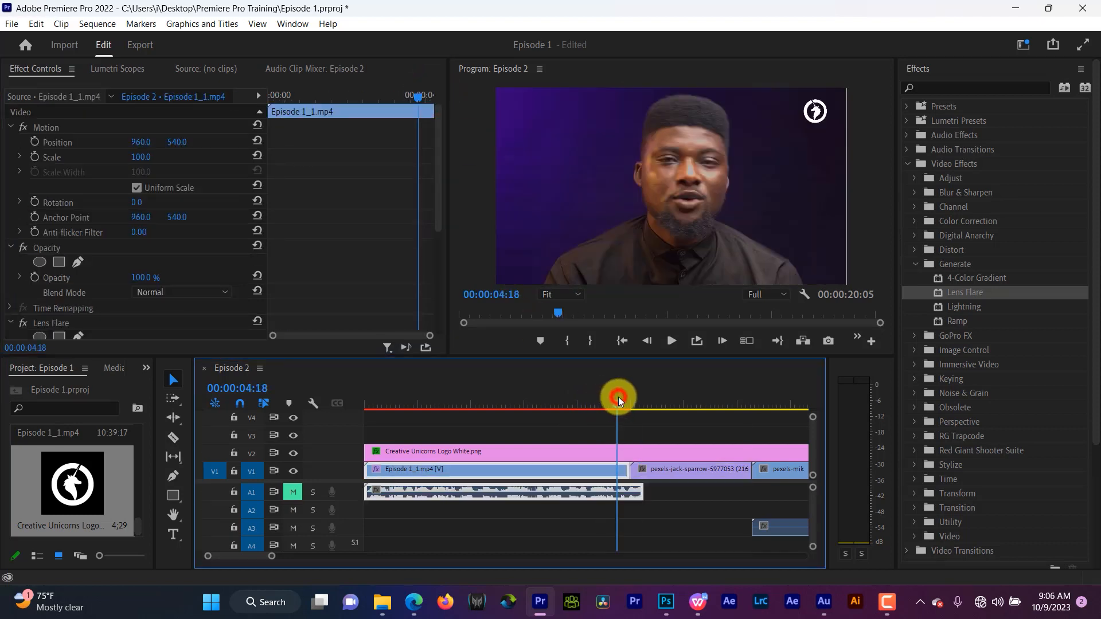
key("m")
left_click_drag(614, 404, 624, 402)
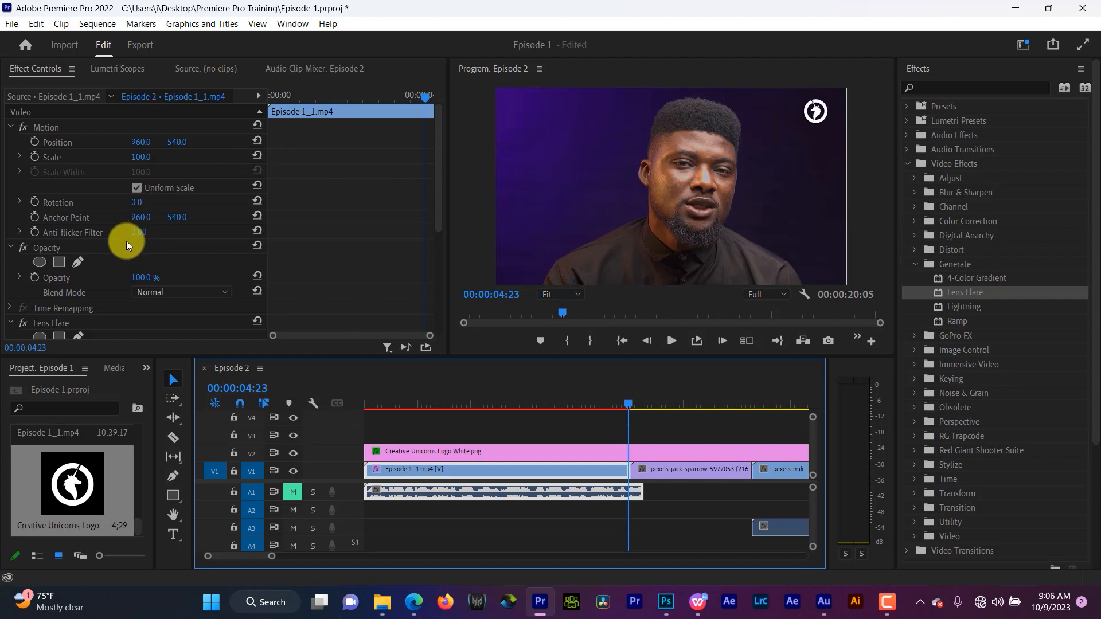
scroll(255, 261, "down", 5)
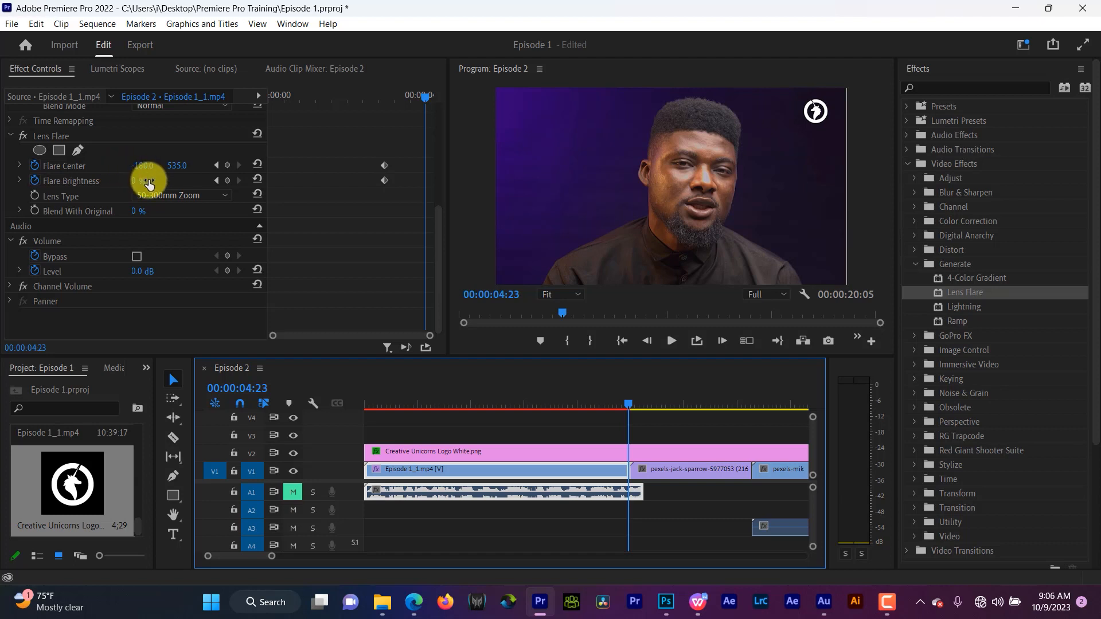
left_click_drag(148, 182, 235, 73)
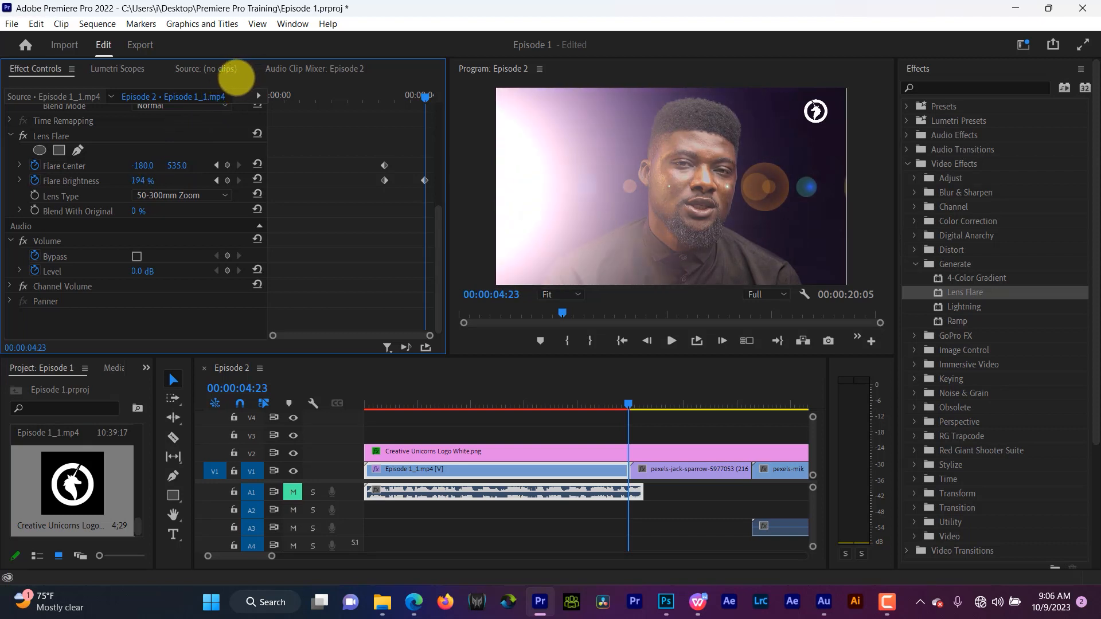
left_click_drag(143, 167, 873, 110)
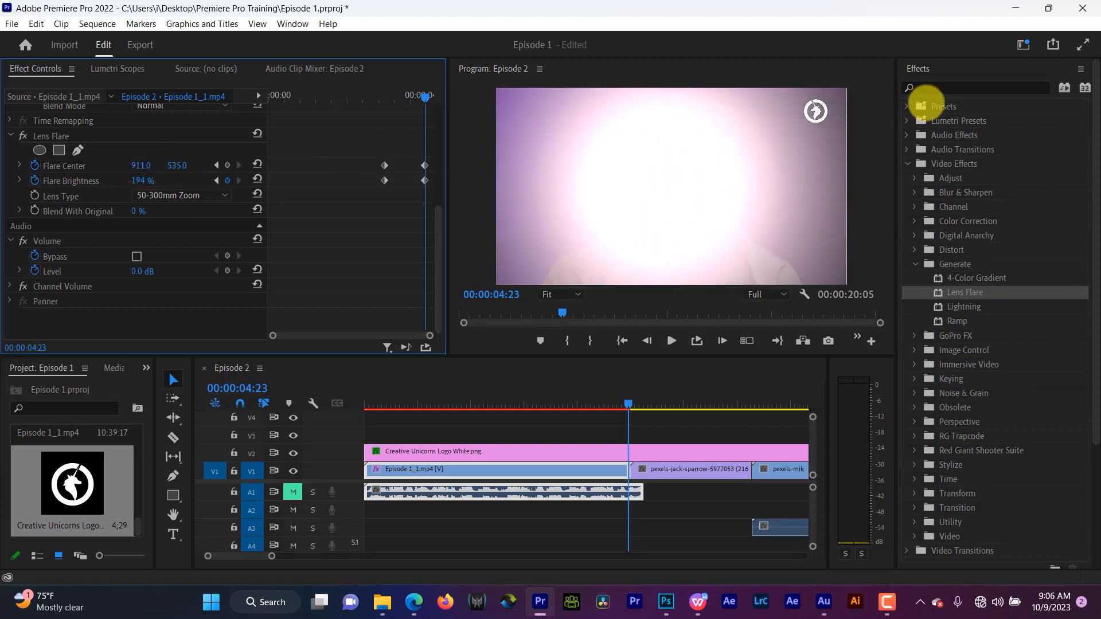
- Play back the lens flare transition between the first two clips
left_click(370, 95)
key("space")
key("space")
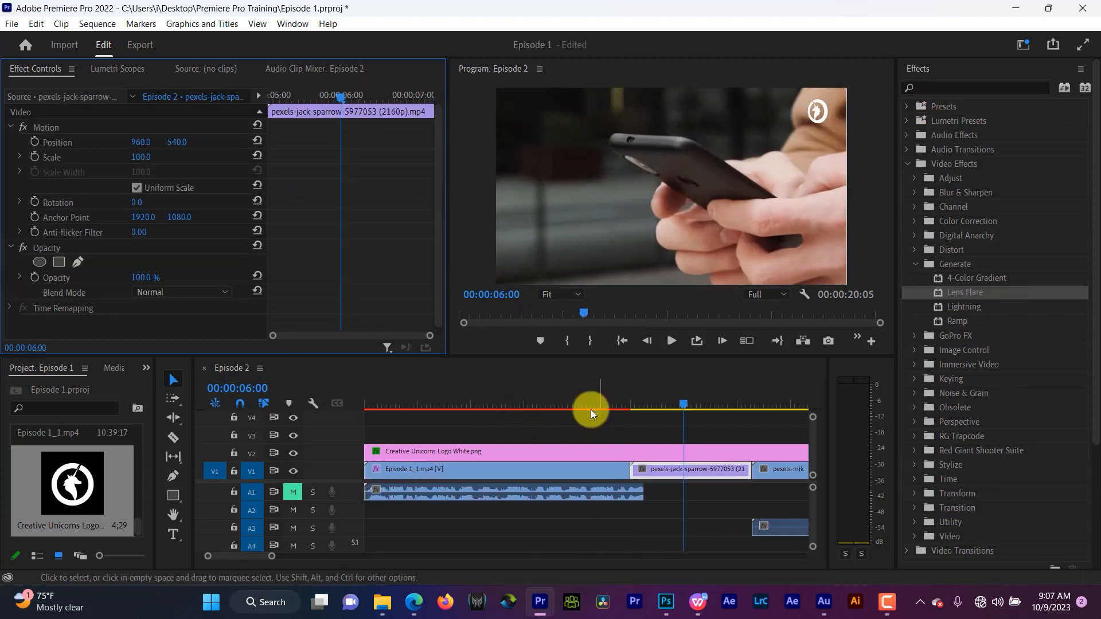
- Inspect the Lens Flare keyframes and replay the opening transition from 00:00:03:00
left_click(584, 398)
scroll(367, 189, "down", 5)
left_click_drag(377, 143, 421, 182)
left_click(413, 96)
left_click(408, 99)
left_click(227, 181)
left_click(227, 165)
left_click(524, 397)
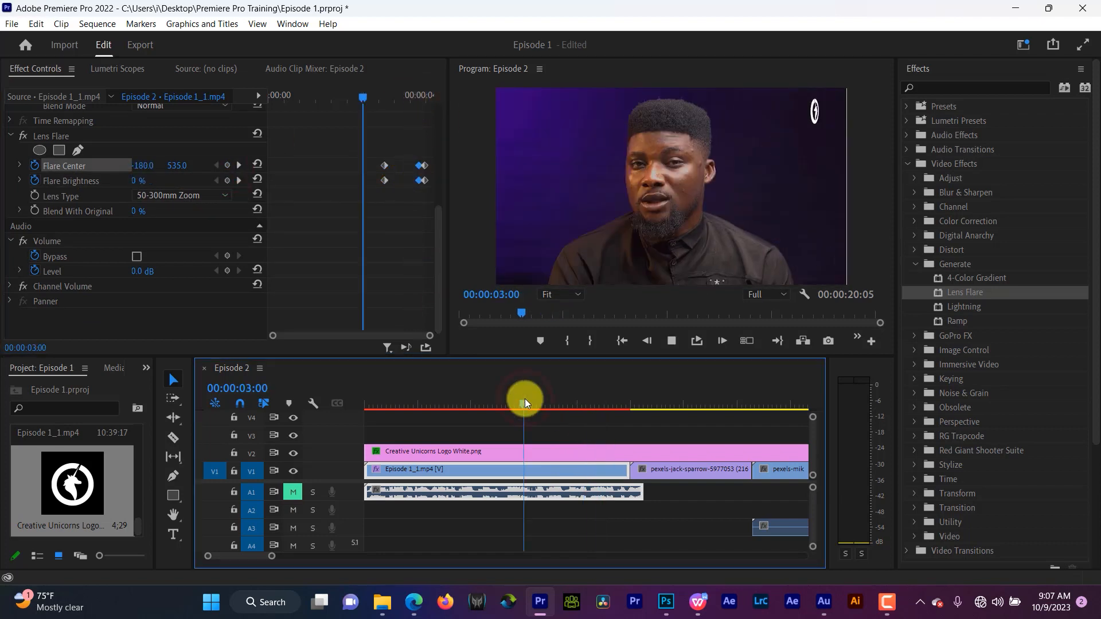
key("space")
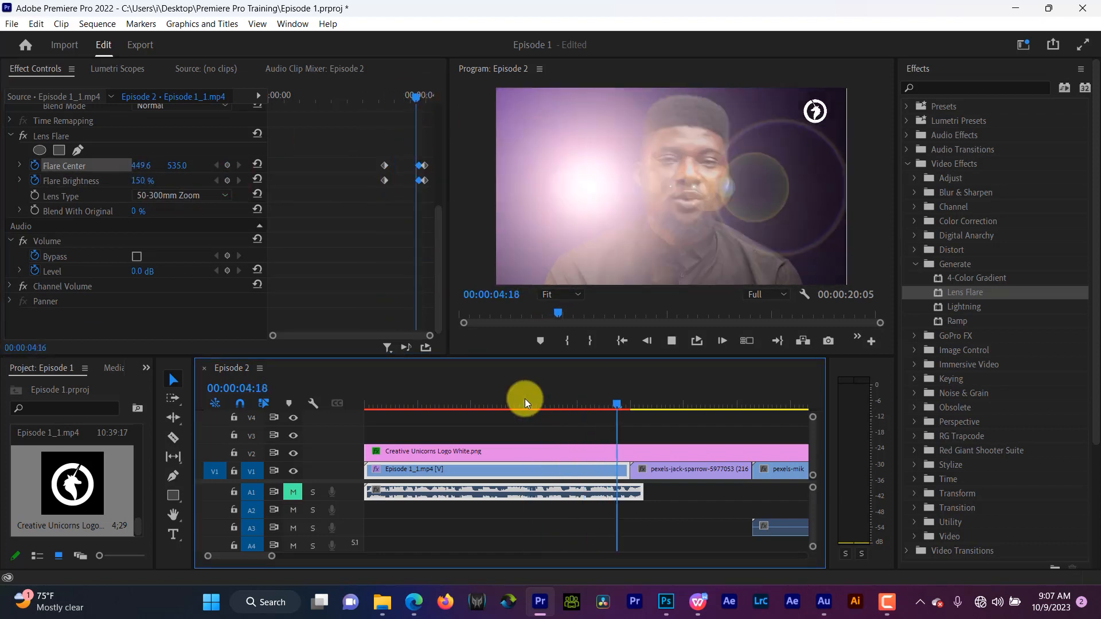
key("space")
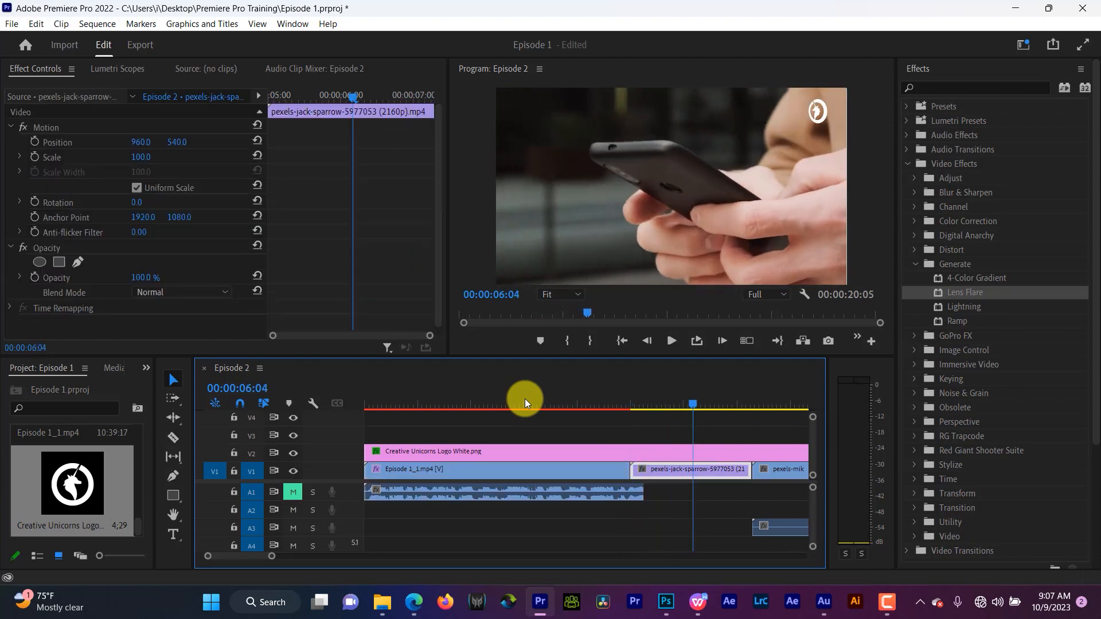
- Replay the lens flare transition from about 00:00:04:10 across the whole sequence
key("minus")
key("minus")
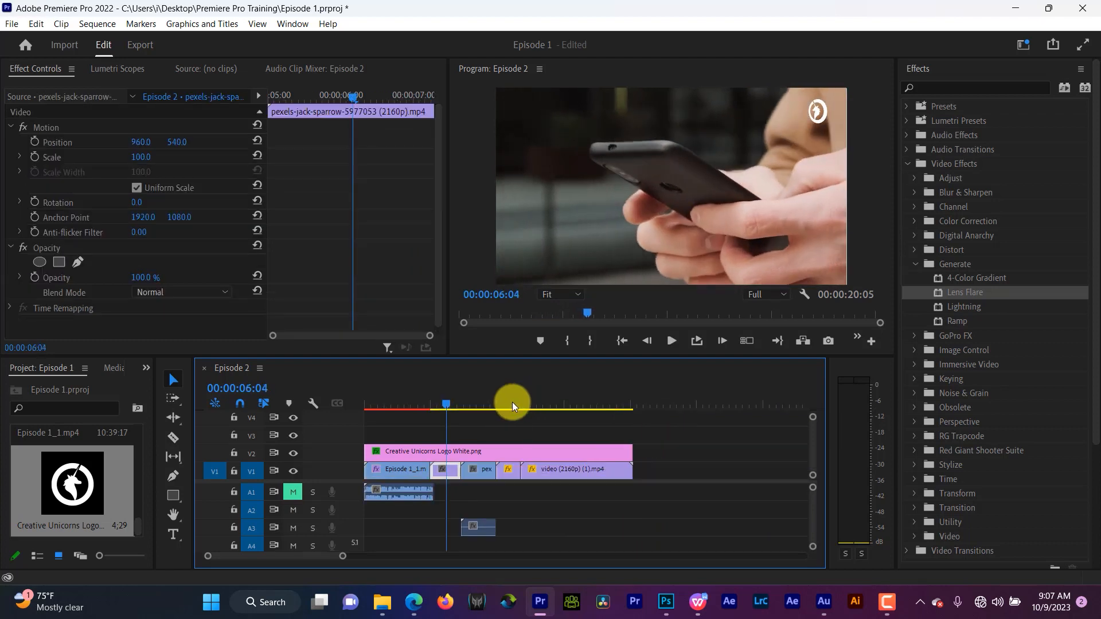
left_click(425, 393)
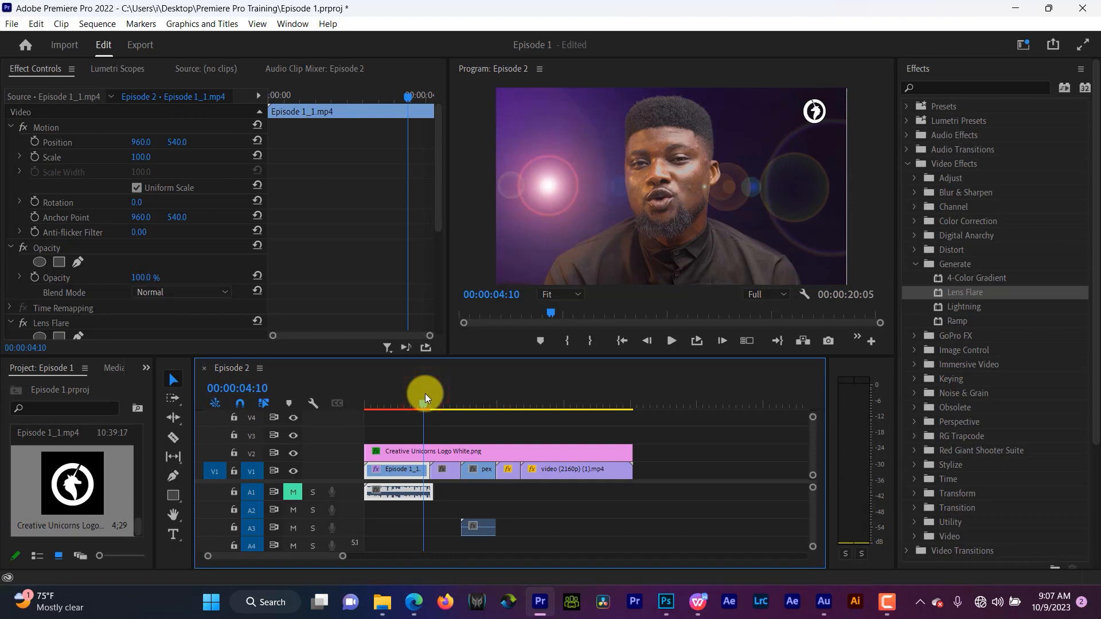
key("space")
key("space")
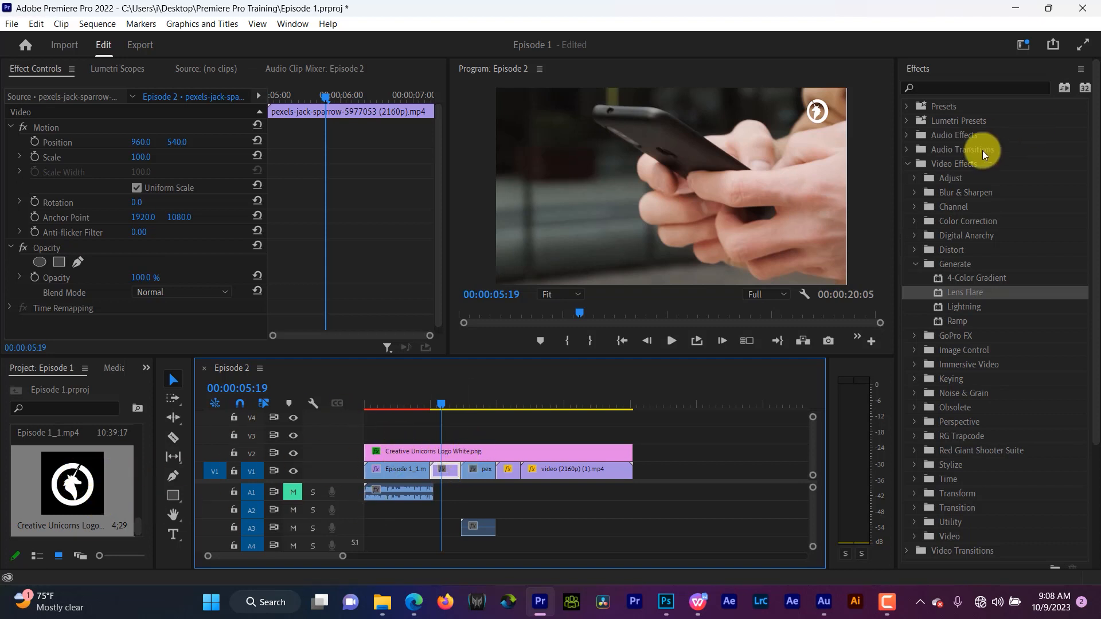
- Play back the cut between the second and third clips several times
left_click(490, 404)
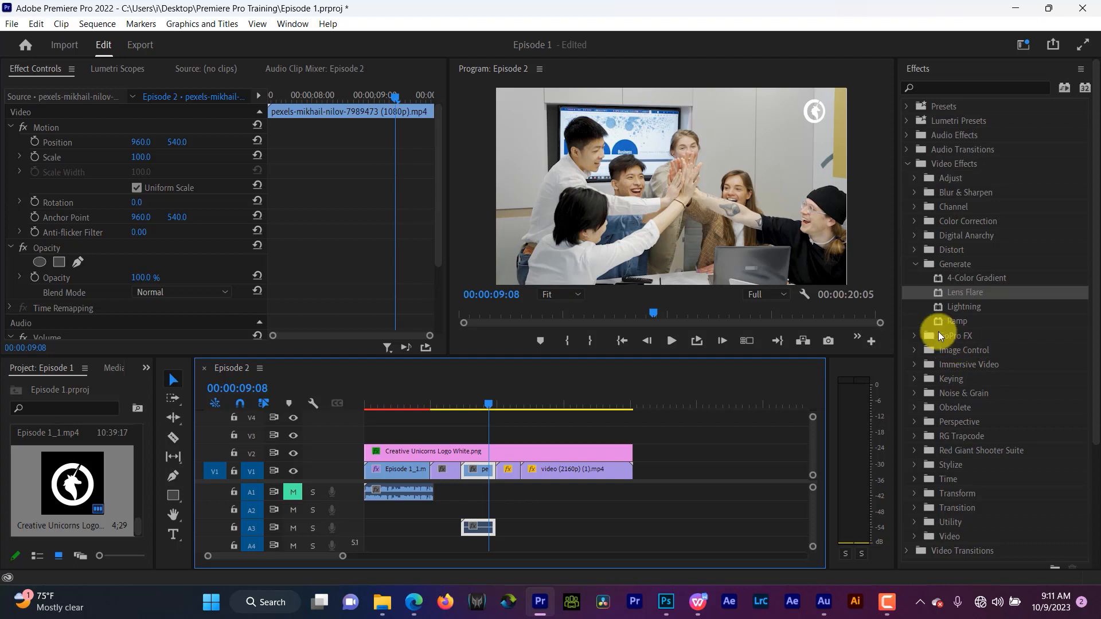
left_click(909, 164)
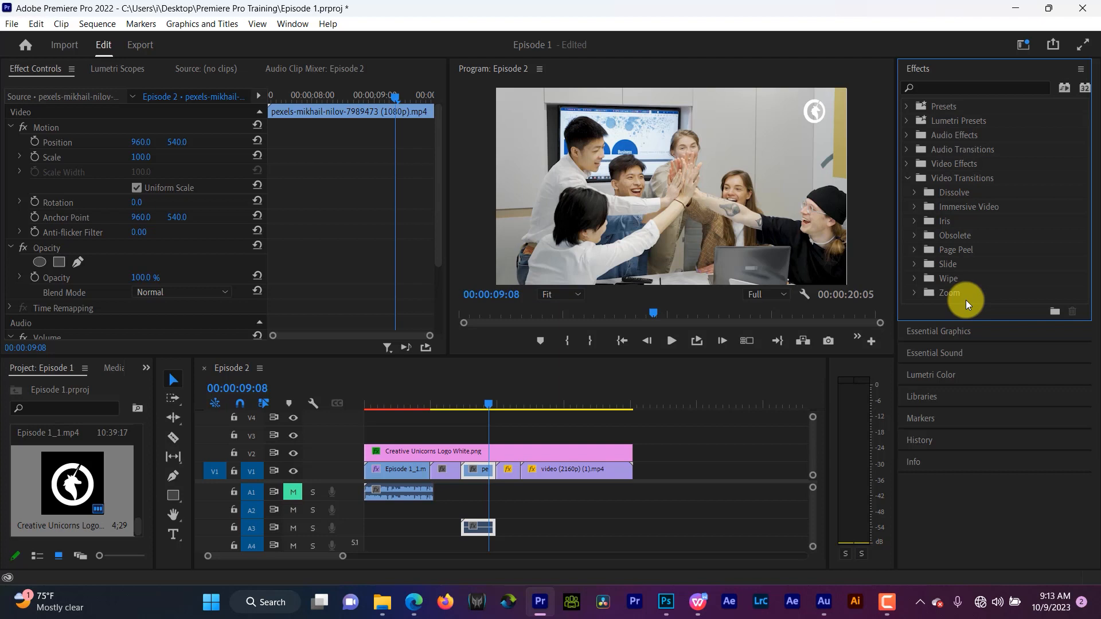
left_click(454, 403)
key("space")
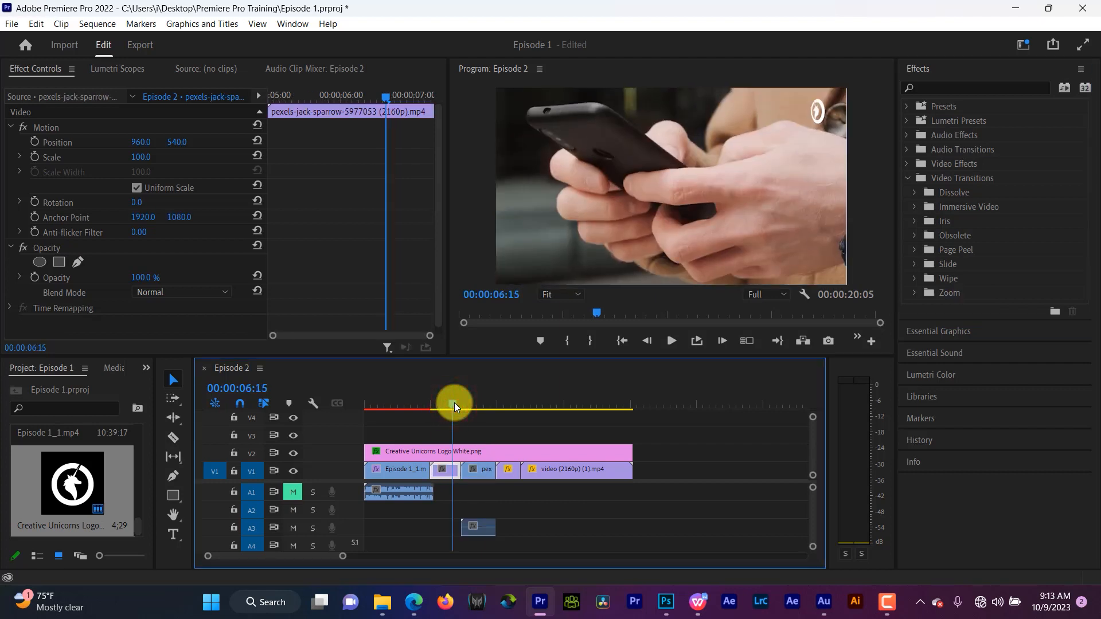
key("space")
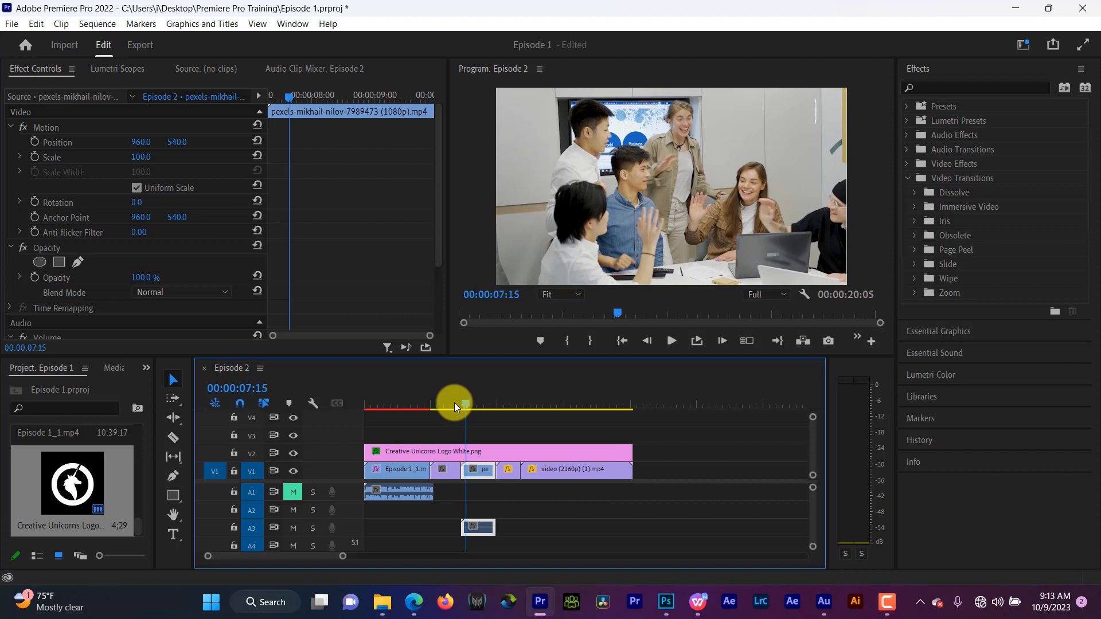
left_click(456, 402)
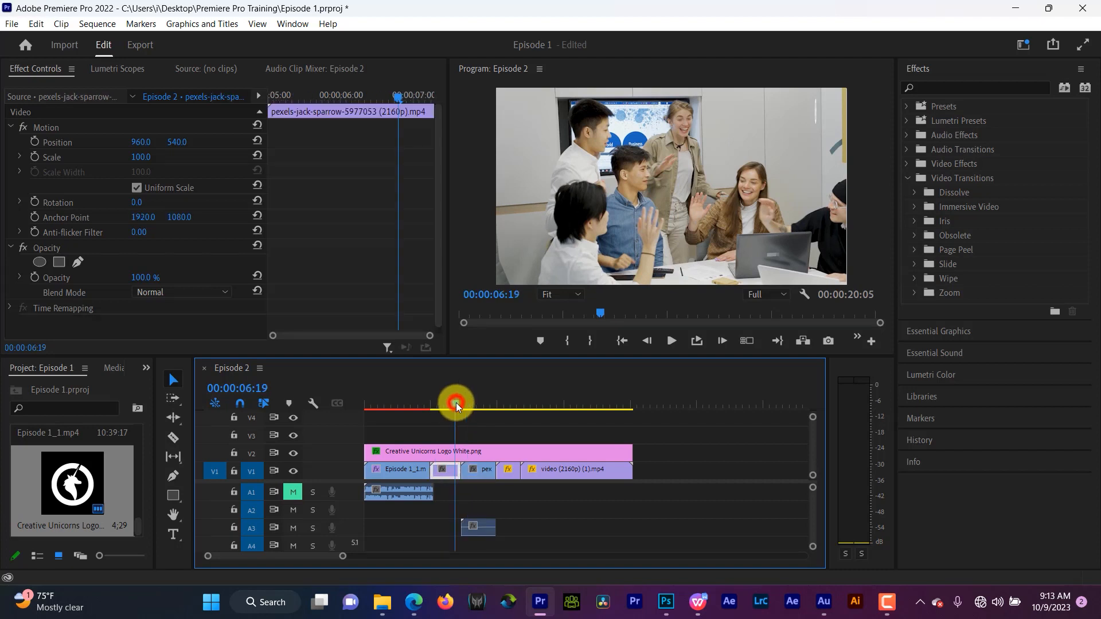
key("space")
key("space")
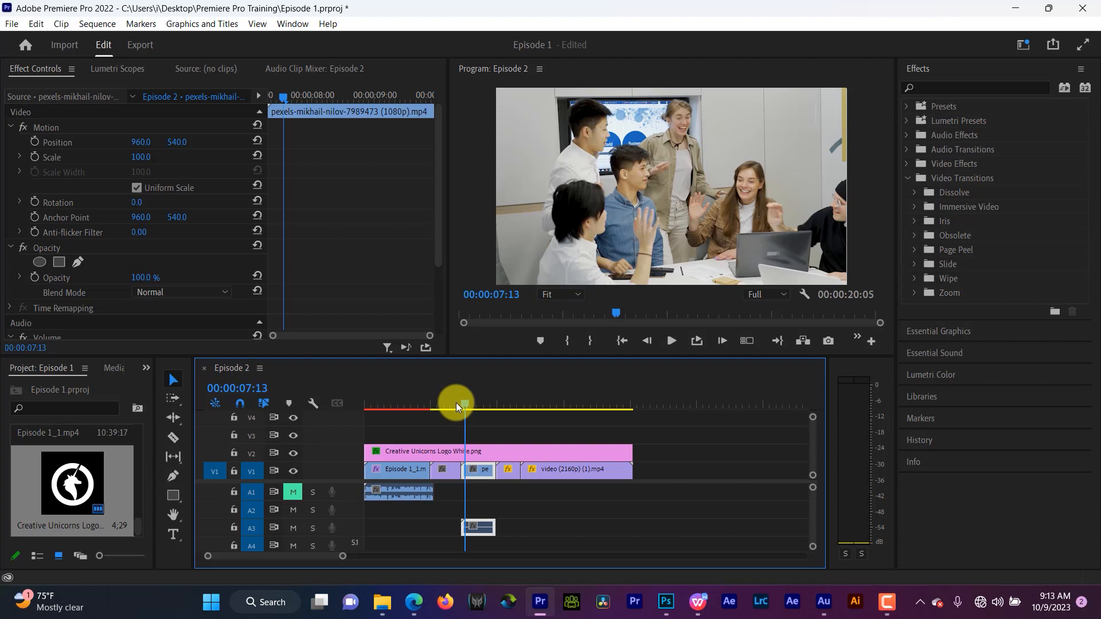
left_click(455, 403)
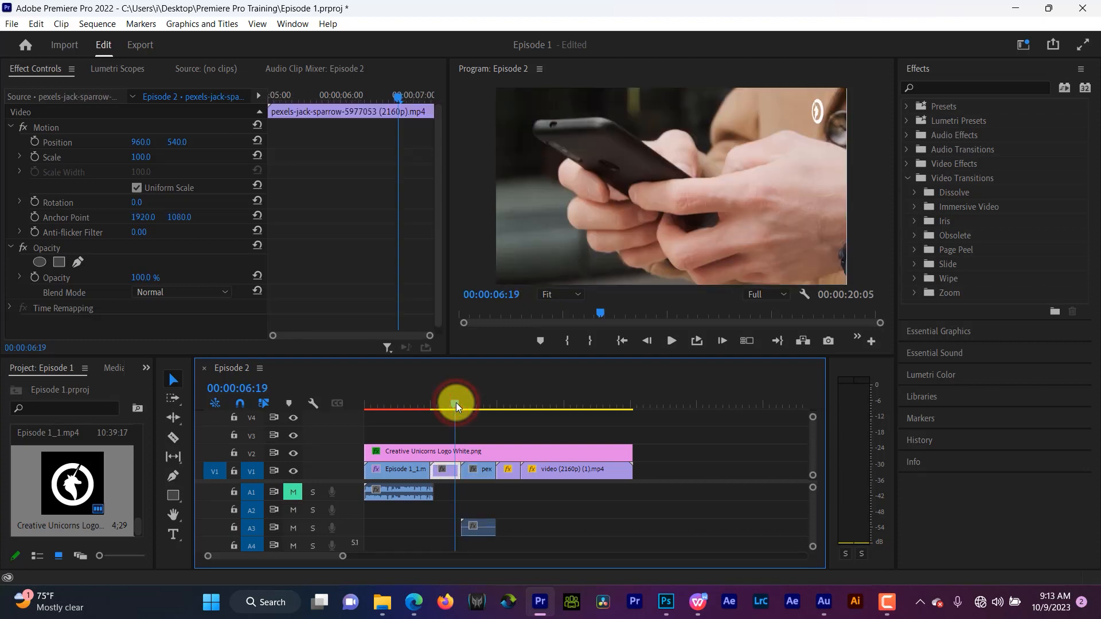
key("space")
key("space")
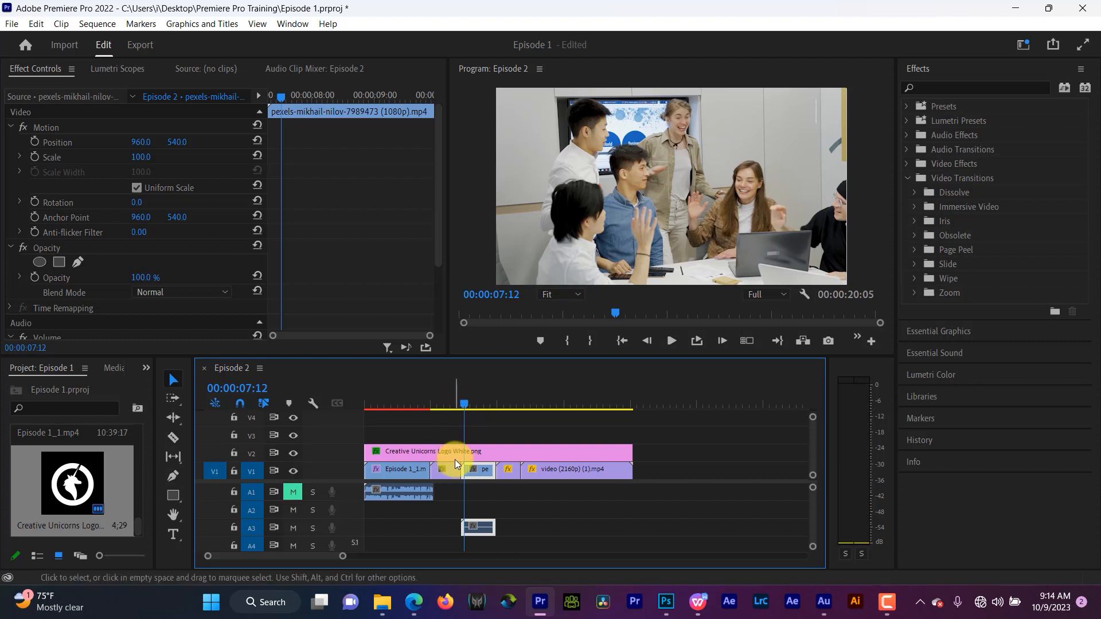
left_click(456, 393)
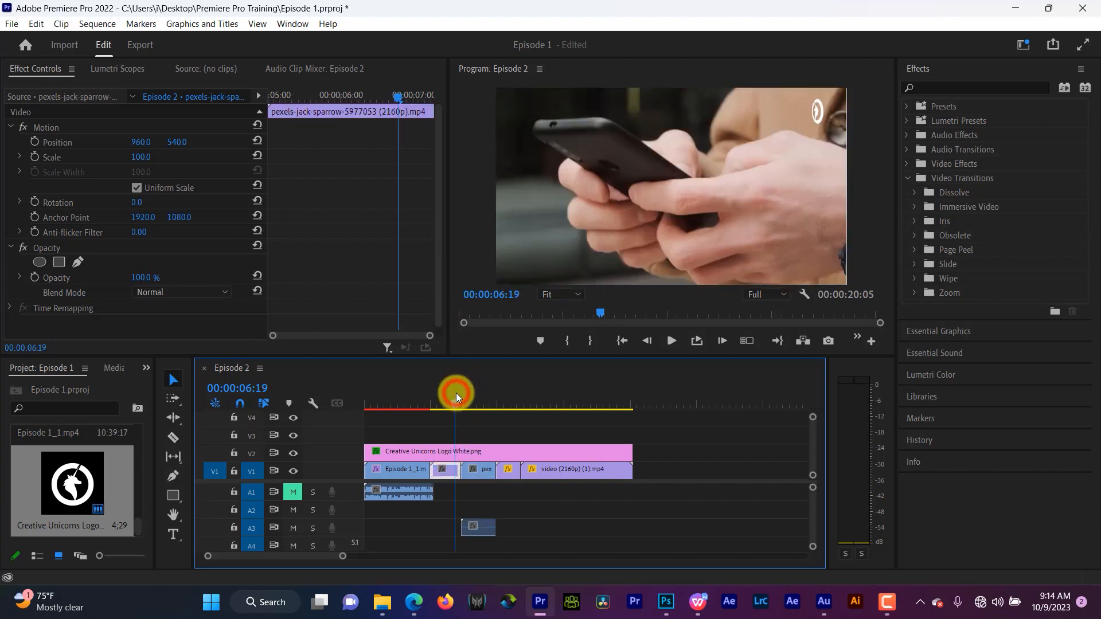
key("space")
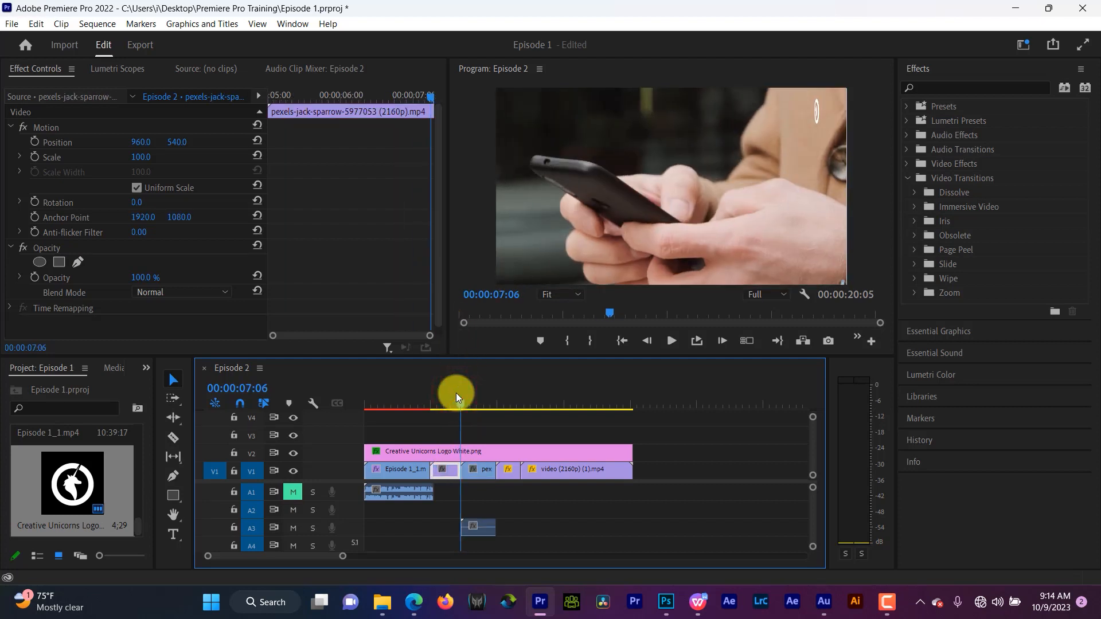
key("space")
key("space")
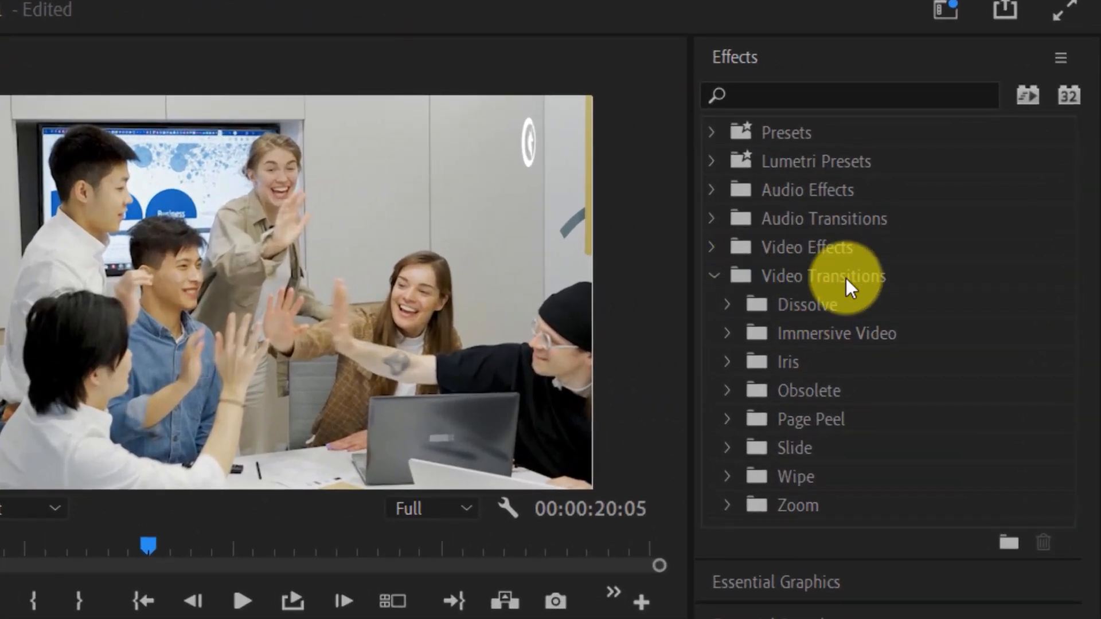
- Apply a Cross Dissolve transition to the cut between the second and third clips
left_click(725, 303)
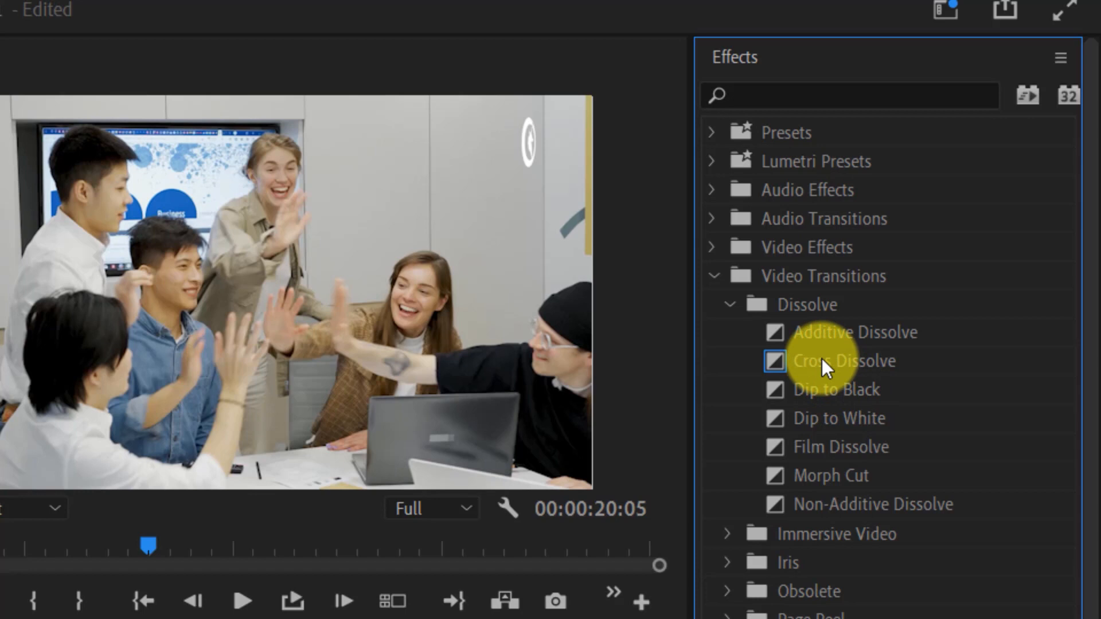
left_click(821, 359)
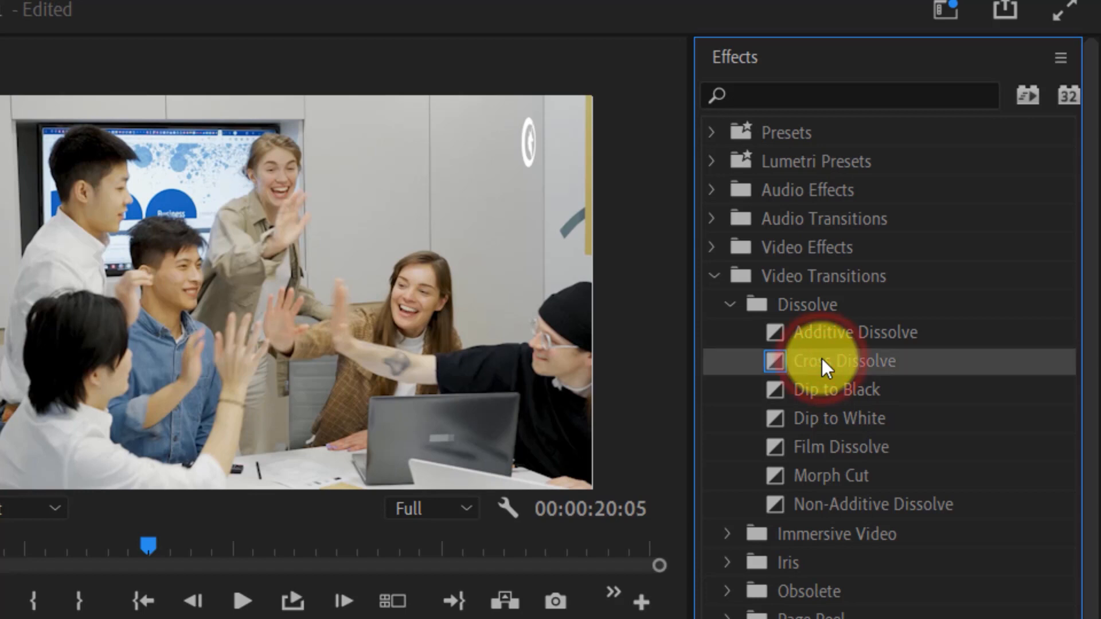
left_click_drag(820, 359, 516, 424)
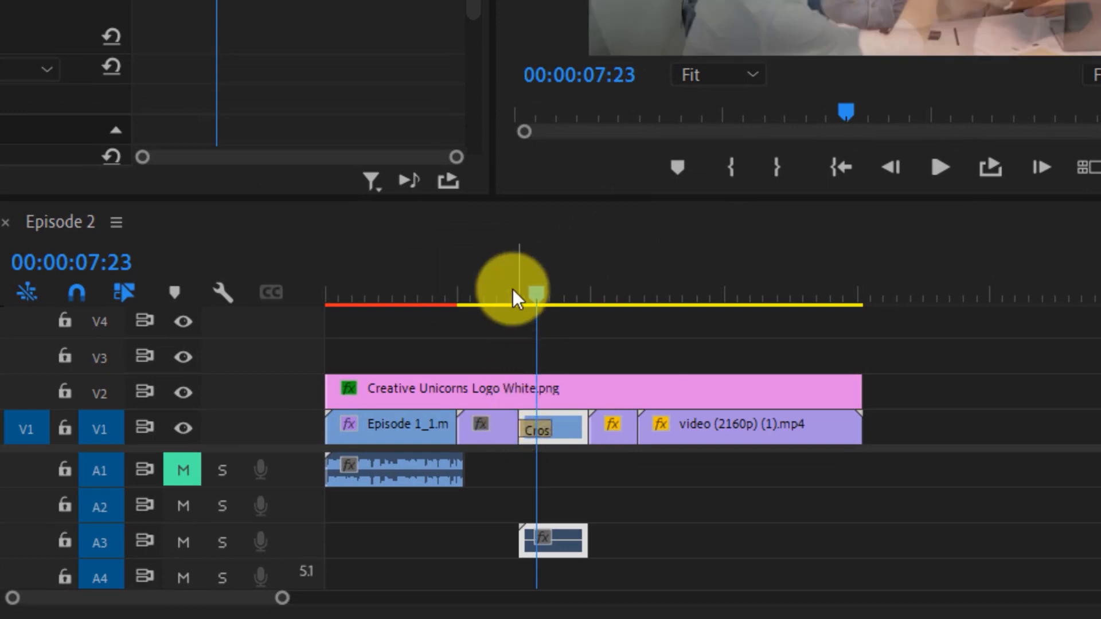
- Play back the Cross Dissolve transition between the second and third clips
left_click(508, 291)
key("space")
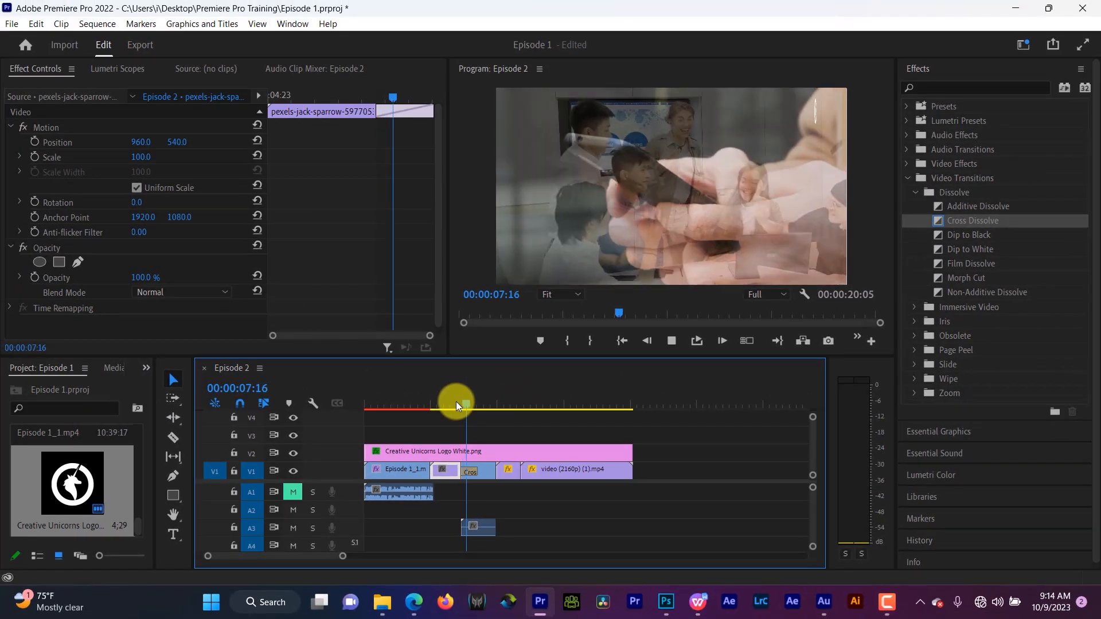
key("space")
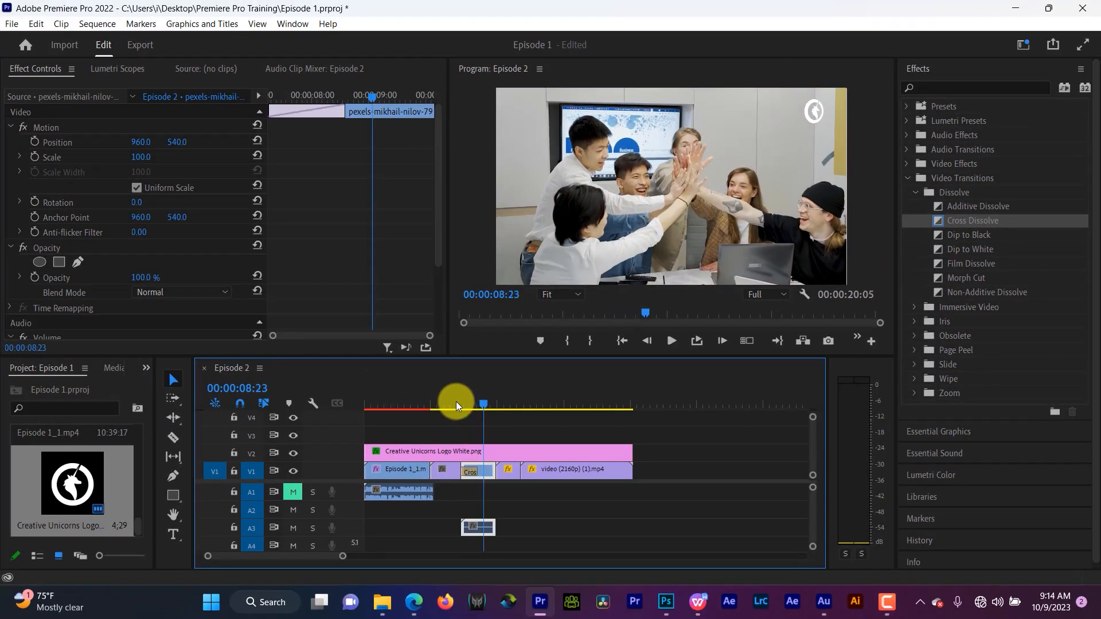
left_click(456, 401)
key("space")
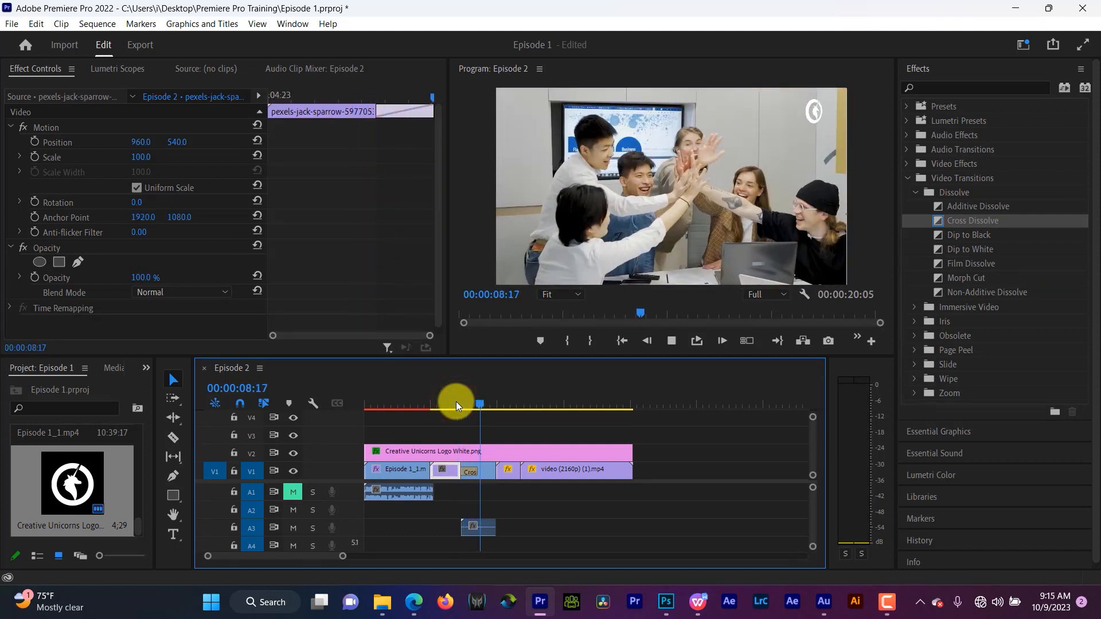
left_click(456, 401)
key("space")
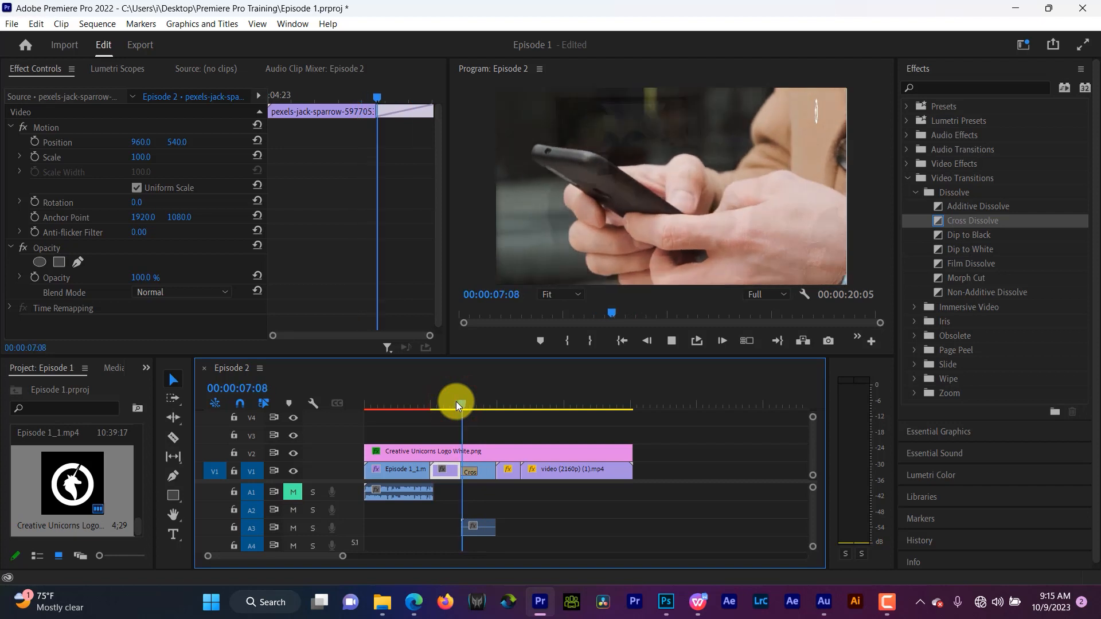
key("space")
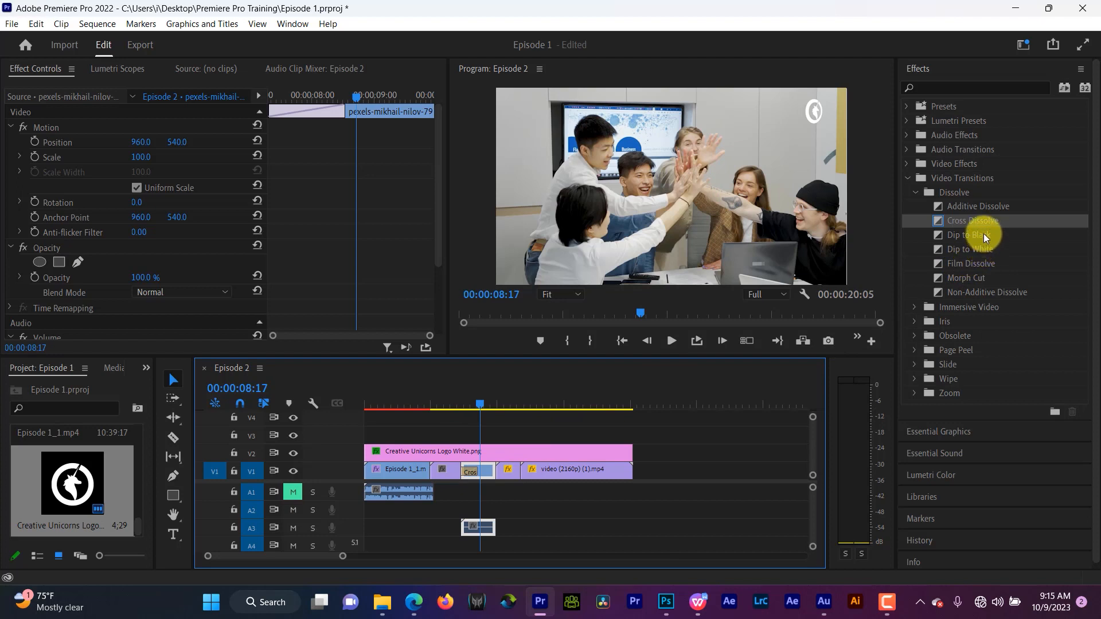
- Replace the transition at the second cut with Dip to Black and play it back
left_click_drag(983, 233, 466, 477)
left_click(456, 394)
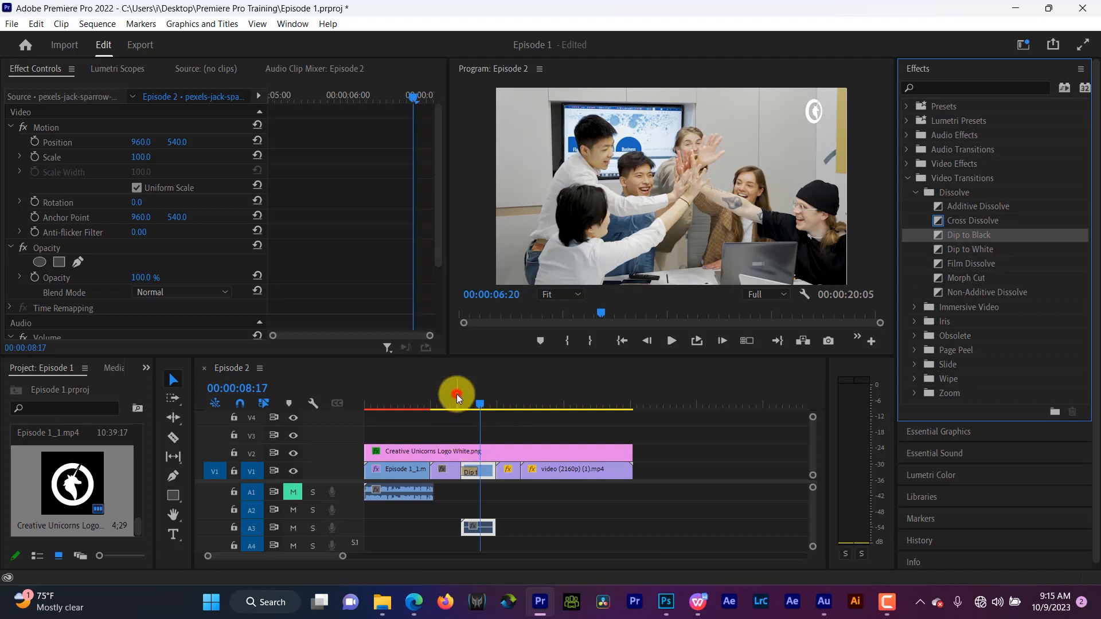
key("space")
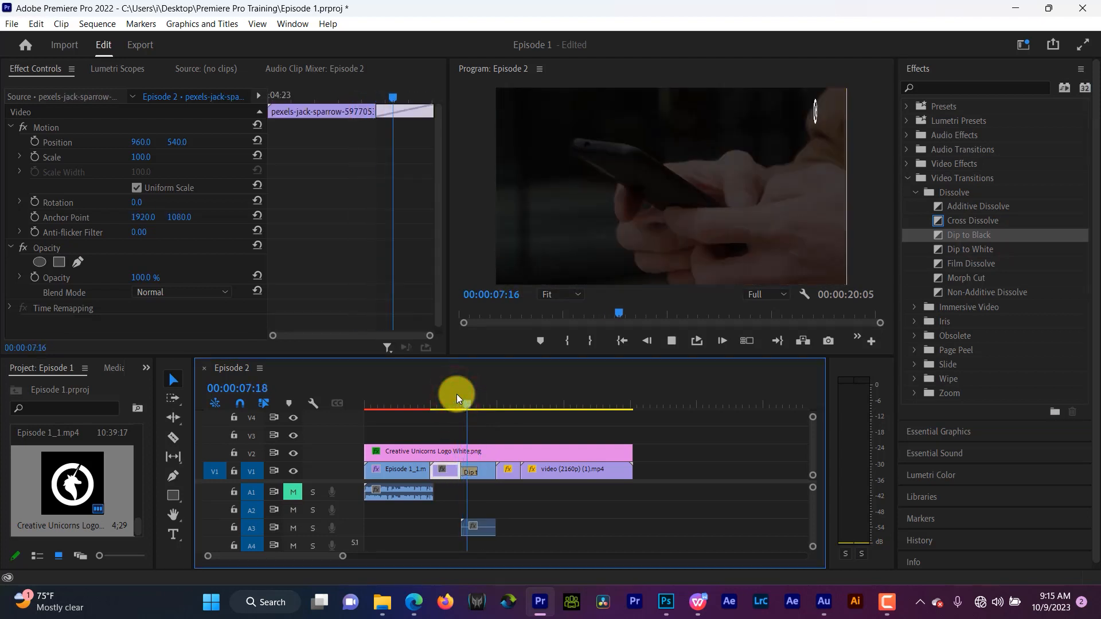
key("space")
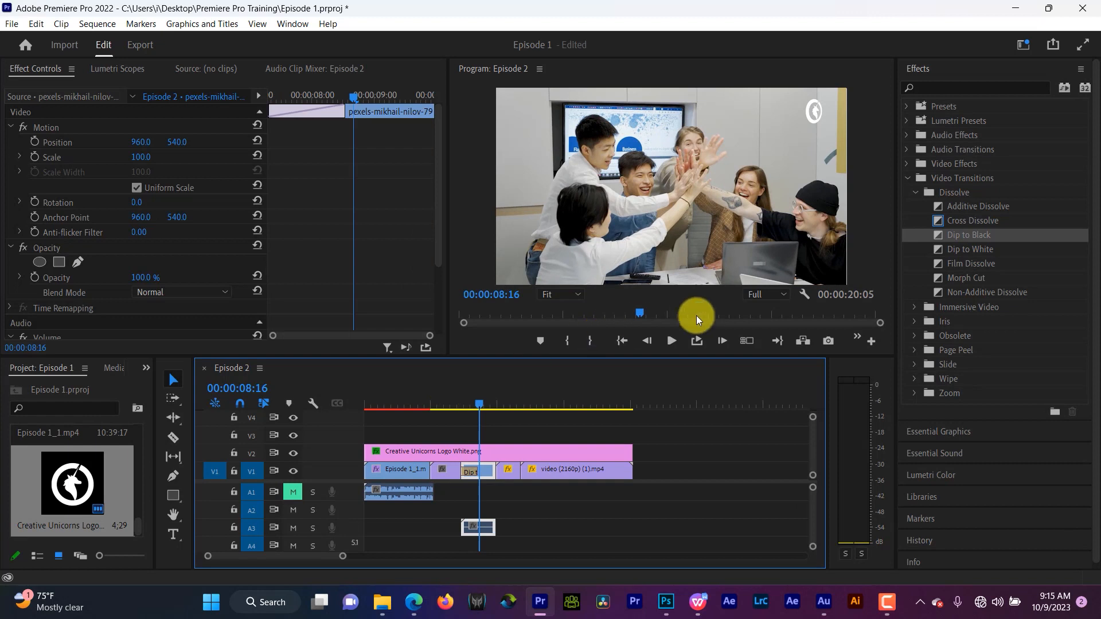
left_click(455, 403)
key("space")
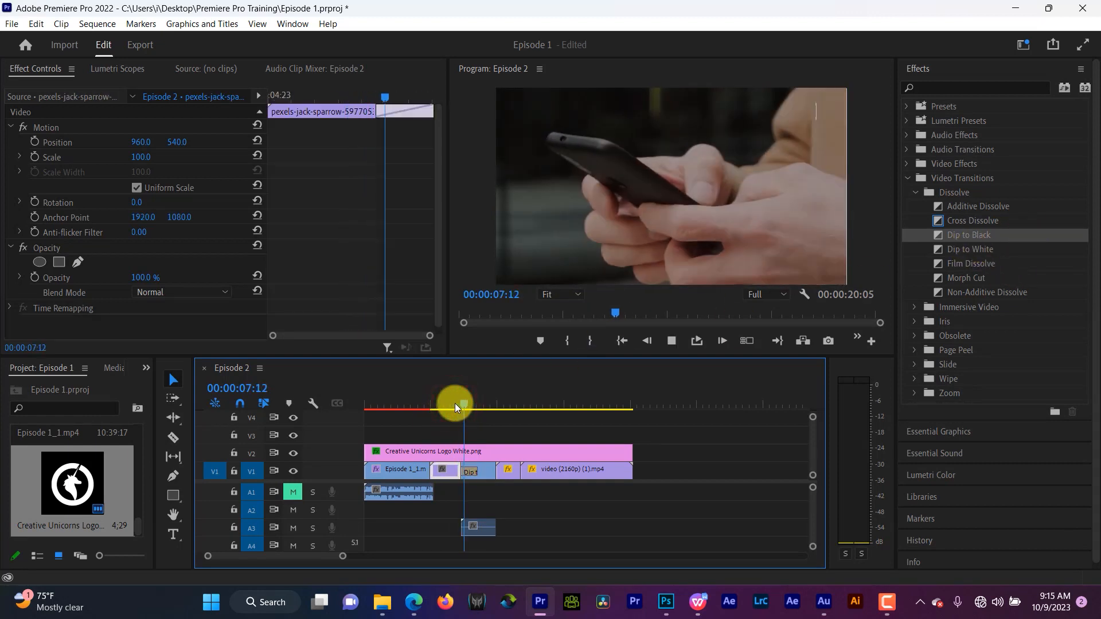
key("space")
key("space")
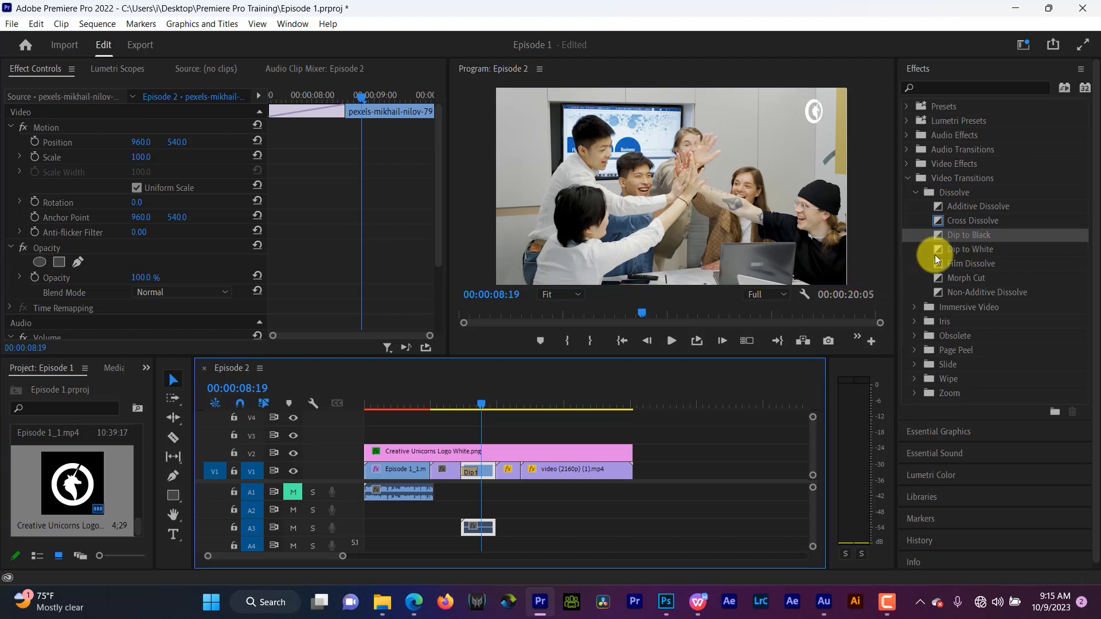
- Inspect the Dip to Black transition and the clips on either side of the second cut in Effect Controls
left_click(468, 404)
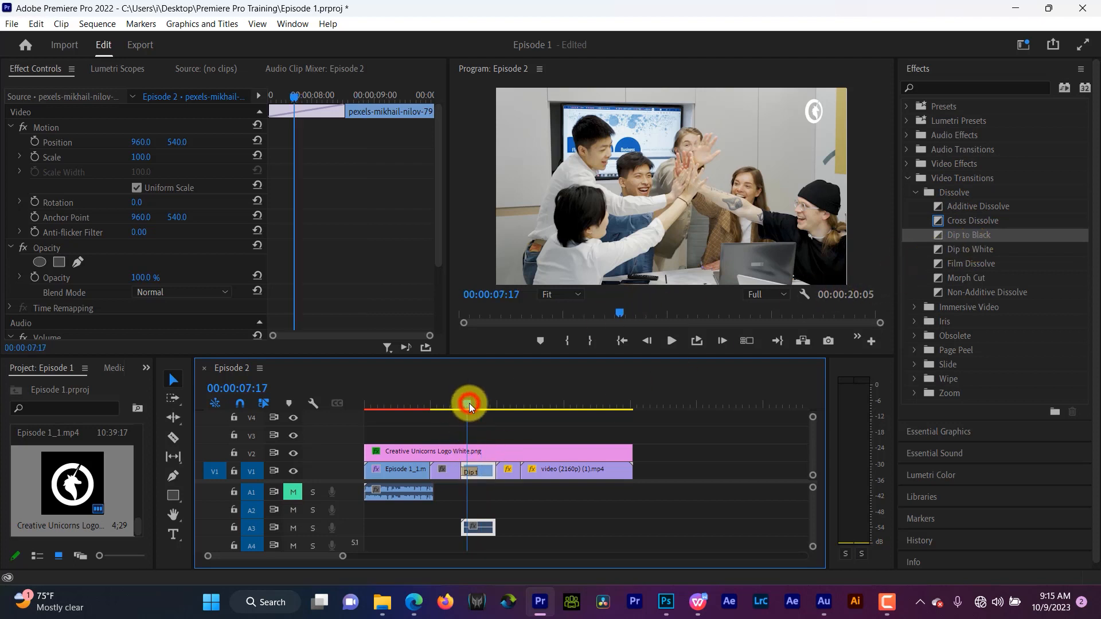
left_click(470, 473)
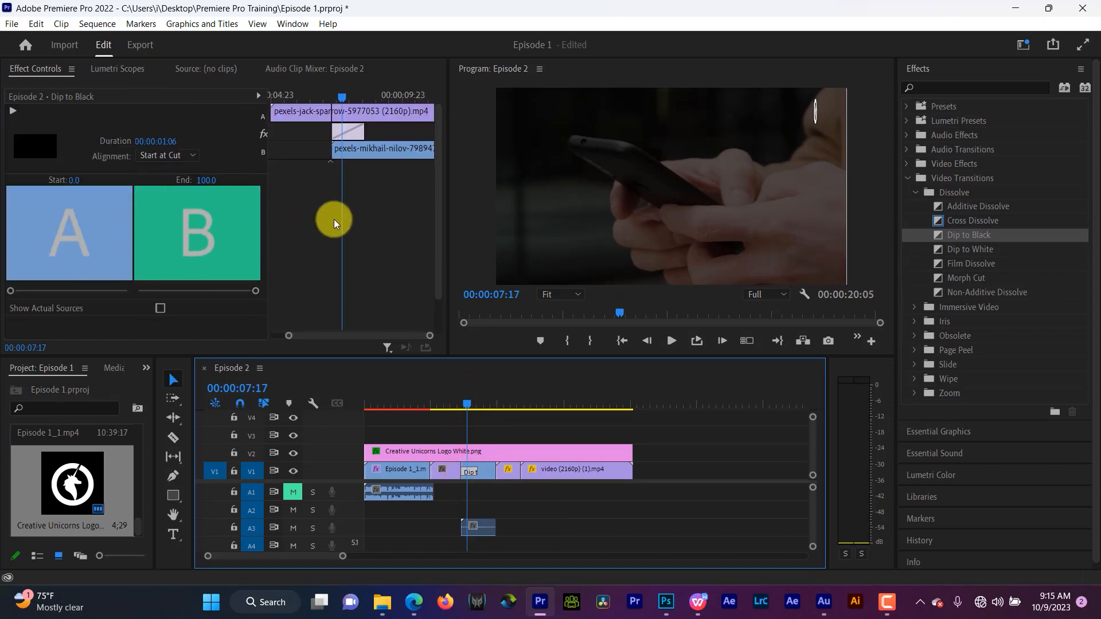
left_click(485, 476)
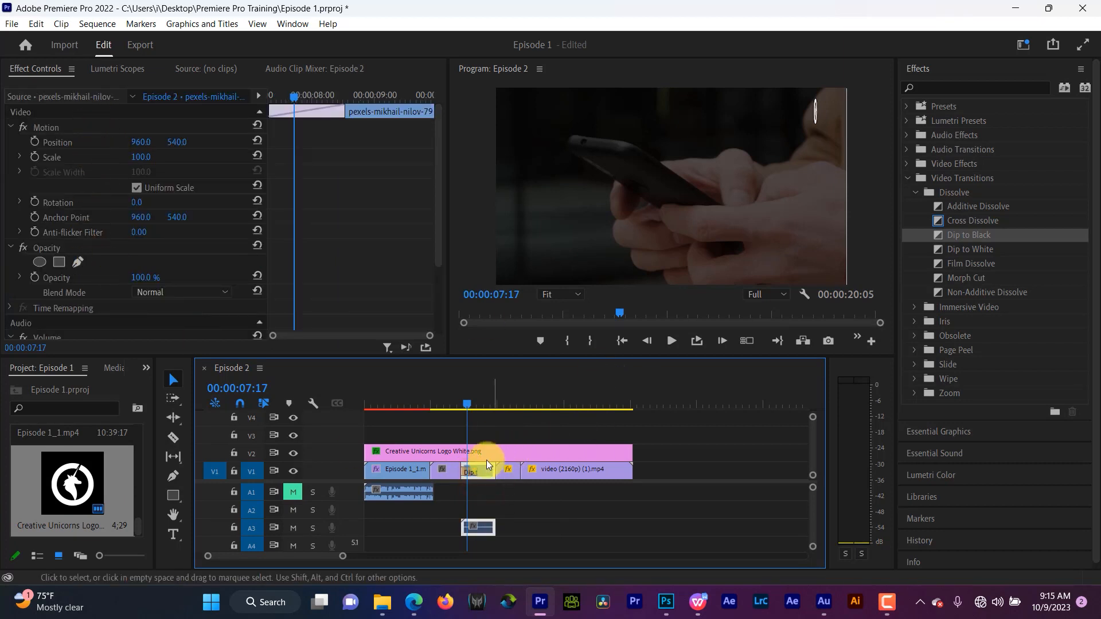
left_click(470, 471)
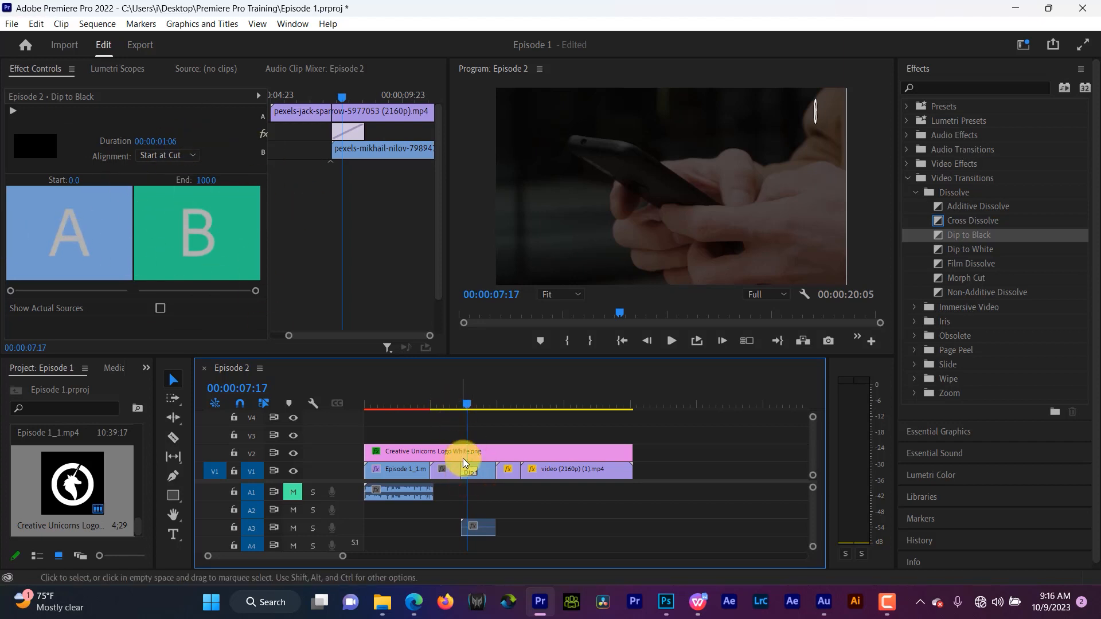
left_click(449, 476)
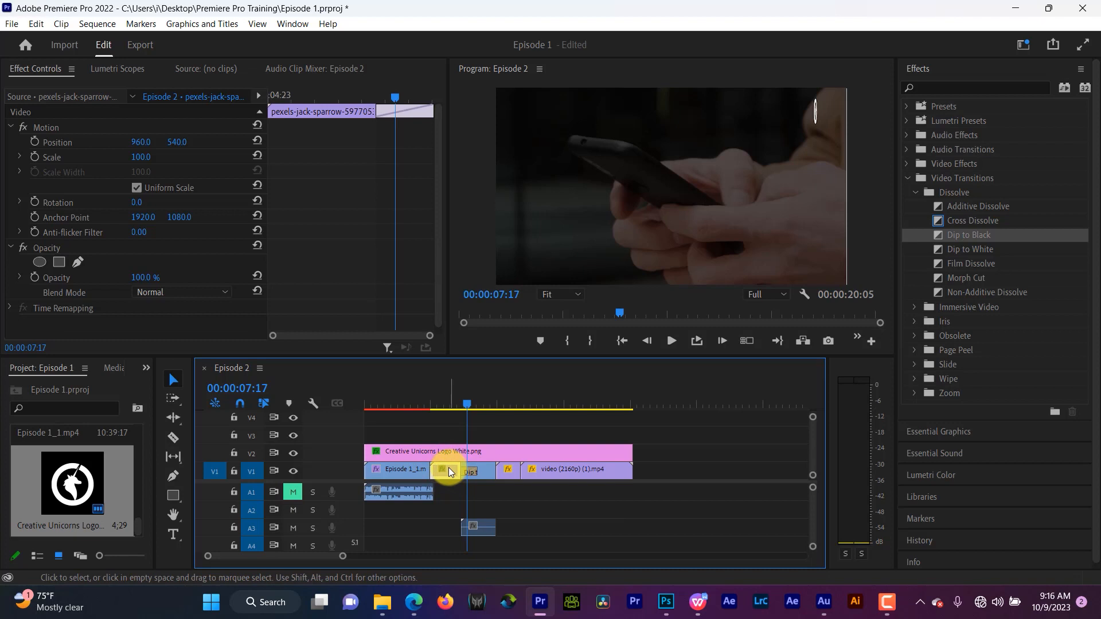
left_click(487, 472)
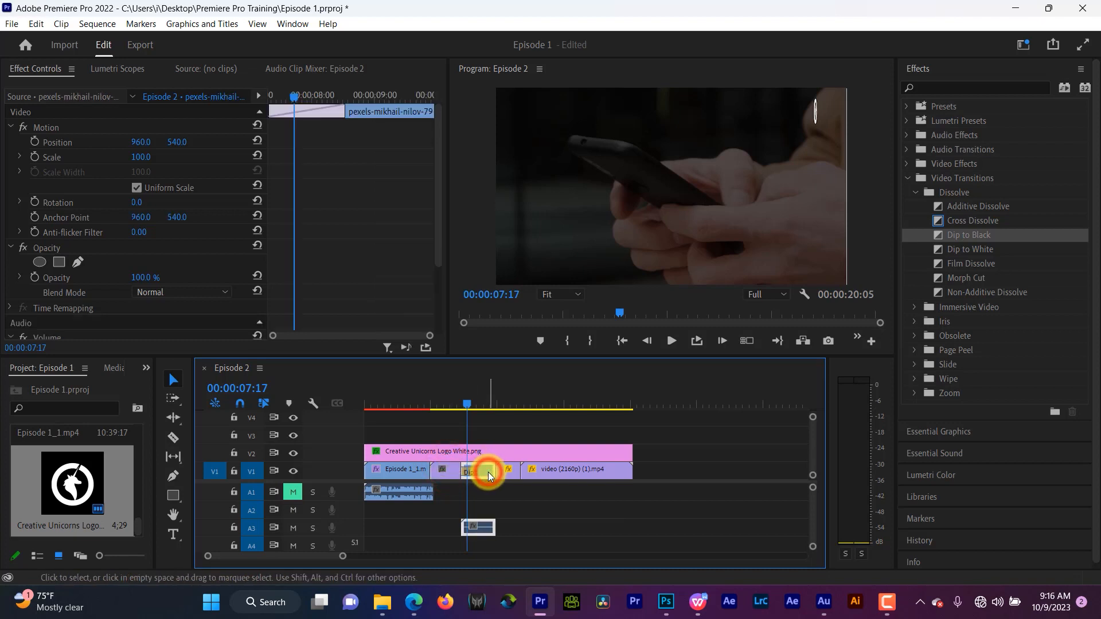
left_click(454, 473)
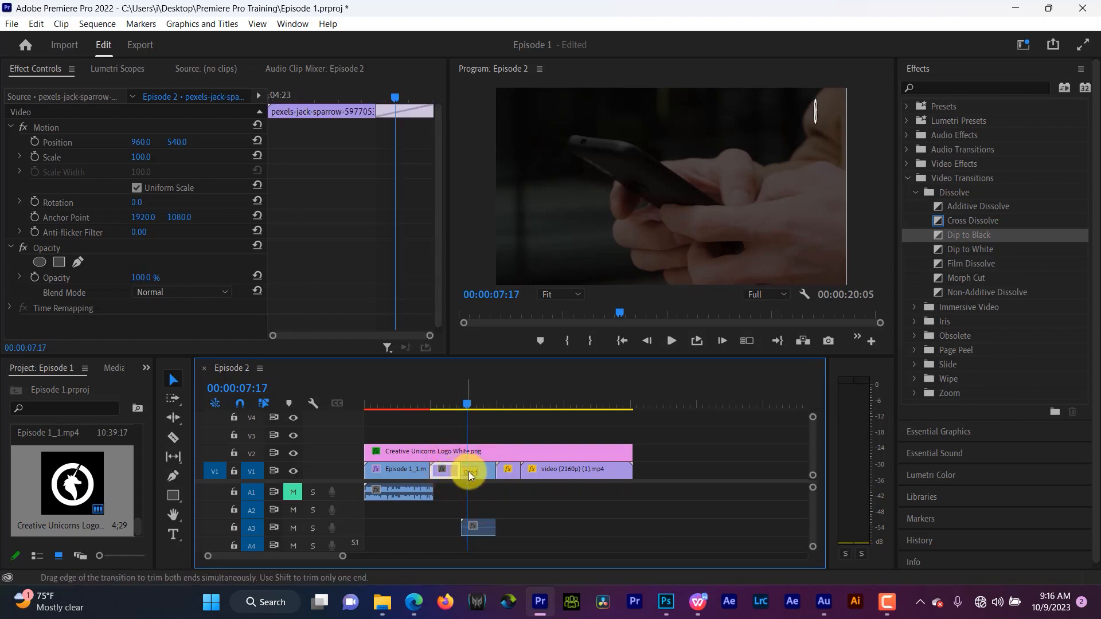
left_click(484, 471)
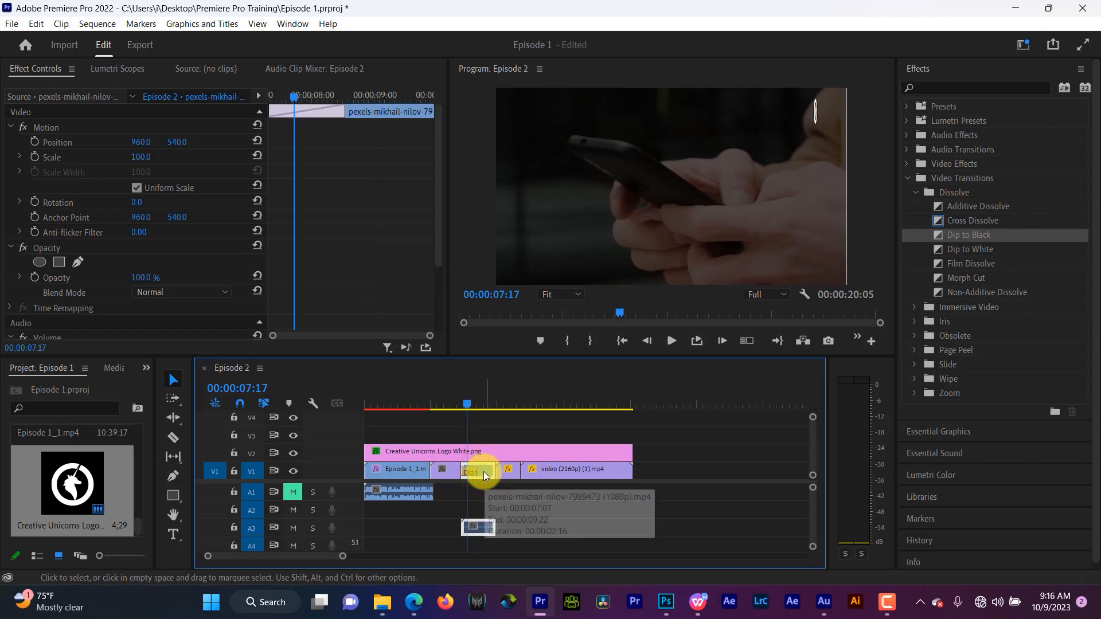
- Show actual sources for the Dip to Black transition and lengthen its duration to 00:00:01:23
left_click(469, 471)
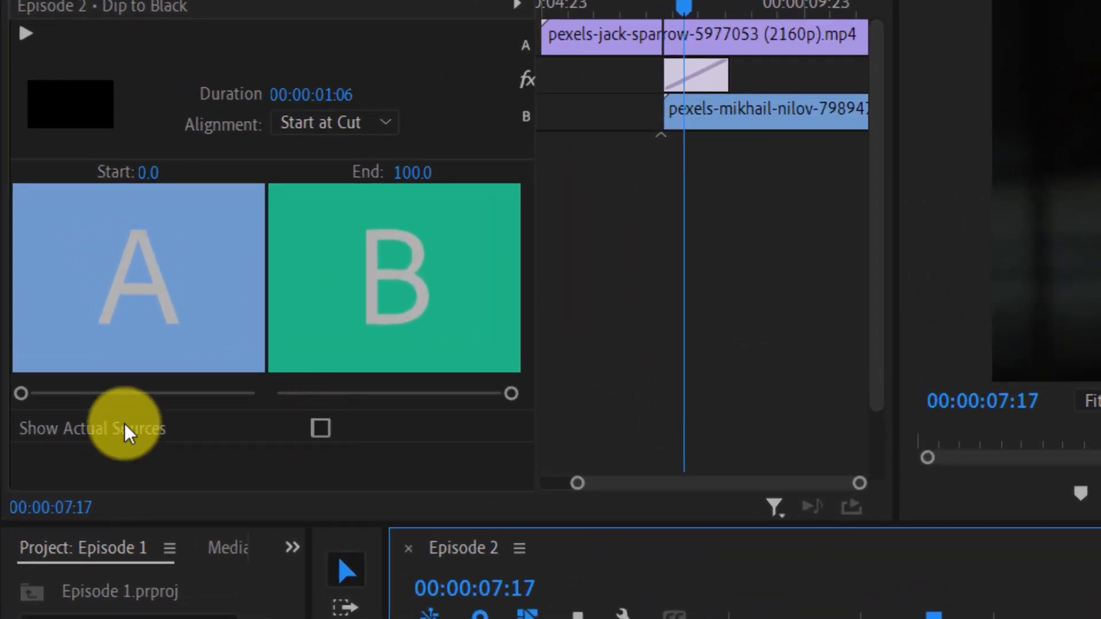
left_click(319, 431)
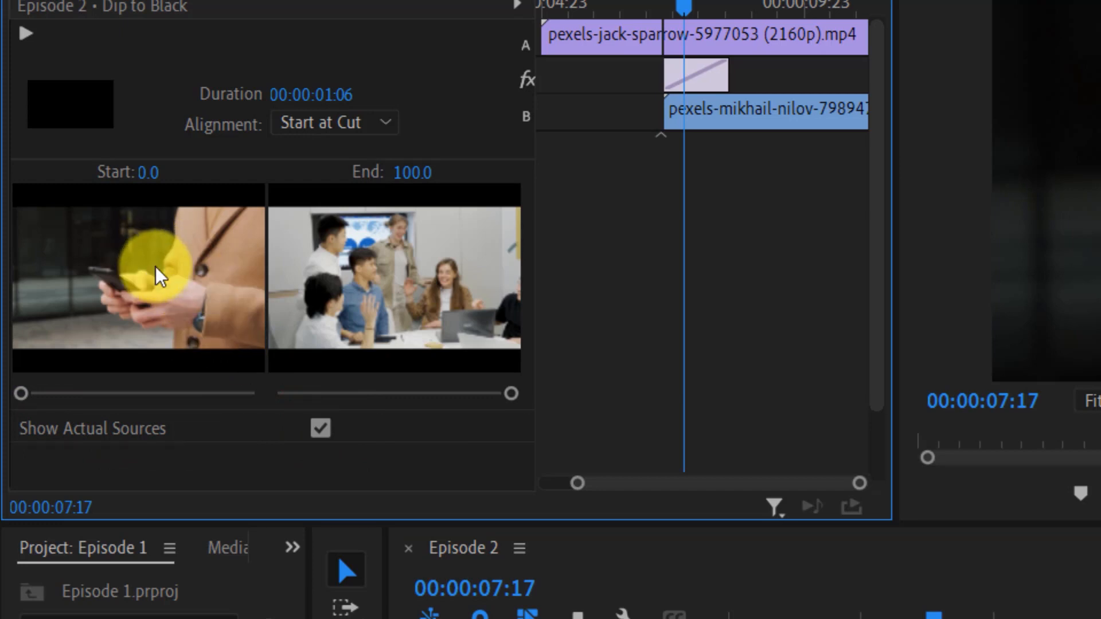
scroll(537, 408, "up", 2)
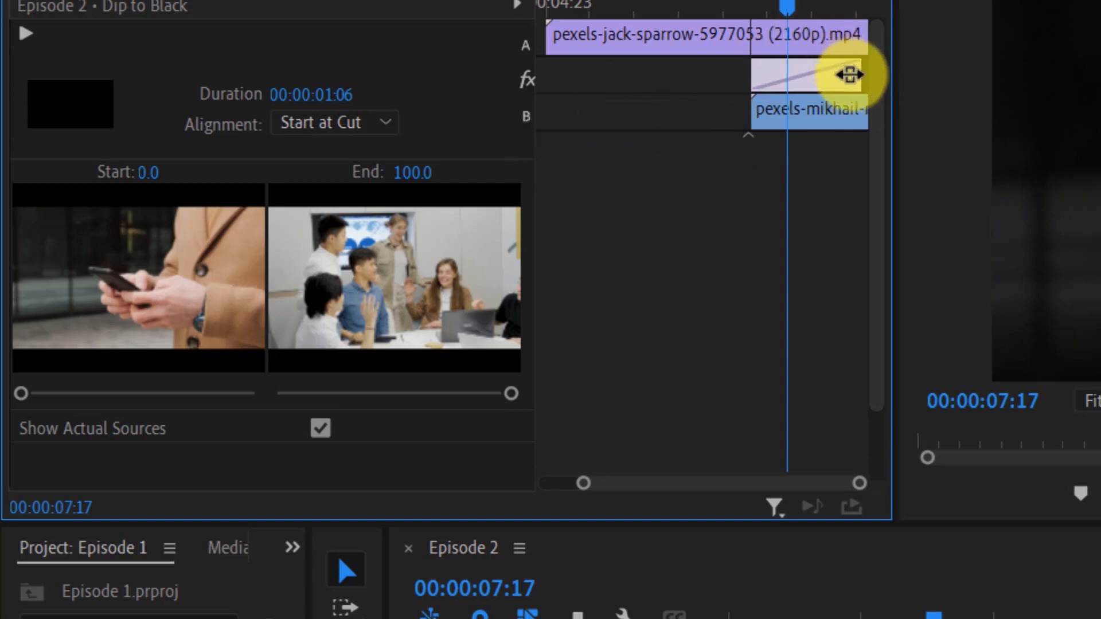
left_click_drag(853, 75, 807, 87)
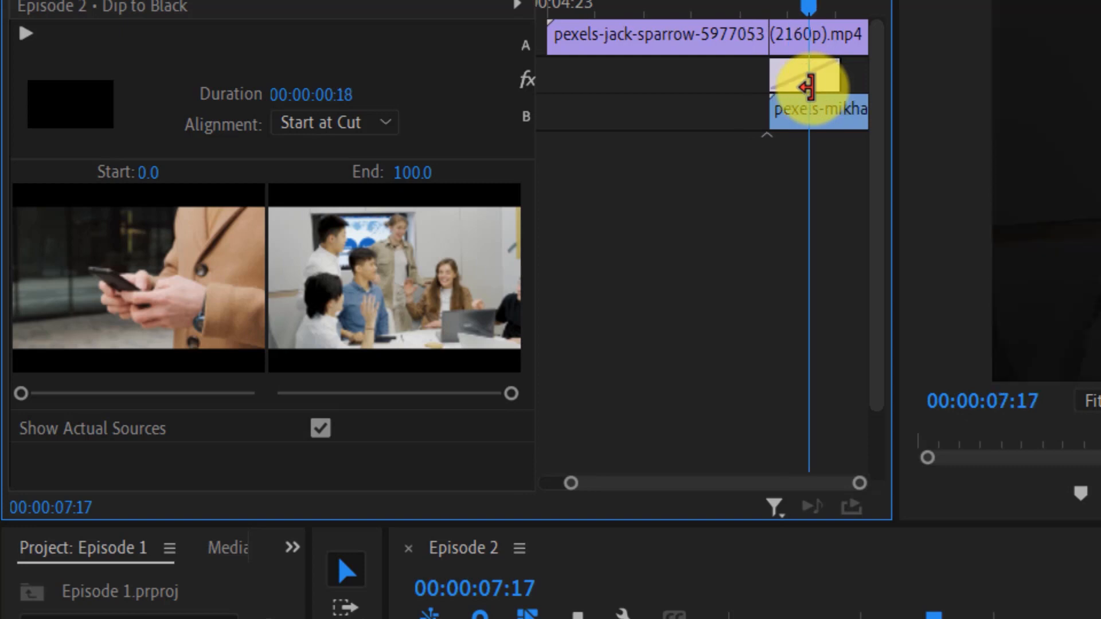
left_click_drag(840, 80, 913, 79)
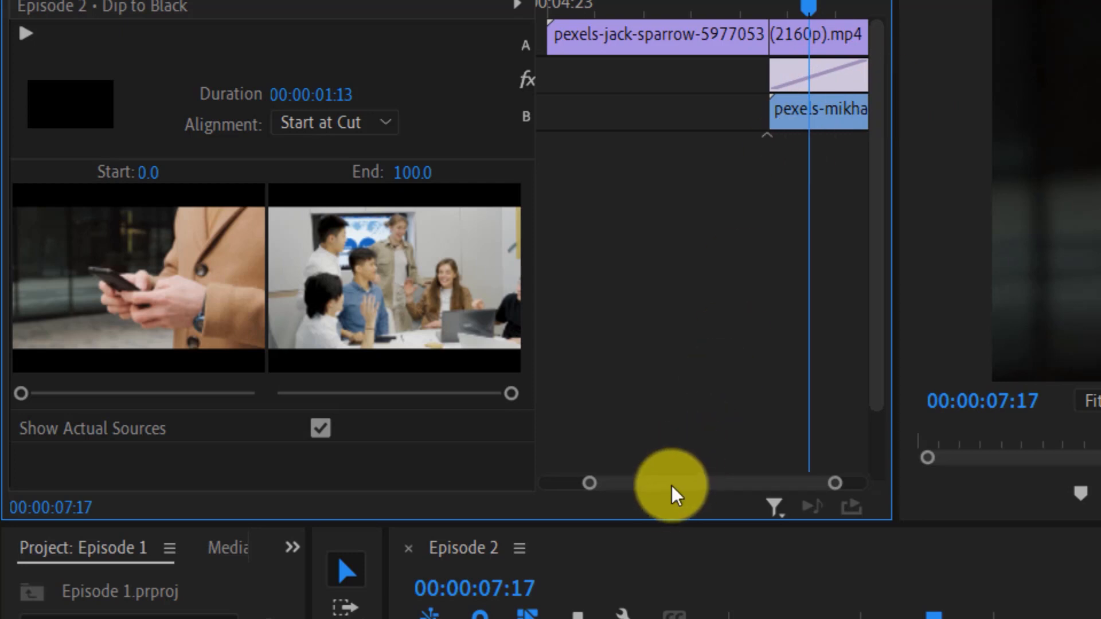
left_click_drag(671, 485, 891, 463)
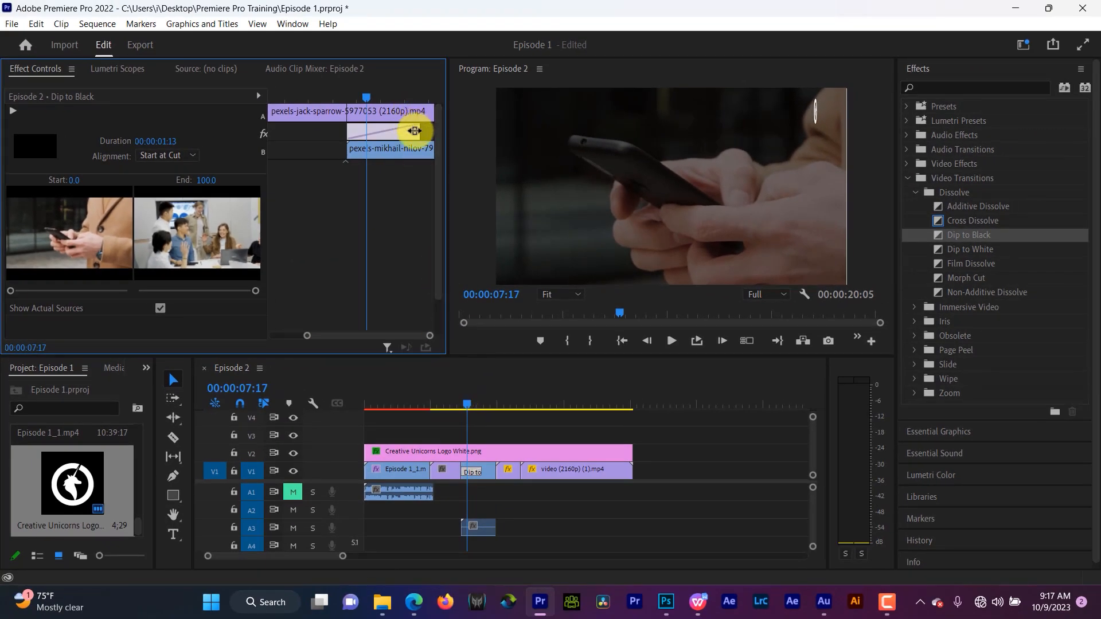
left_click_drag(414, 131, 442, 128)
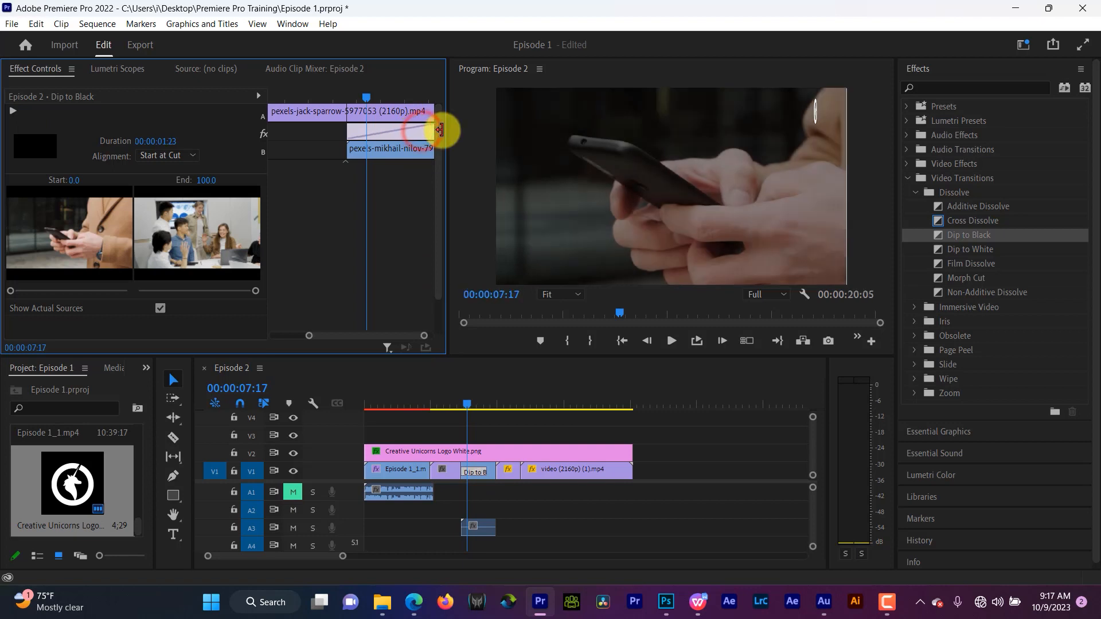
- Play back the lengthened Dip to Black transition at the second cut
left_click(454, 403)
key("space")
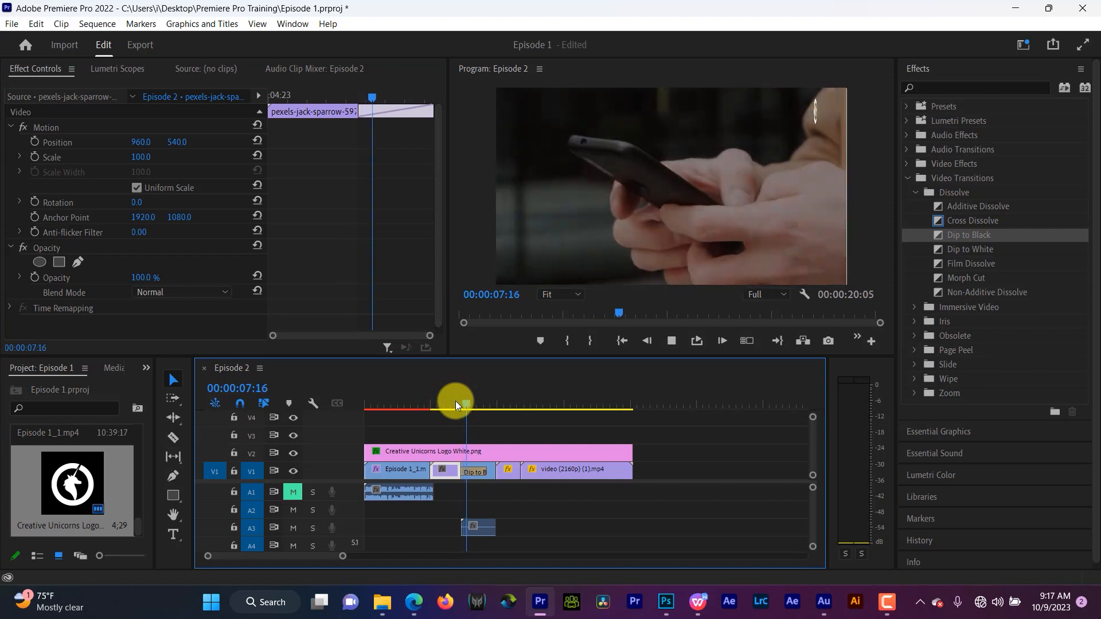
key("space")
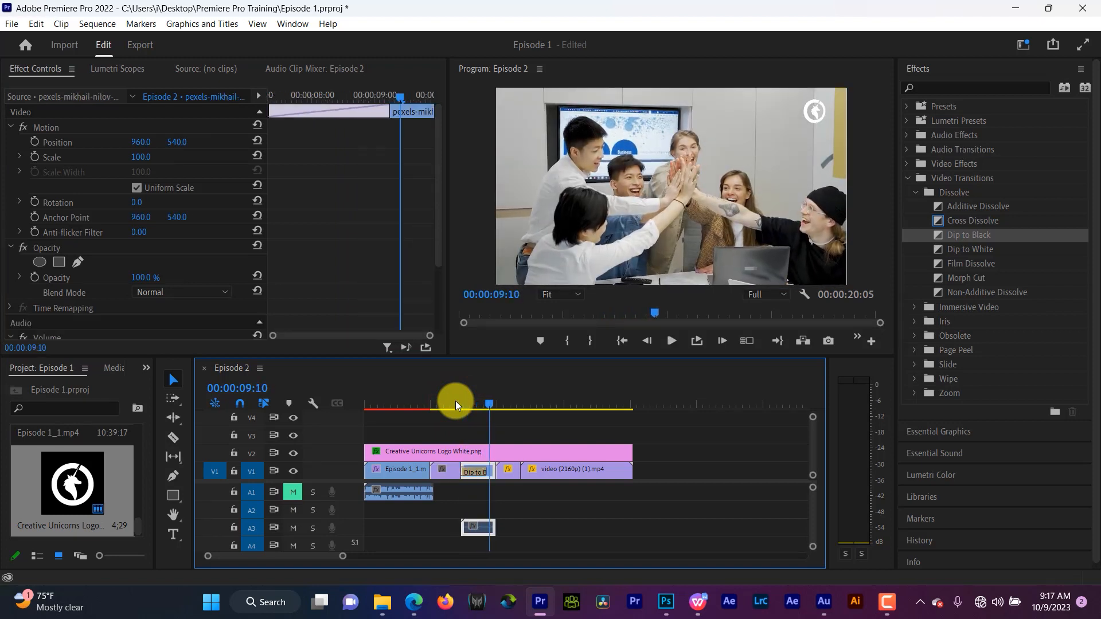
- Shorten the Dip to Black transition's duration to 00:00:00:14
left_click(472, 405)
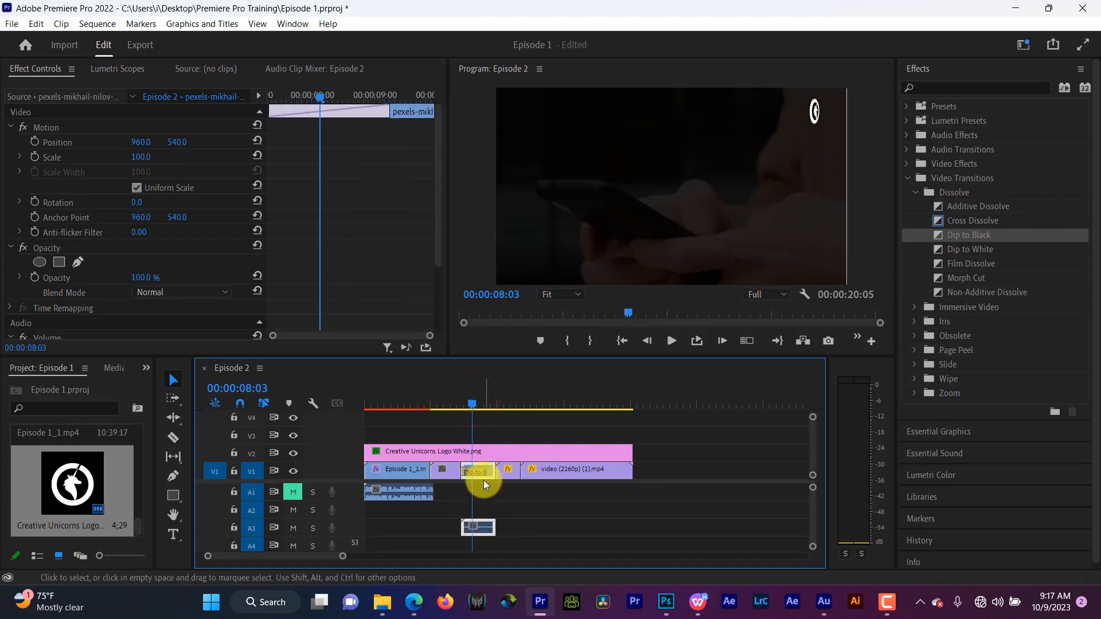
left_click(481, 472)
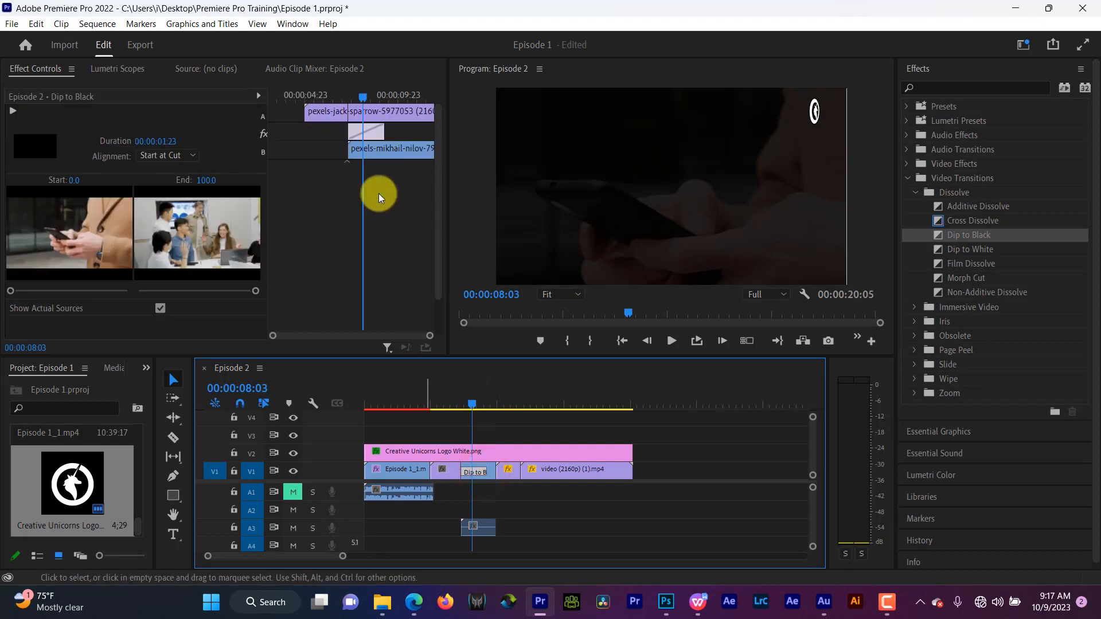
left_click_drag(380, 138, 356, 135)
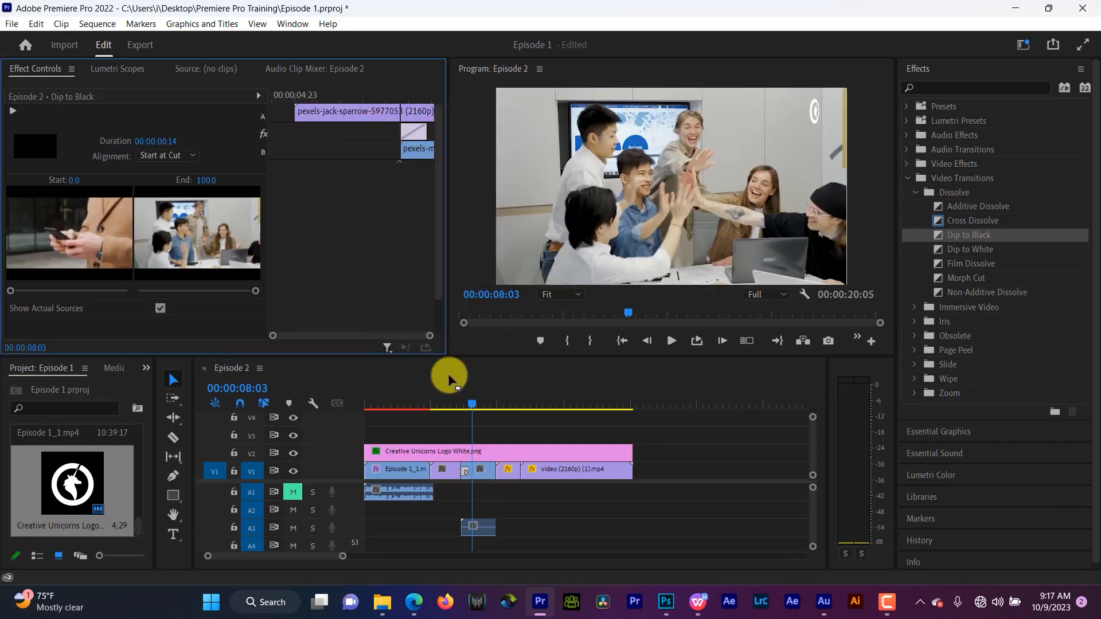
- Play back the shortened Dip to Black transition several times
left_click(452, 386)
key("space")
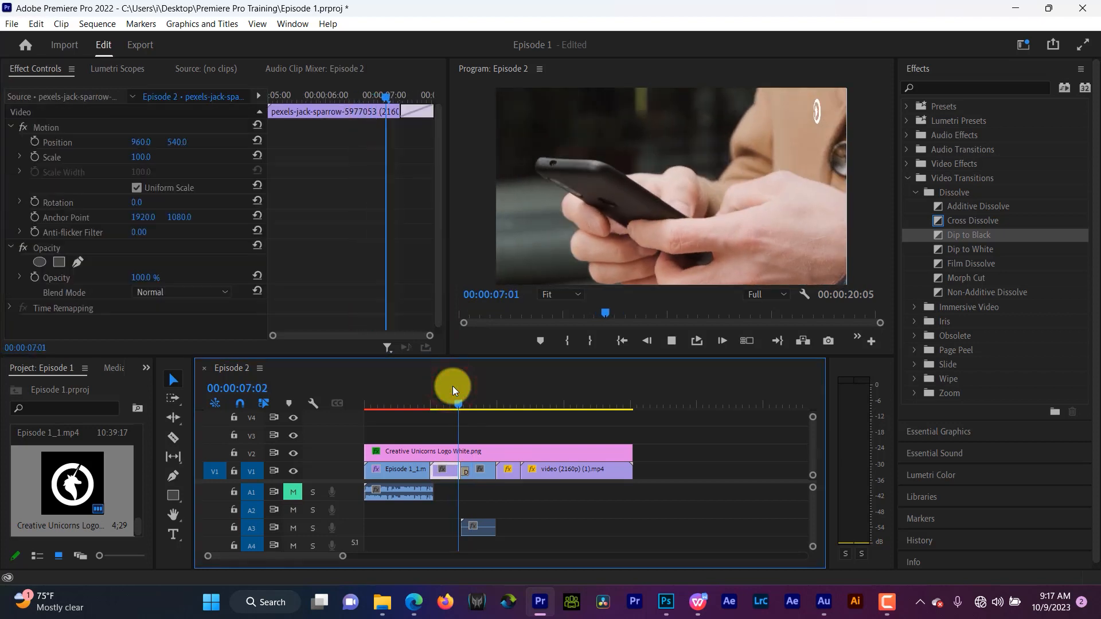
left_click(452, 387)
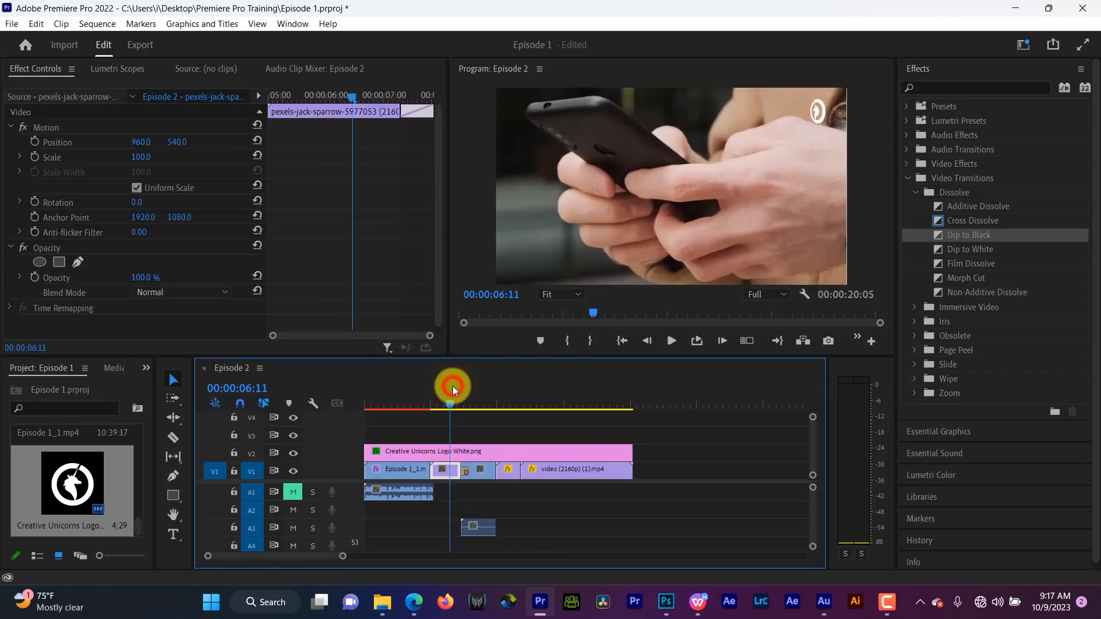
key("space")
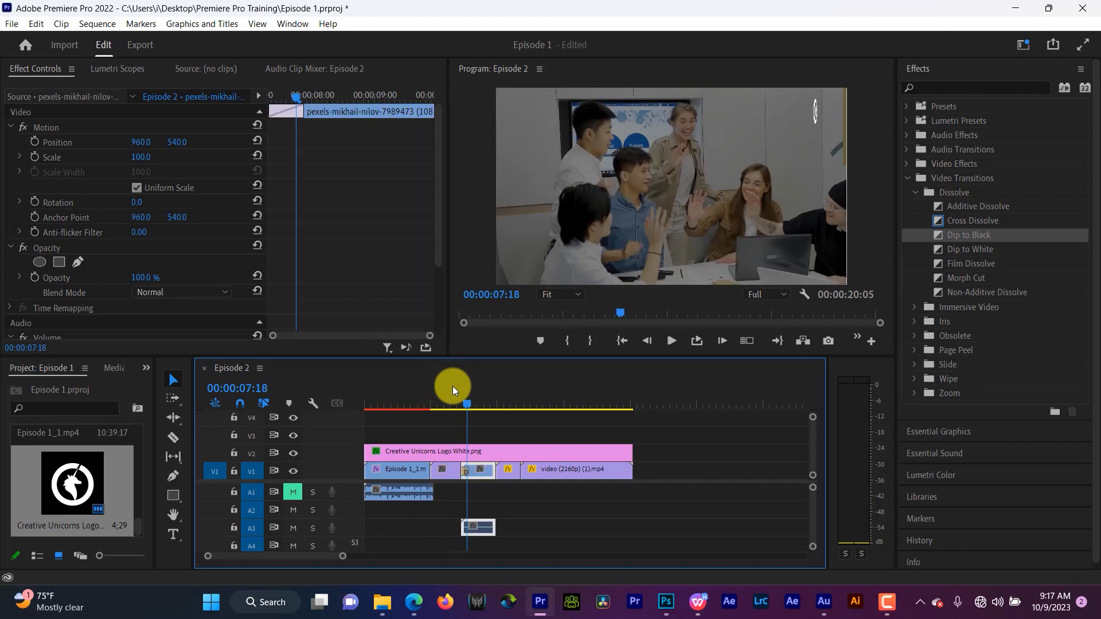
key("space")
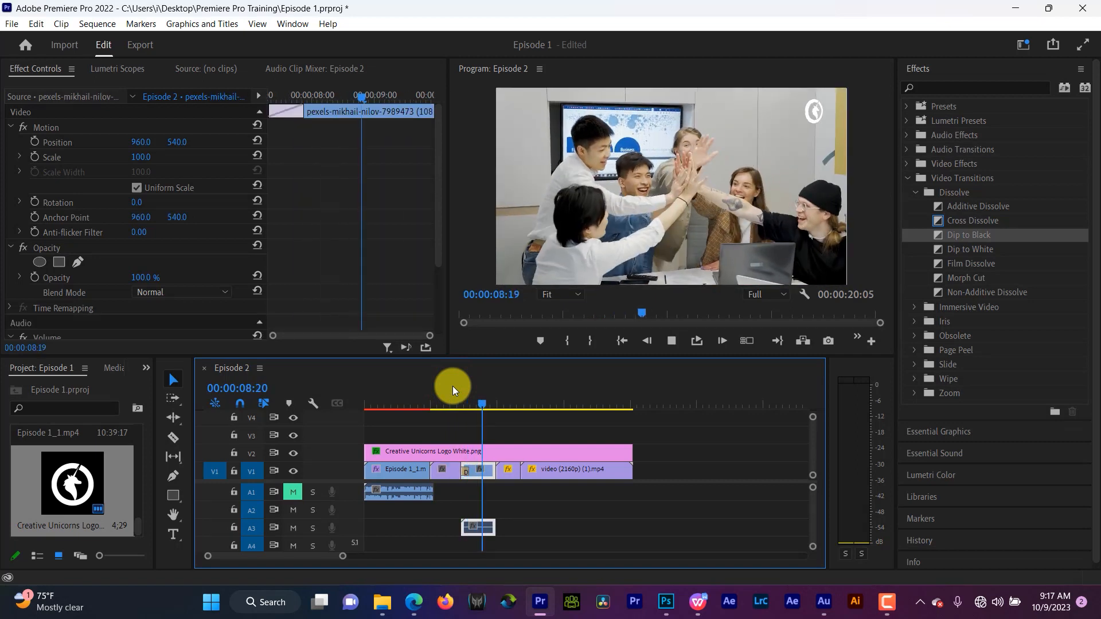
key("space")
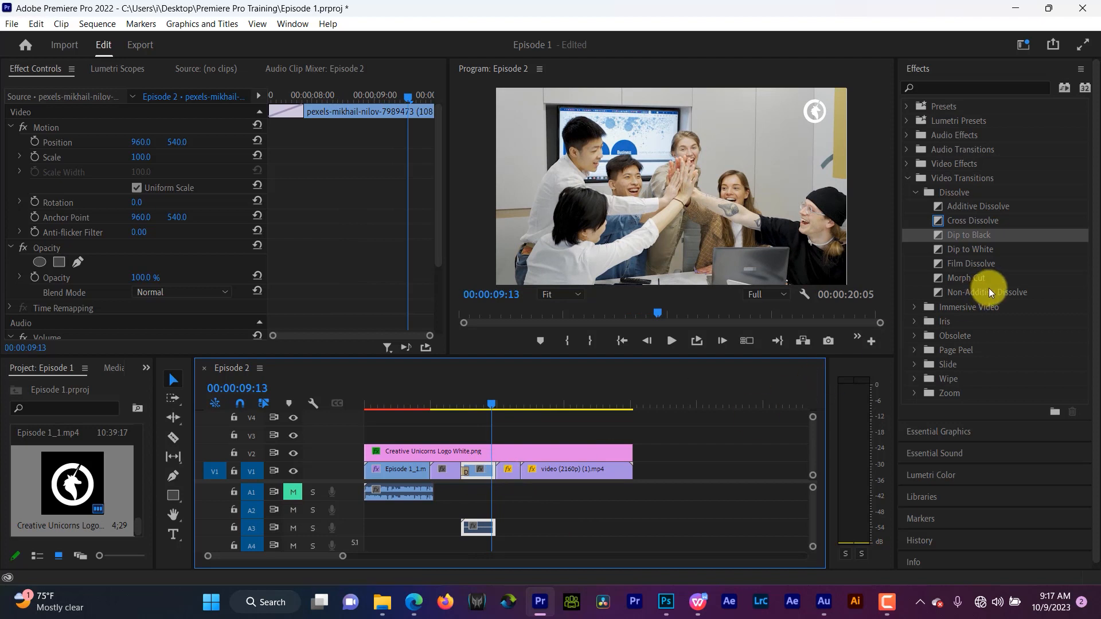
- Apply a VR Mobius Zoom transition from Immersive Video to the cut between the third and fourth clips
left_click(912, 193)
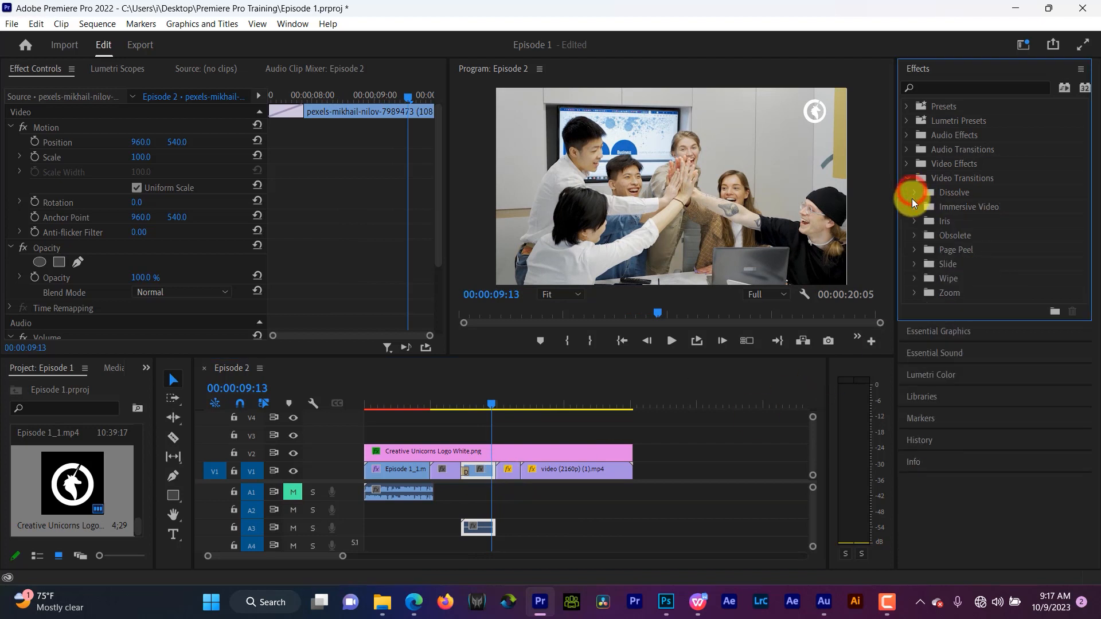
left_click(914, 207)
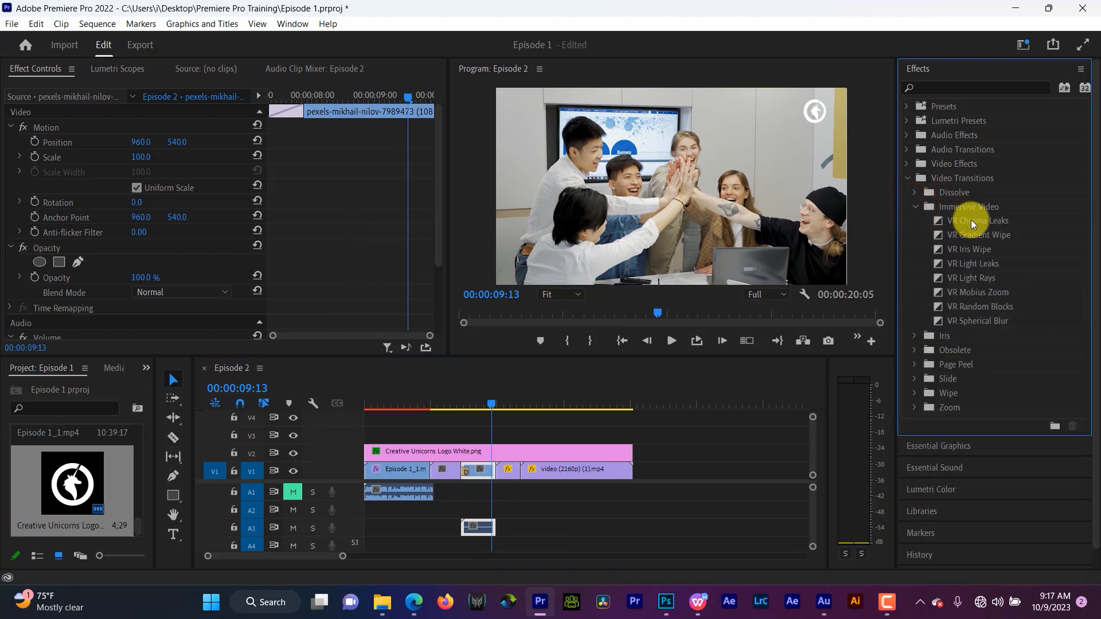
left_click(969, 293)
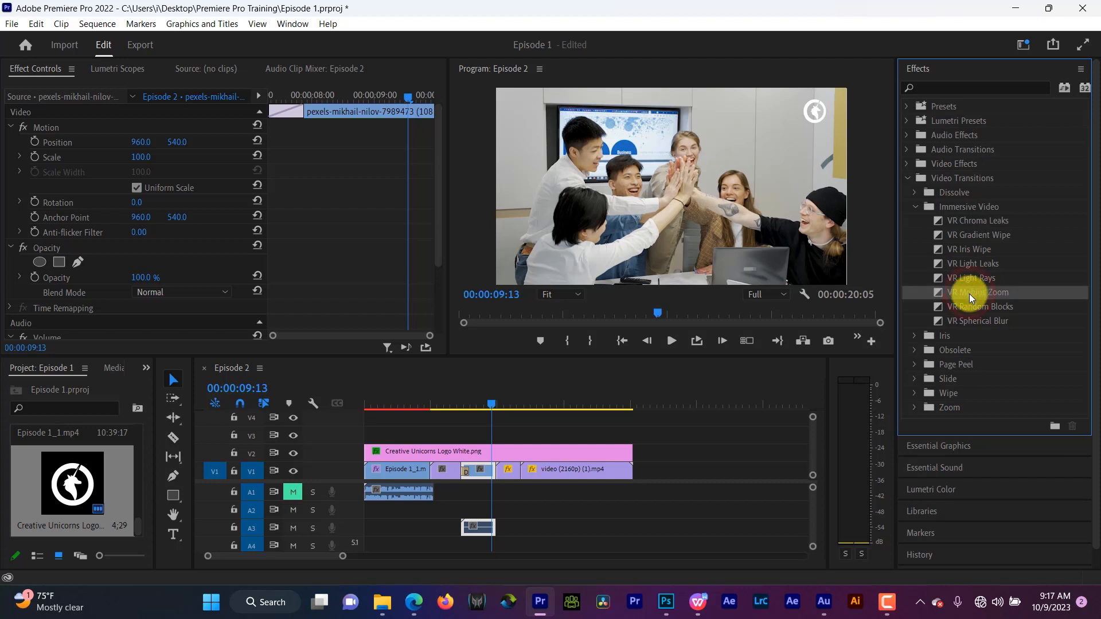
left_click_drag(968, 294, 493, 474)
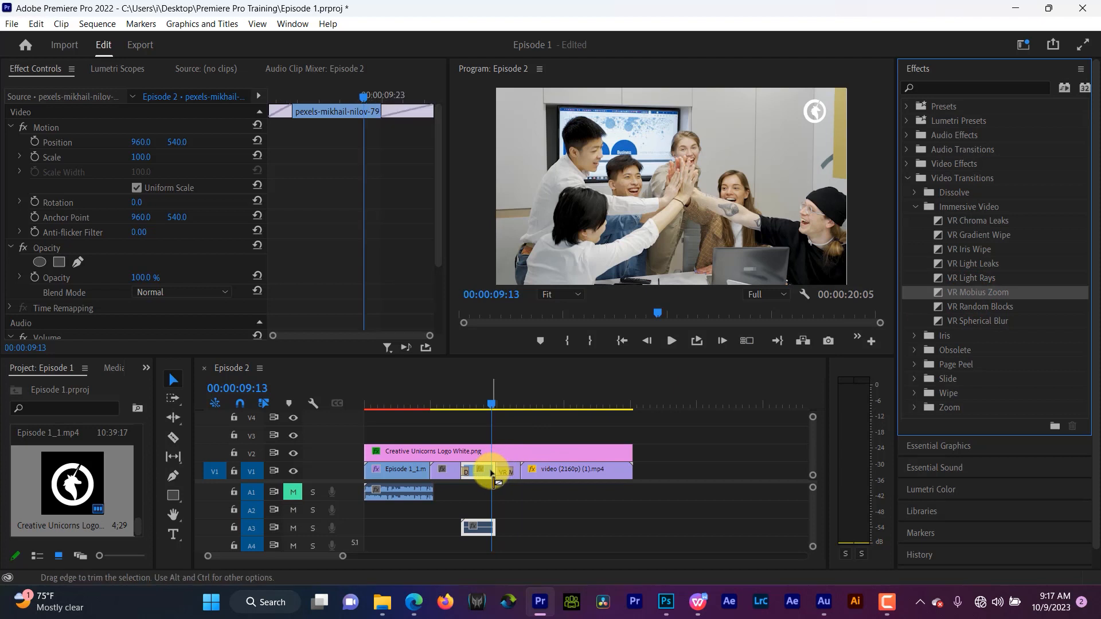
- Play back the VR Mobius Zoom transition between the third and fourth clips
key("space")
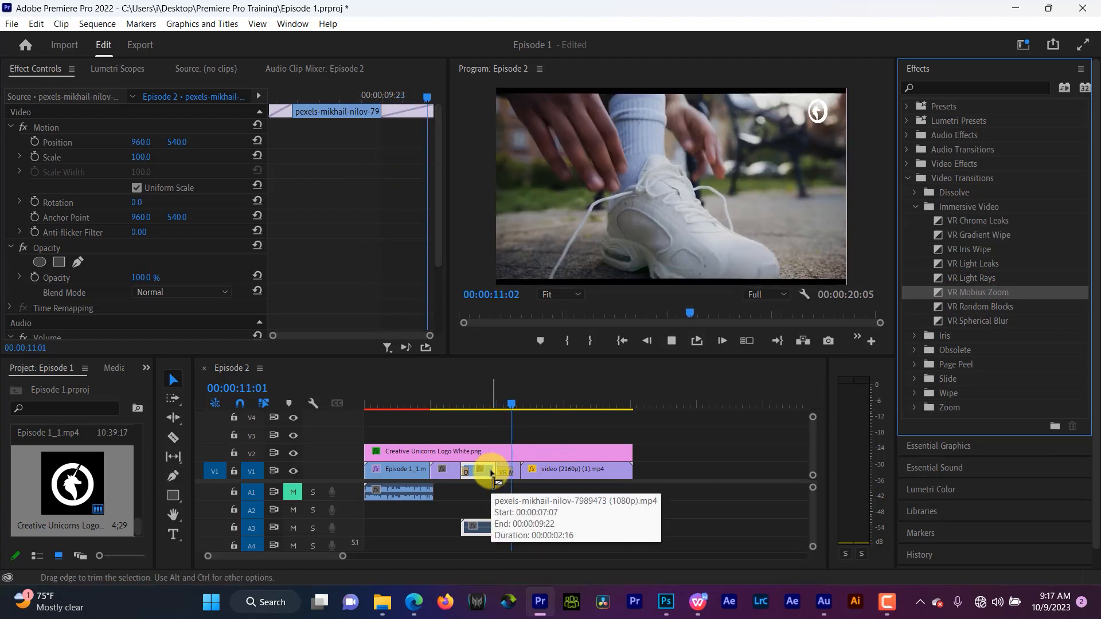
key("space")
left_click(492, 394)
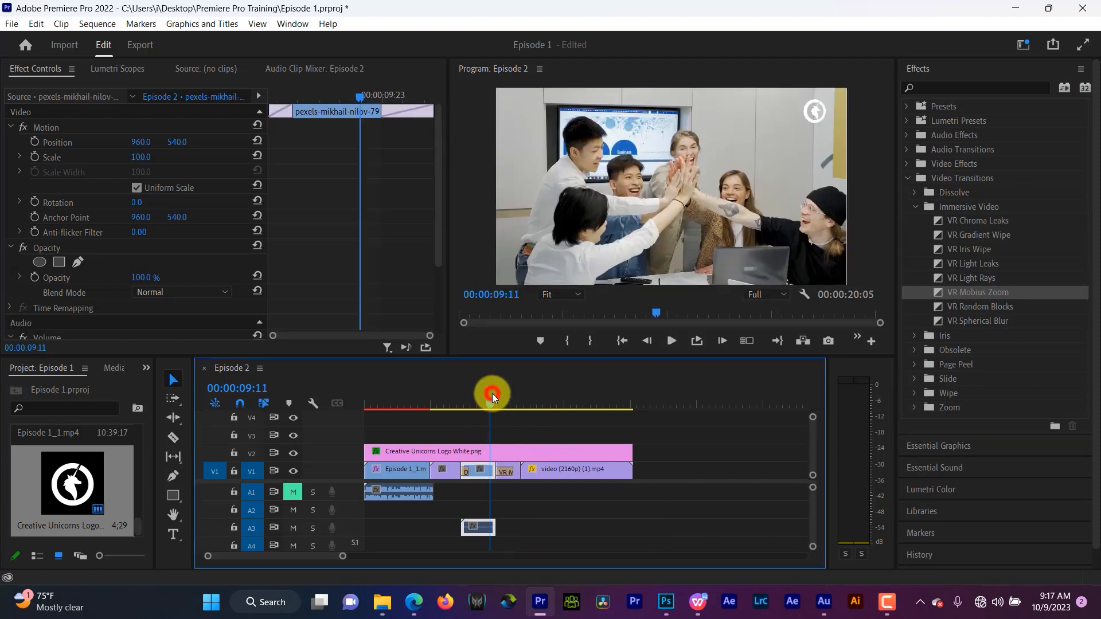
key("space")
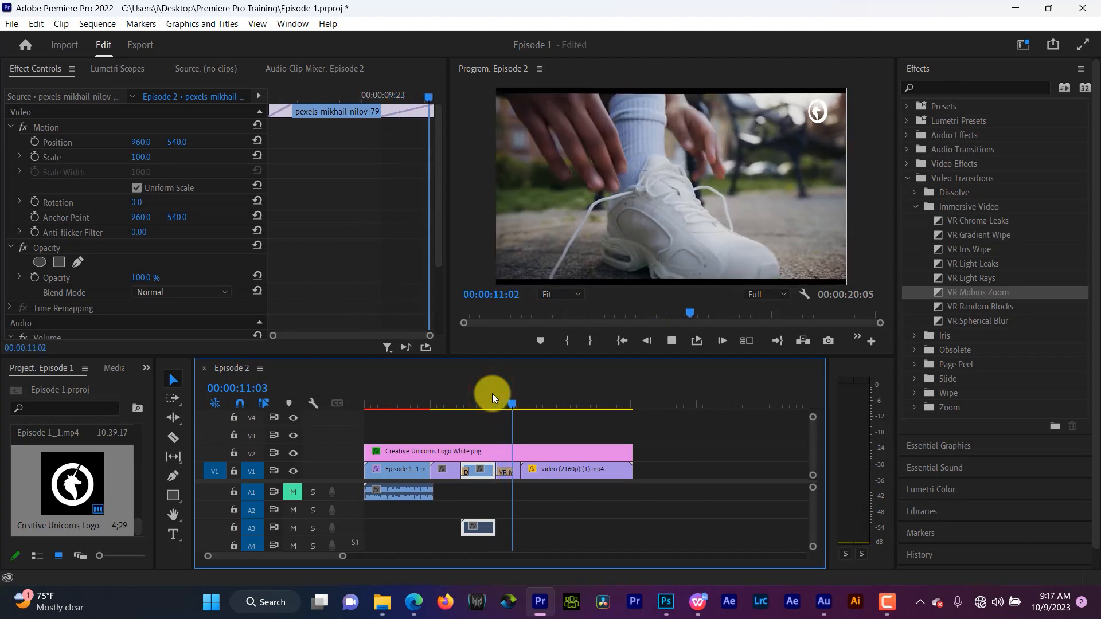
key("space")
- Select the VR Mobius Zoom transition to review its settings, then open the Crossfade audio transitions folder
left_click(504, 470)
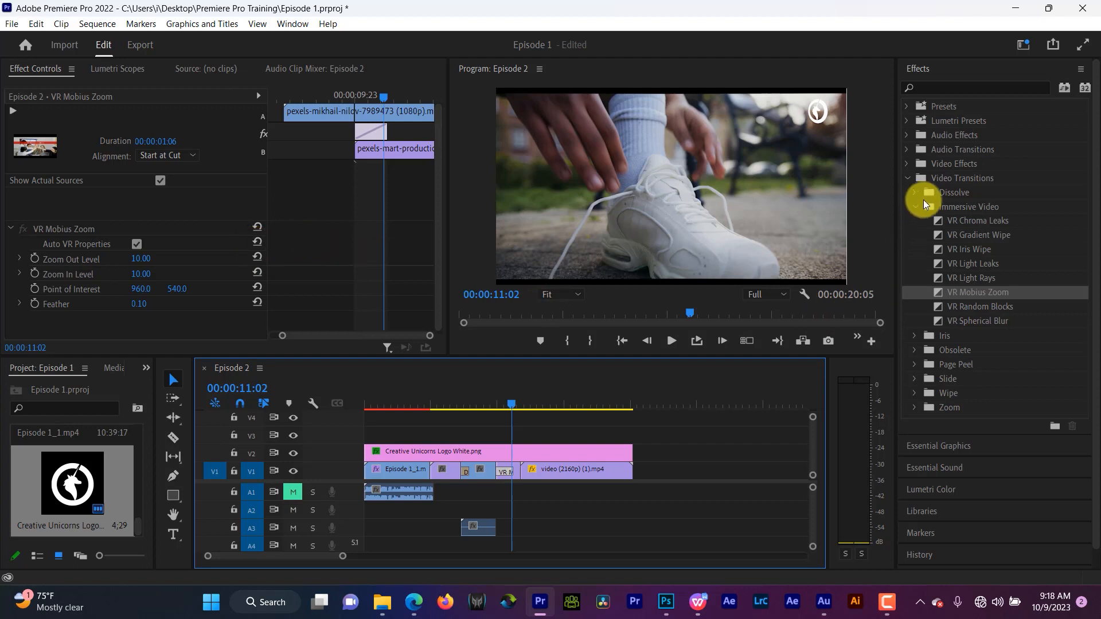
left_click(905, 178)
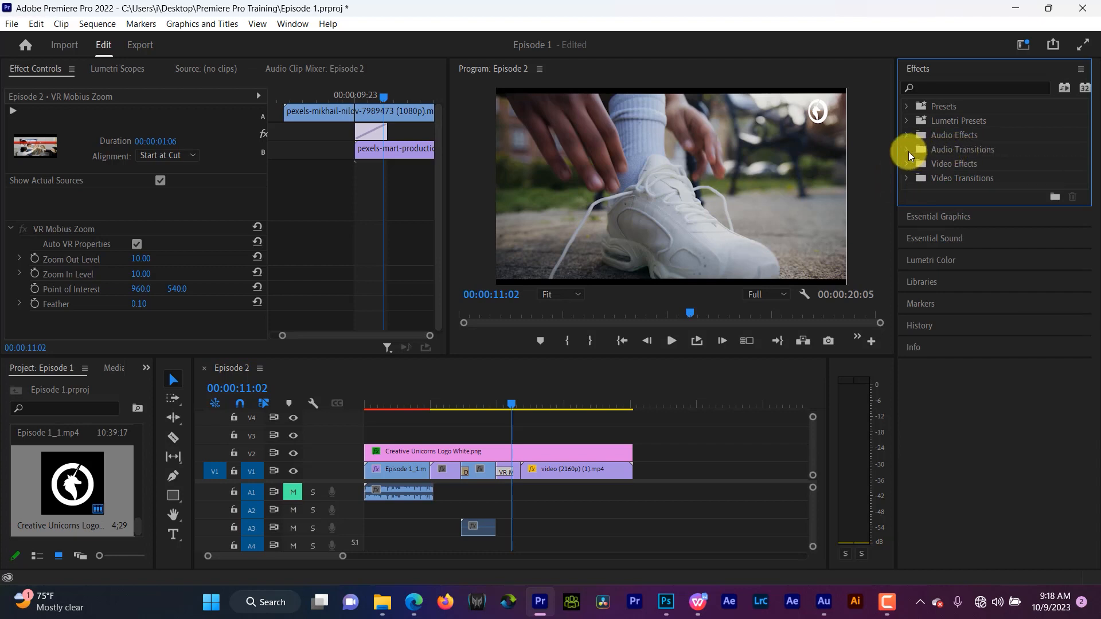
left_click(907, 150)
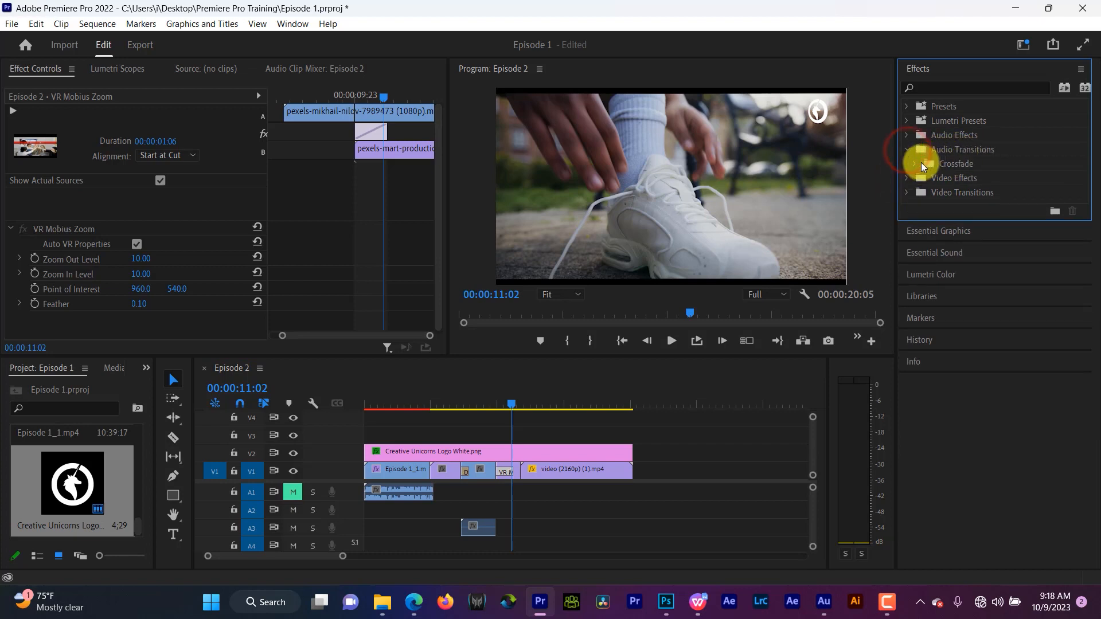
left_click(914, 163)
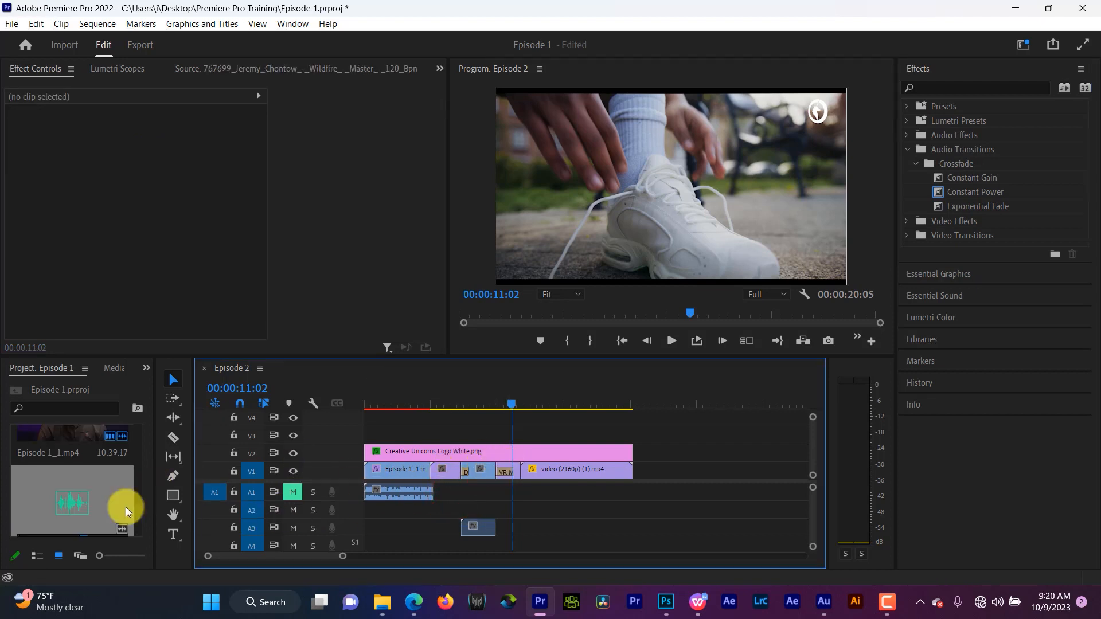
- Place the Wildfire music clip on audio track A1 right after the first clip and unmute track A1
left_click_drag(75, 507, 438, 493)
left_click(293, 491)
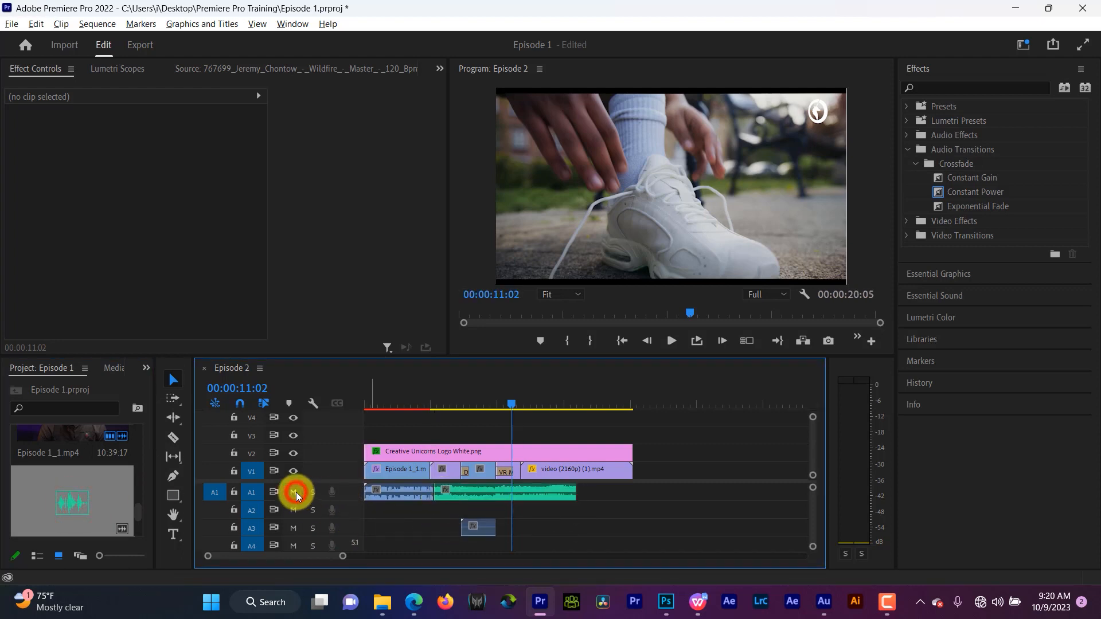
- Play back the sequence where the music clip begins after the first clip
left_click(425, 399)
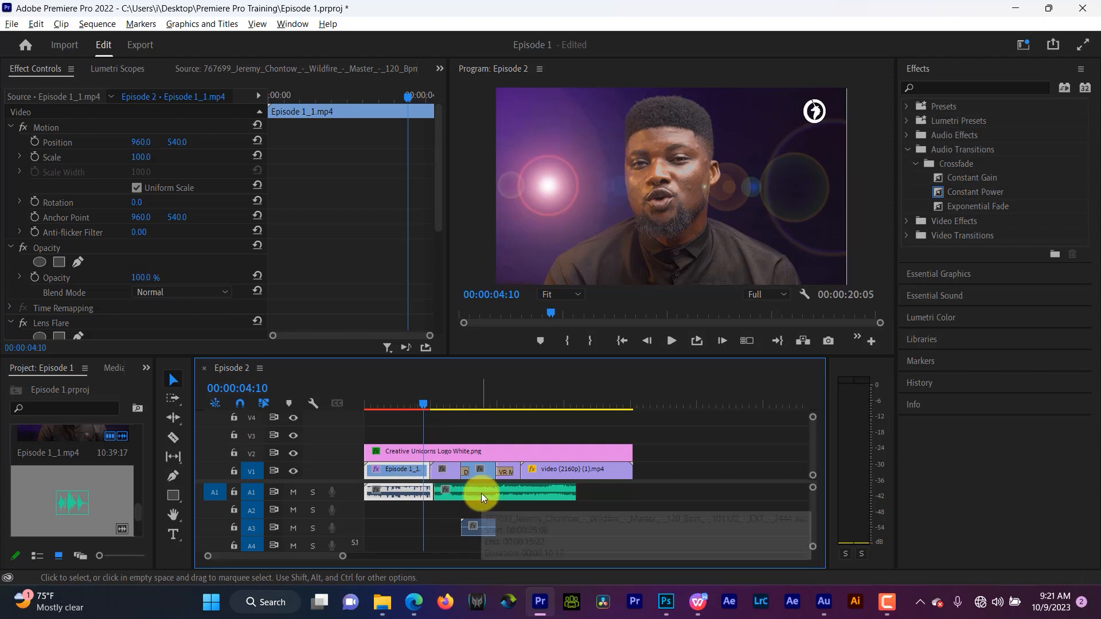
key("space")
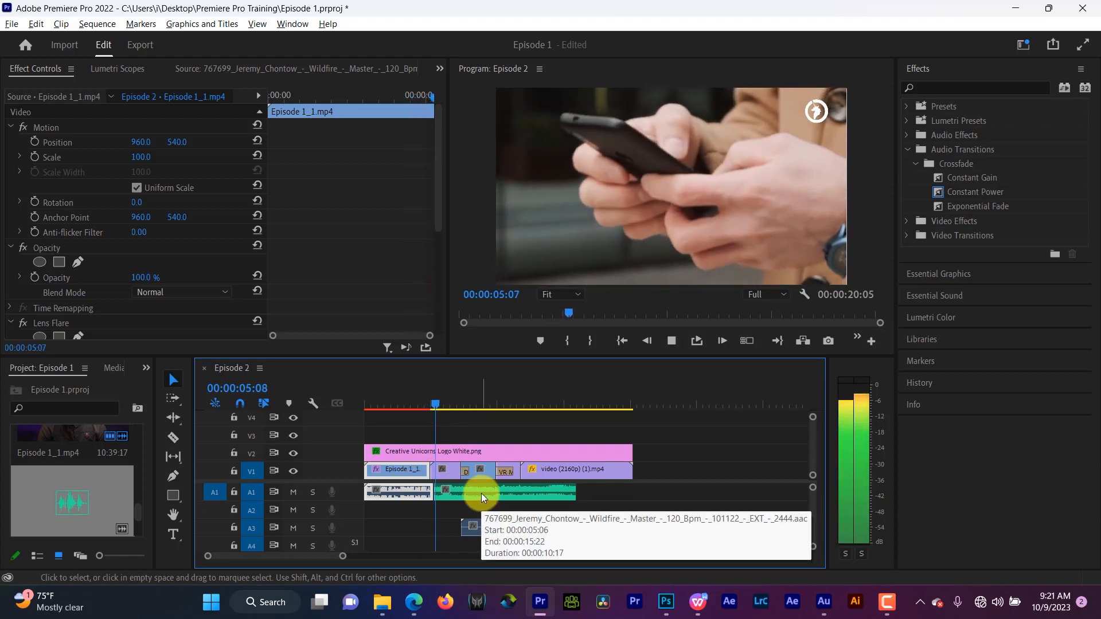
key("space")
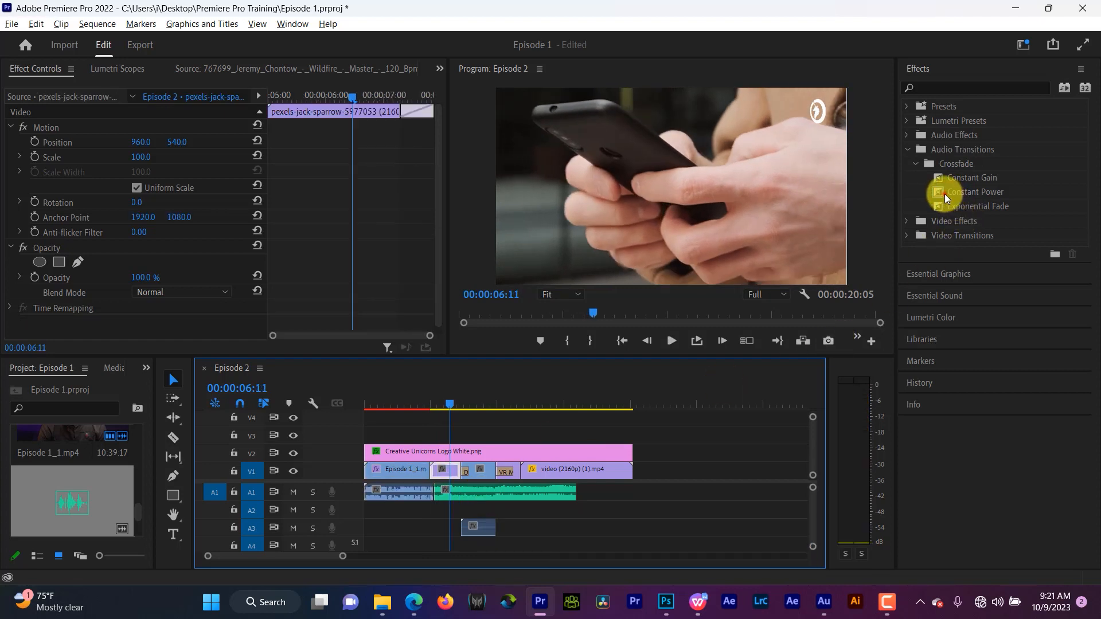
- Apply a Constant Power crossfade at the cut between the first clip's audio and the music clip, and play it
left_click_drag(950, 198, 436, 495)
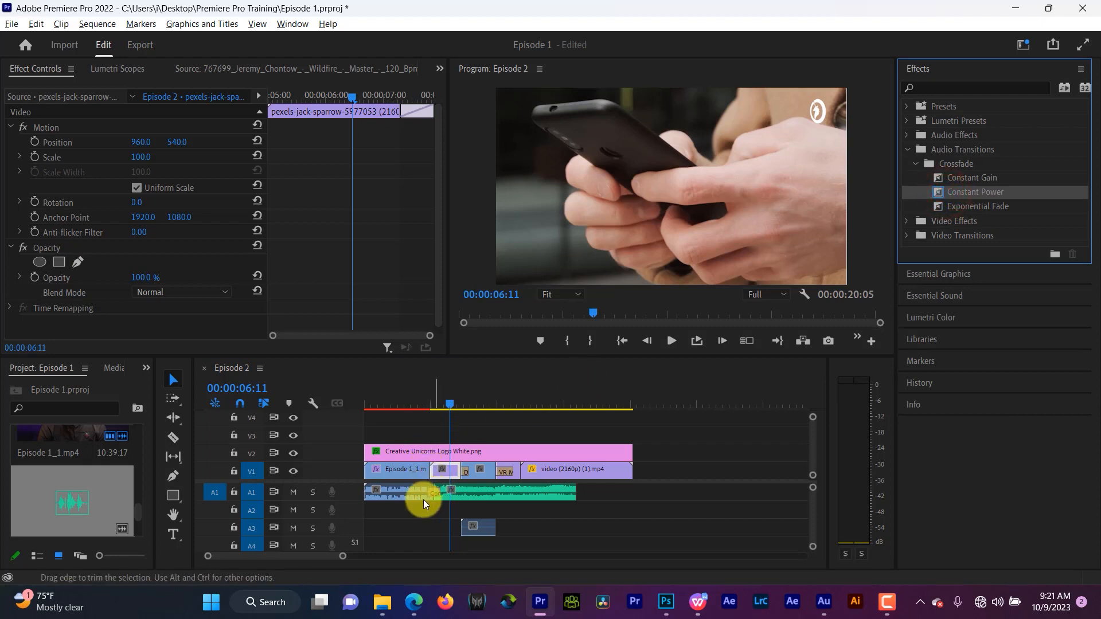
left_click(420, 404)
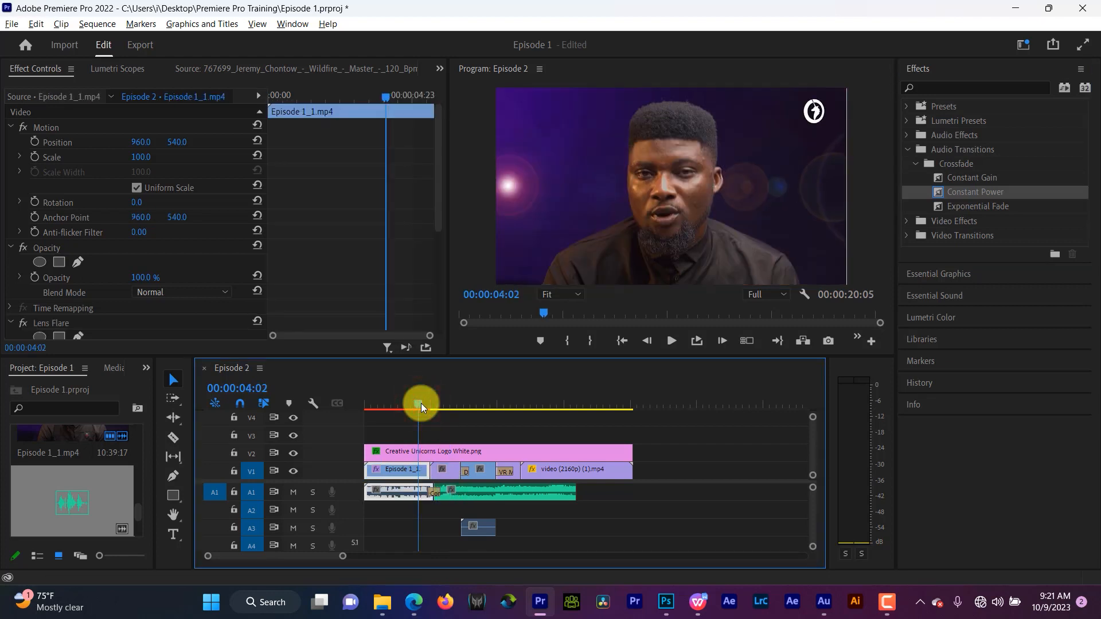
key("space")
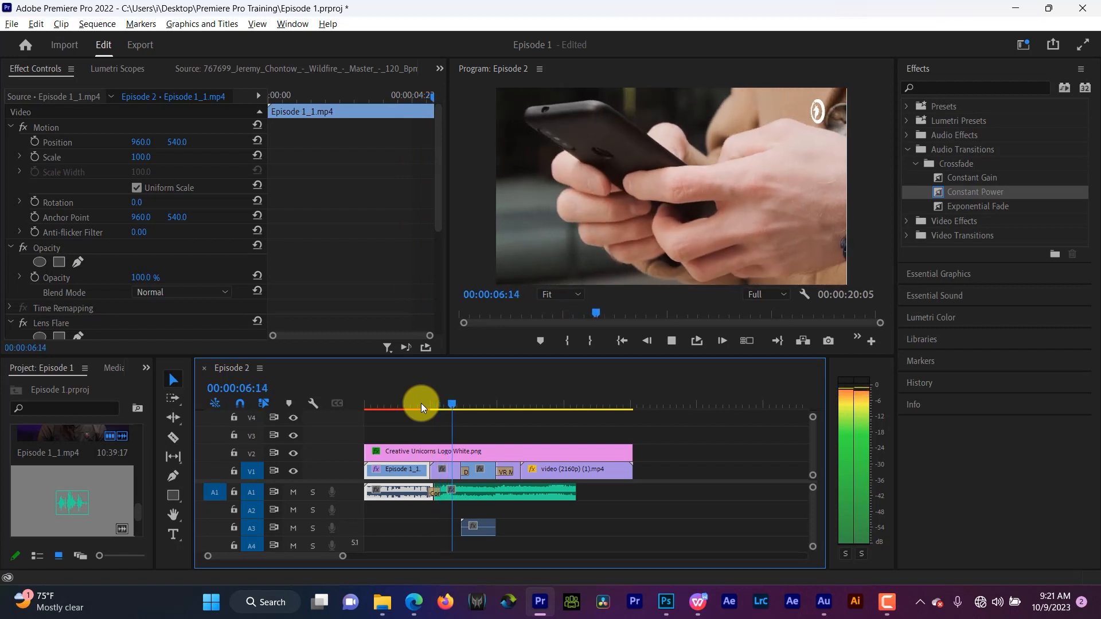
key("space")
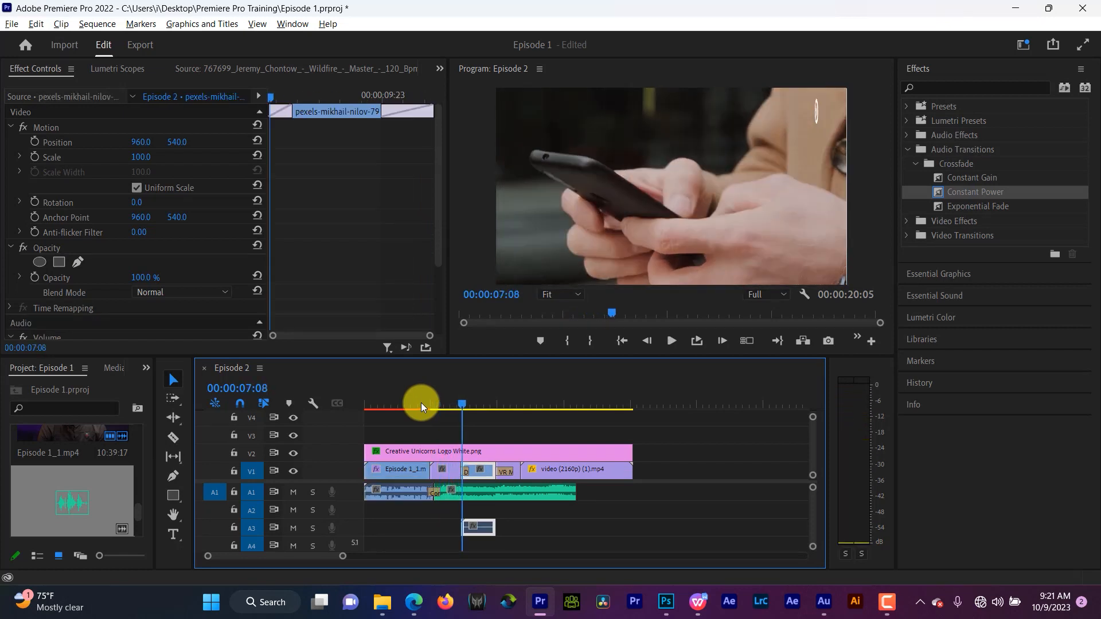
- Lengthen the Constant Power crossfade to 00:00:04:01 by extending its edges in the transition's settings
left_click(435, 492)
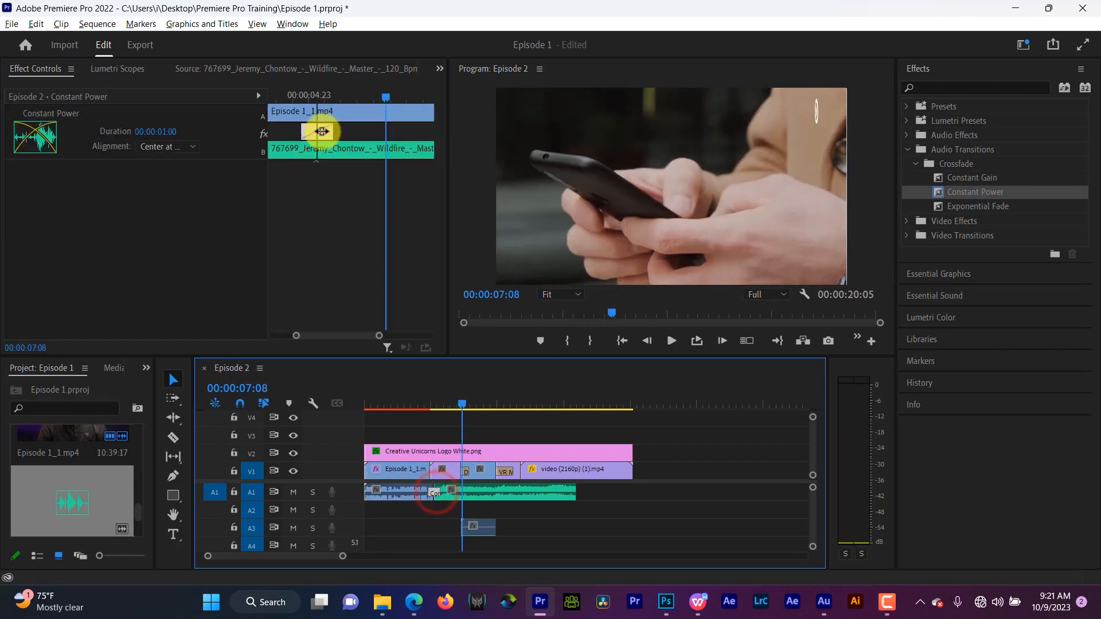
left_click_drag(332, 133, 401, 137)
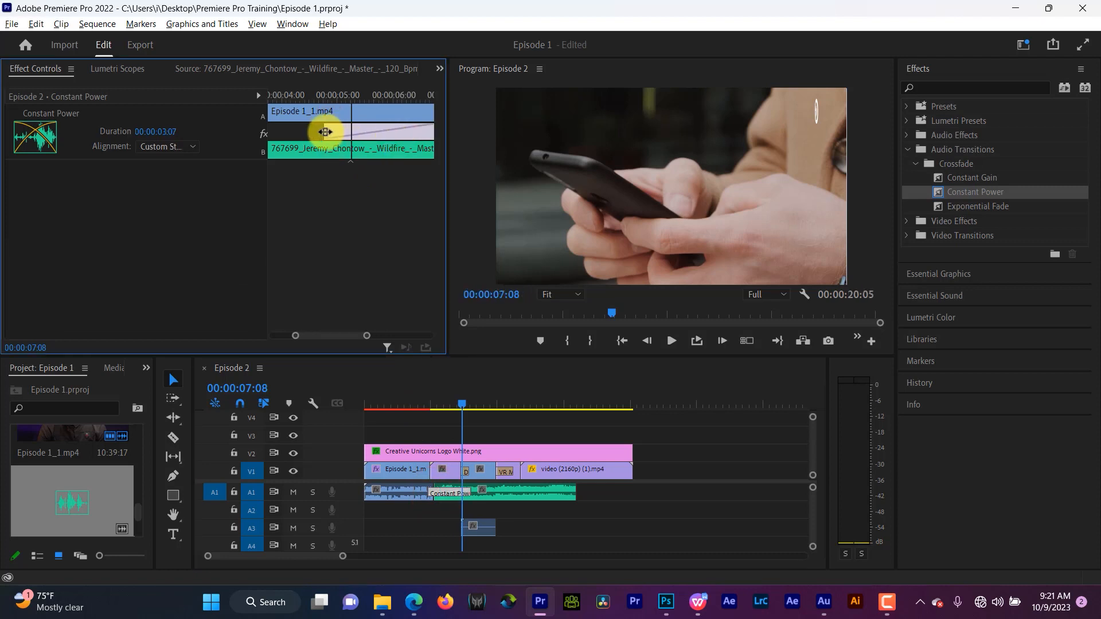
left_click_drag(325, 132, 280, 131)
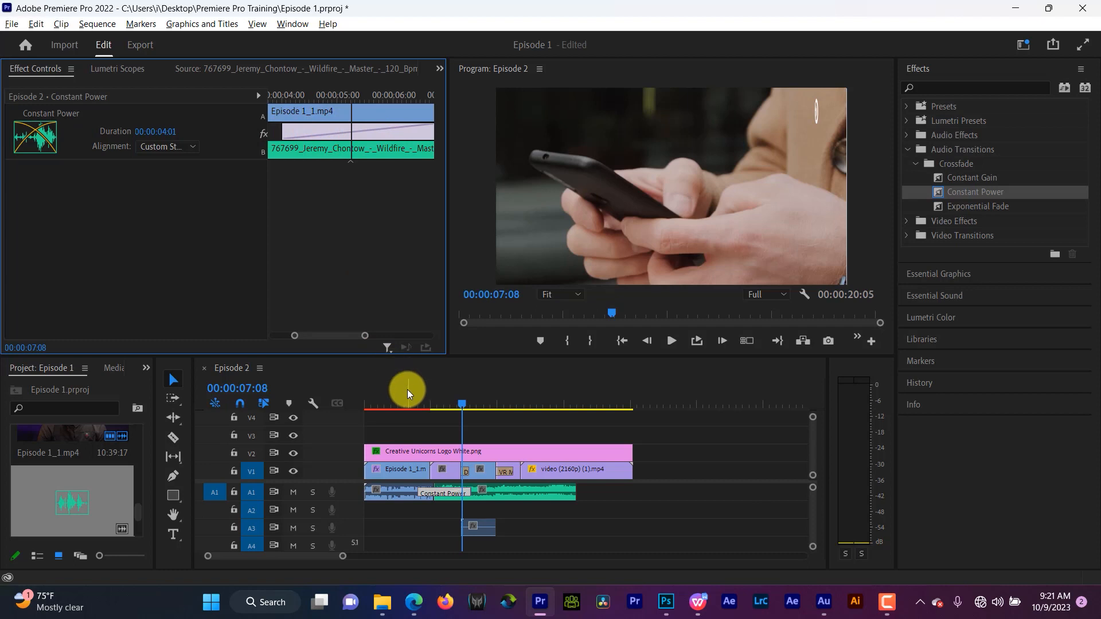
- Play back the lengthened Constant Power crossfade
left_click(407, 390)
key("space")
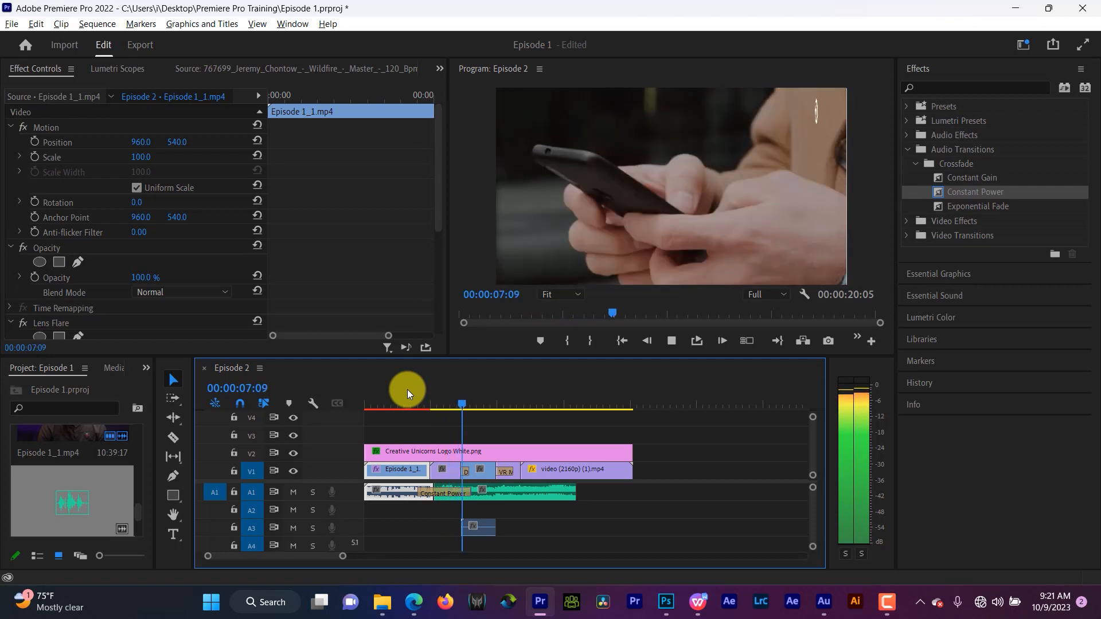
key("space")
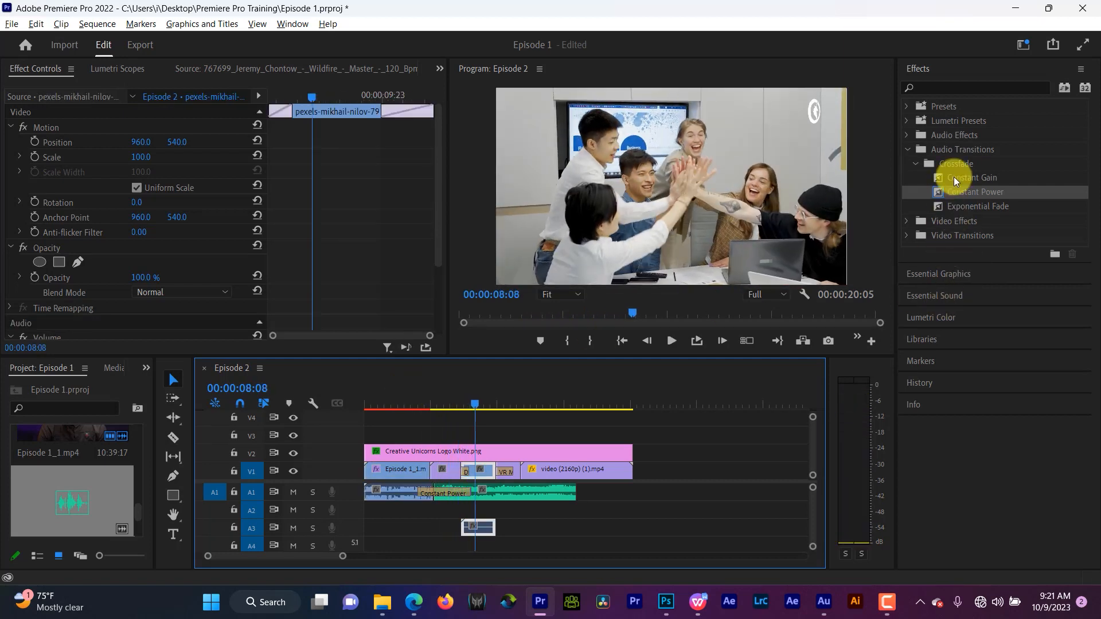
- Browse the audio effects, Lumetri presets and presets folders among the available effects
left_click(909, 153)
left_click(907, 135)
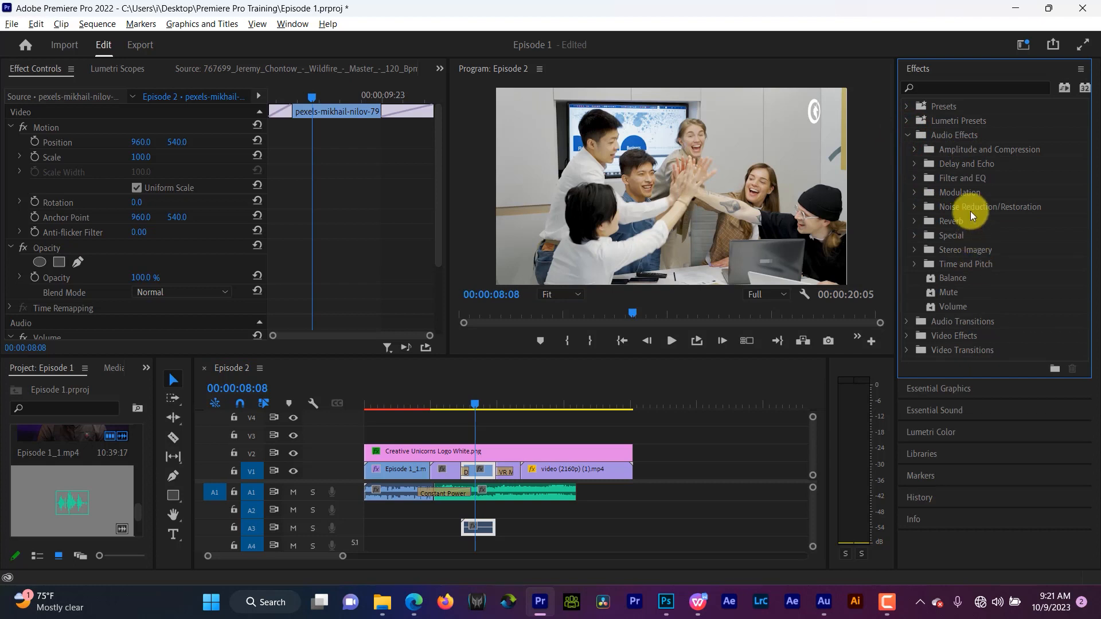
left_click(909, 119)
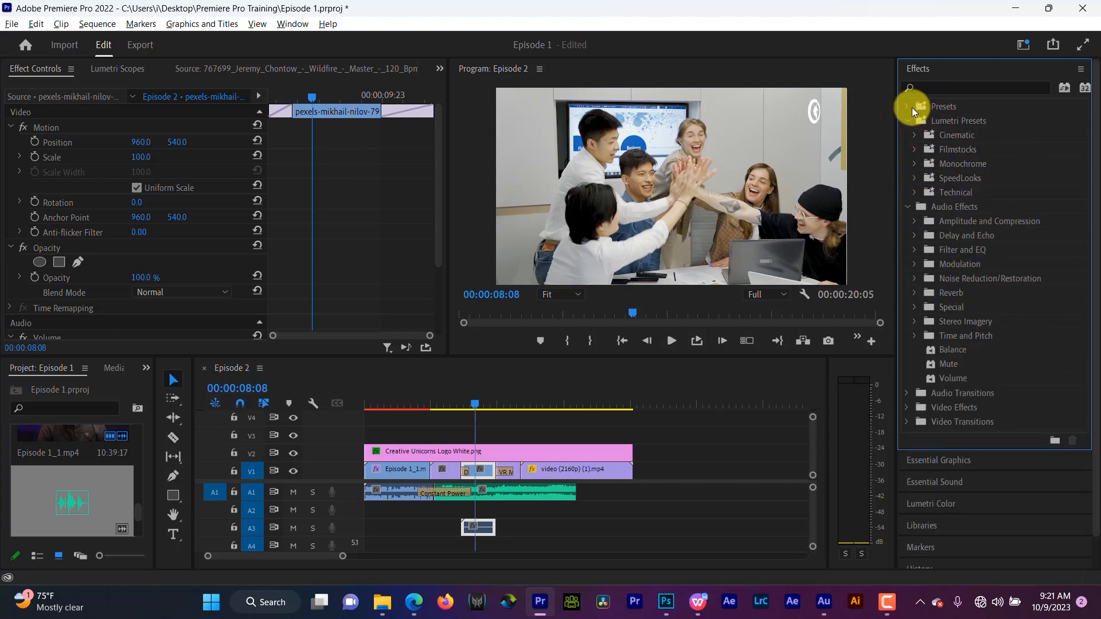
left_click(907, 108)
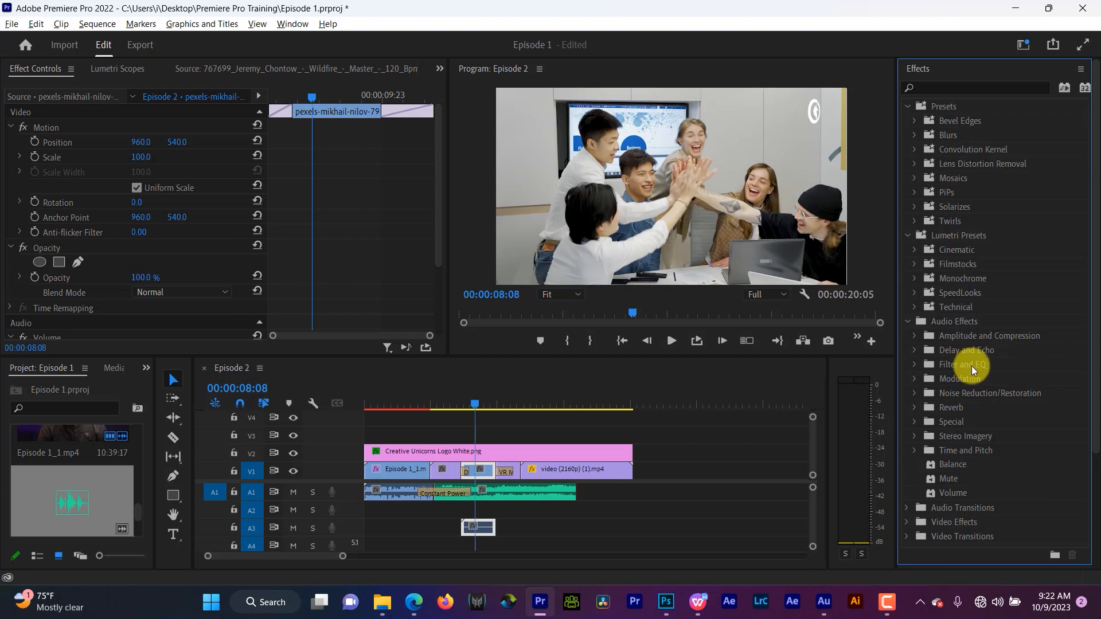
left_click(908, 107)
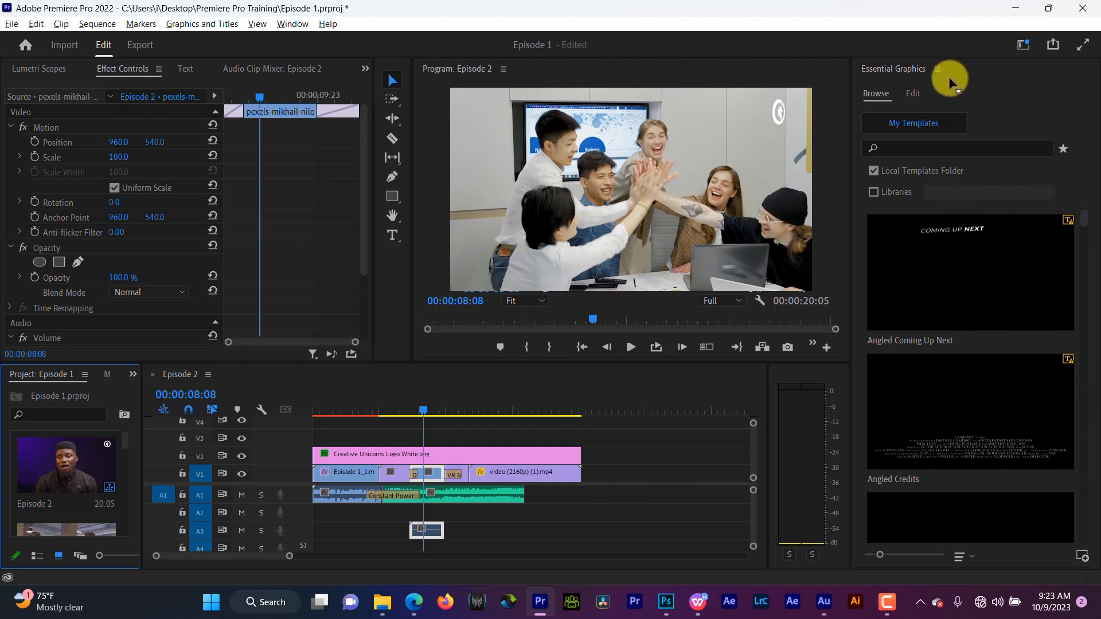
- Browse the Essential Graphics templates and look at the new layer options in the Edit view
scroll(1089, 232, "down", 5)
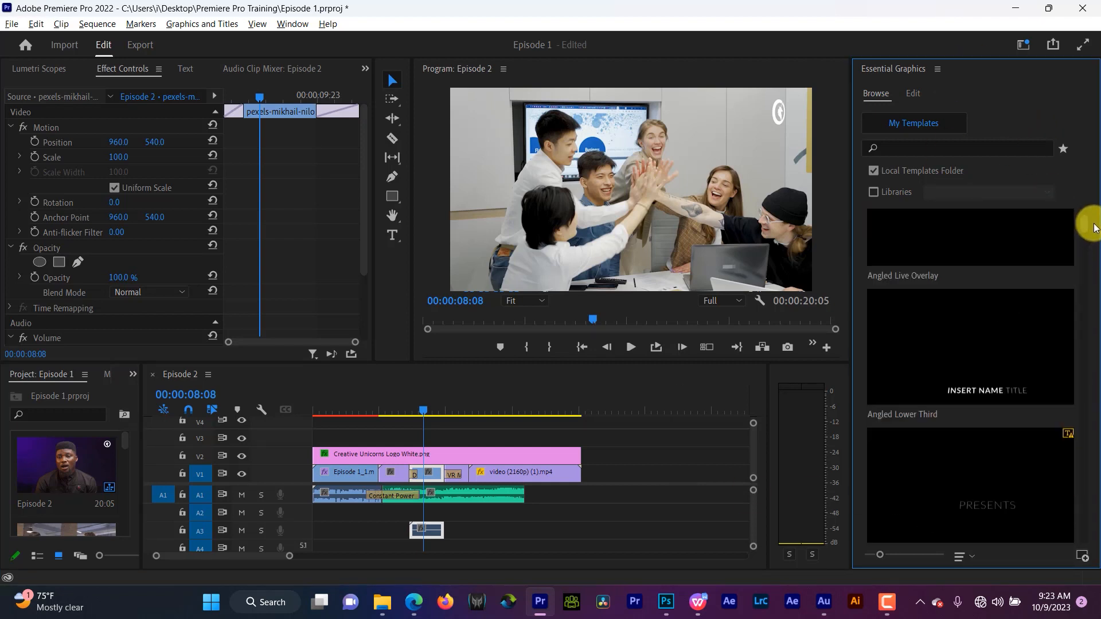
left_click_drag(1093, 228, 1088, 218)
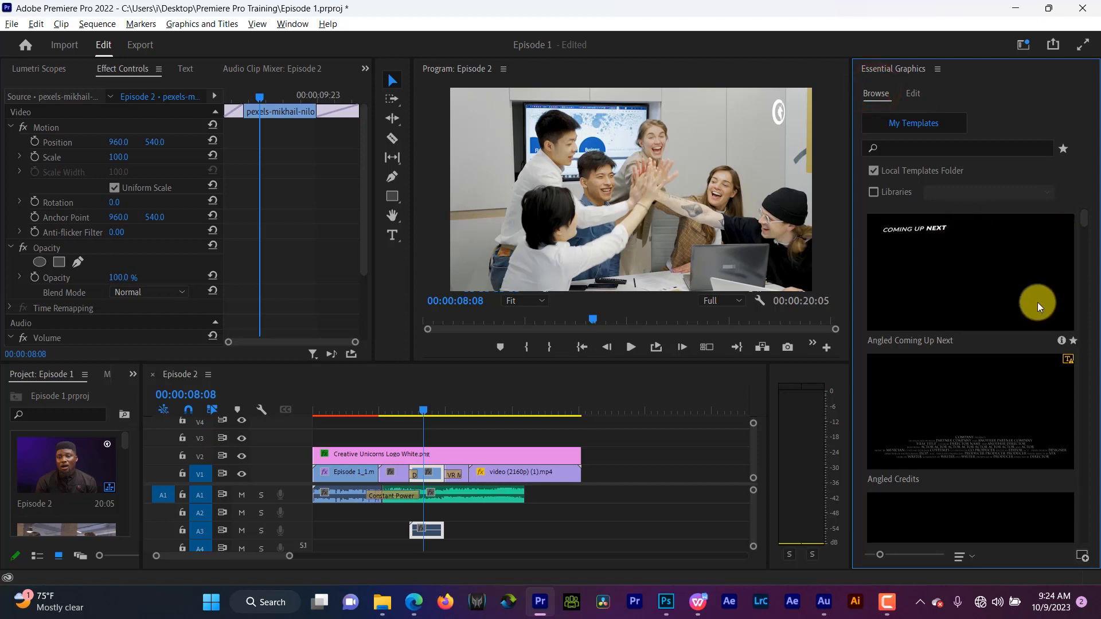
left_click(917, 94)
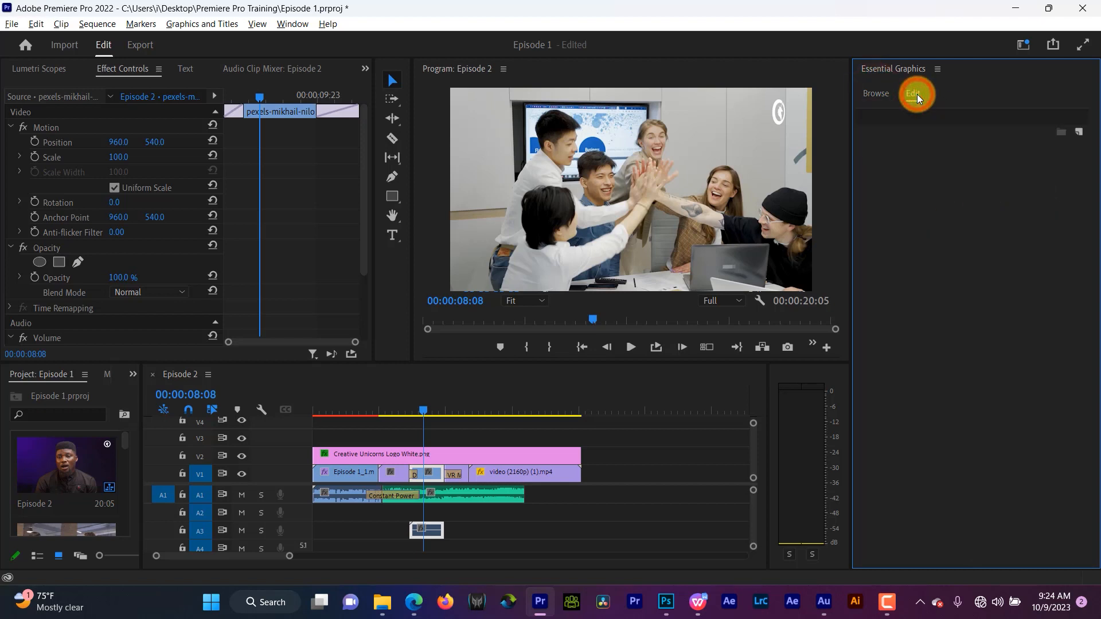
left_click(1079, 133)
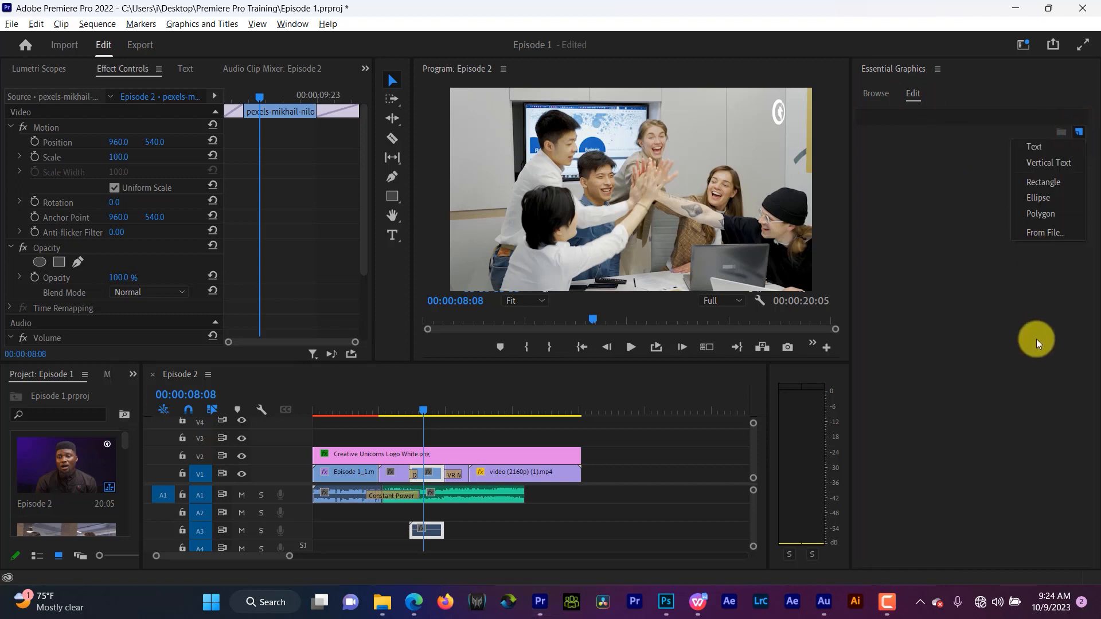
left_click(1061, 303)
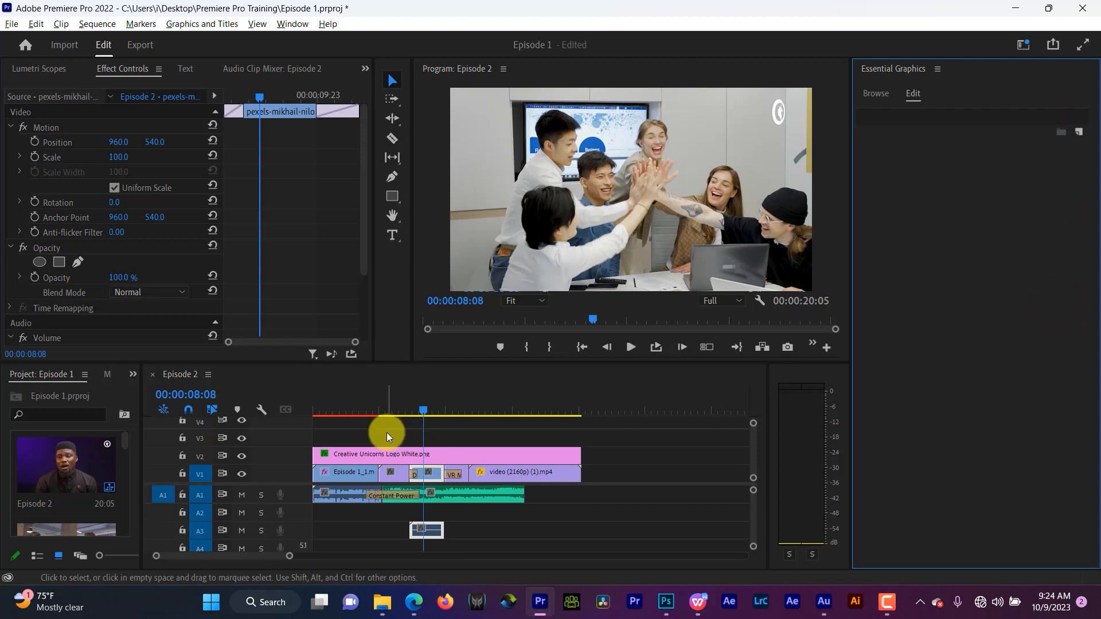
- Play back the audio crossfade between the first clip and the music several times from different points
left_click_drag(425, 409, 396, 417)
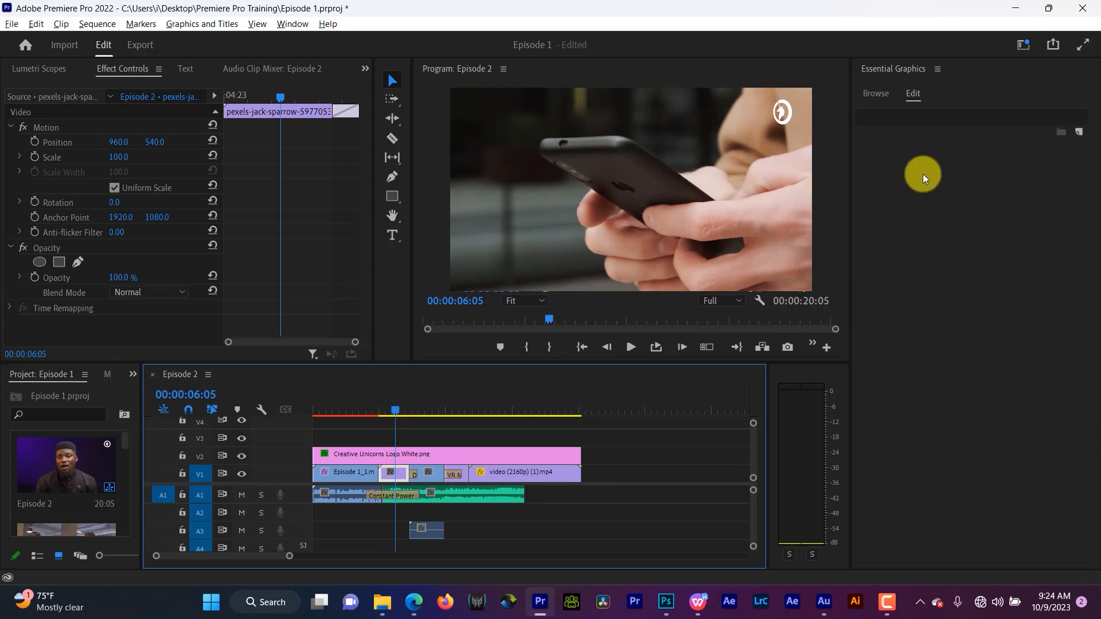
left_click(369, 405)
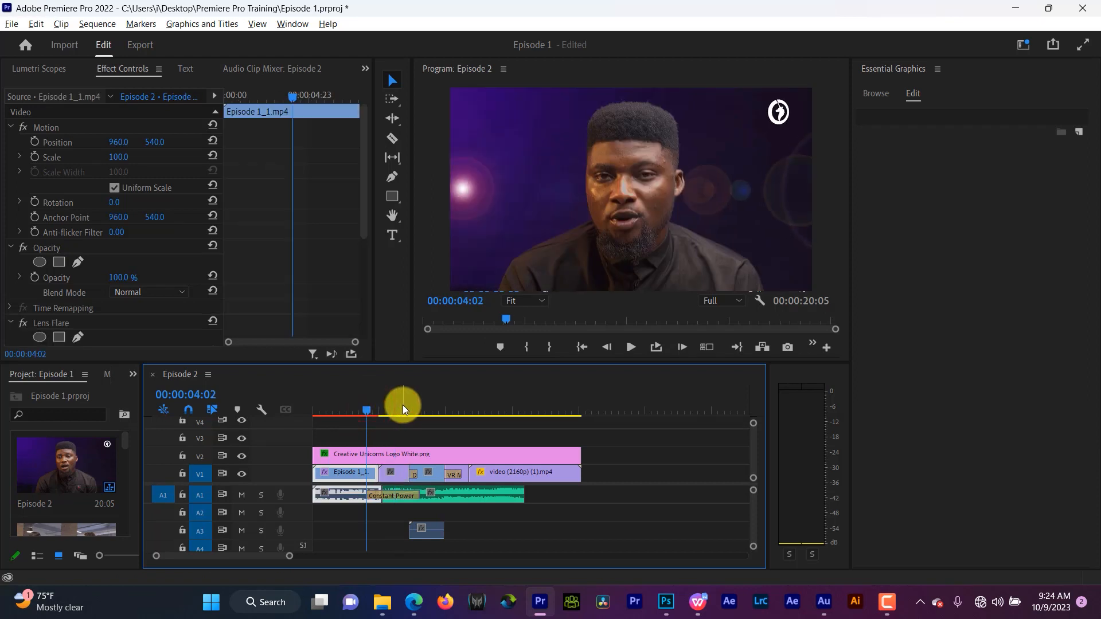
left_click_drag(356, 403, 334, 407)
key("space")
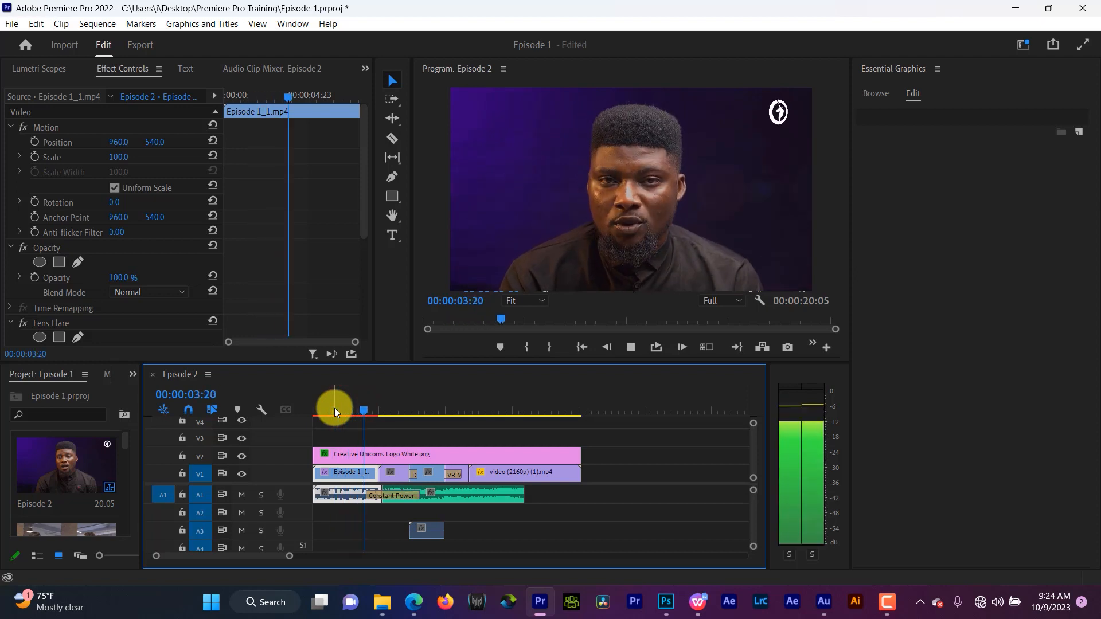
key("space")
key("space")
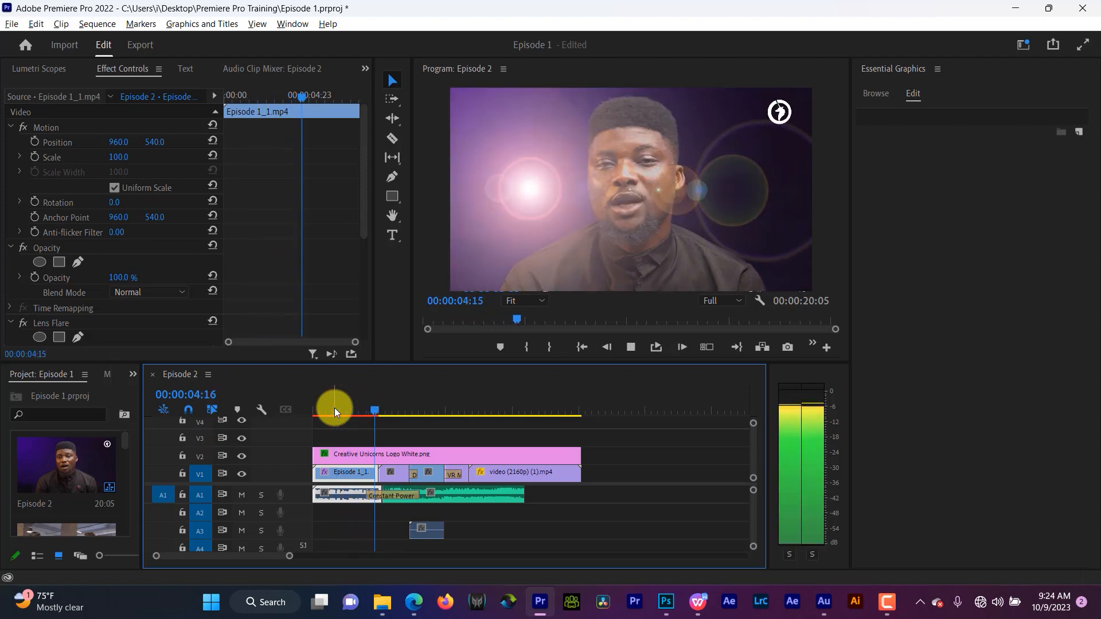
key("space")
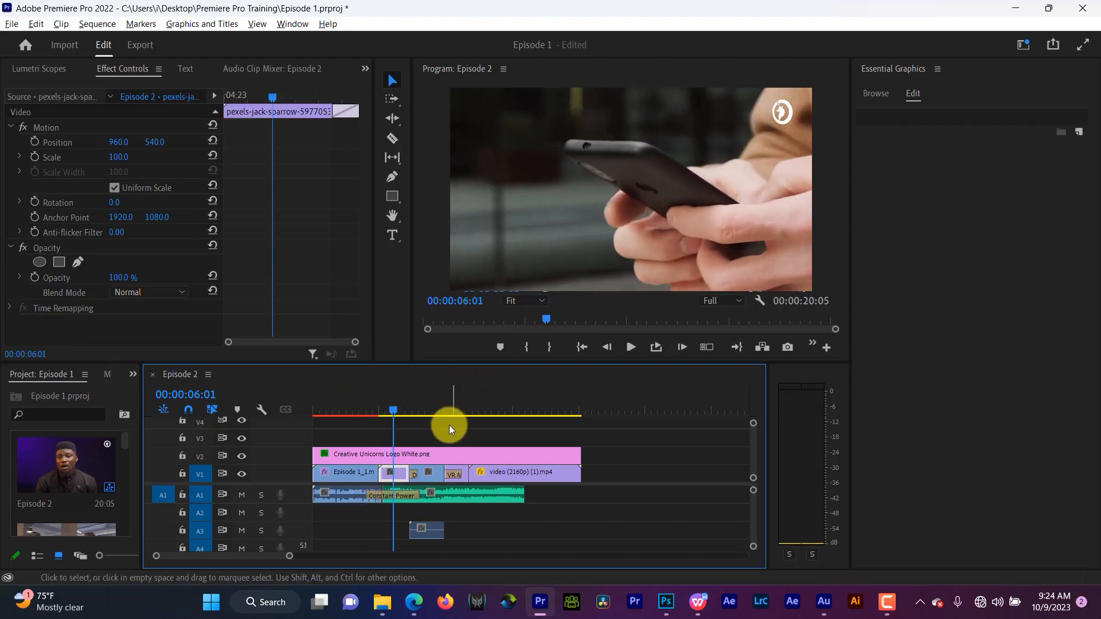
left_click(381, 409)
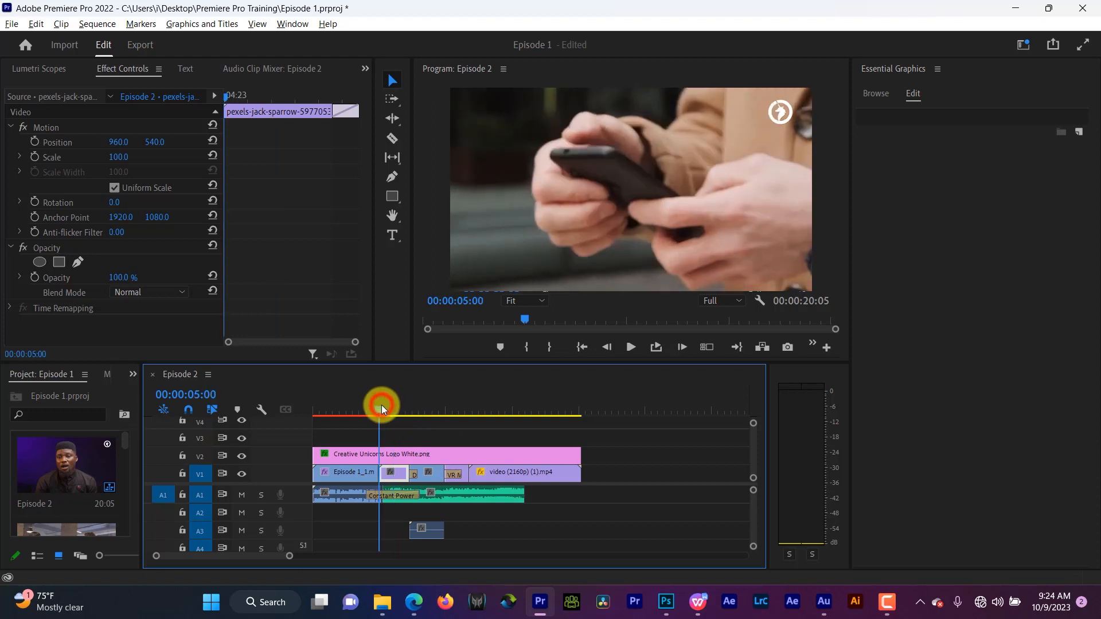
key("space")
key("space")
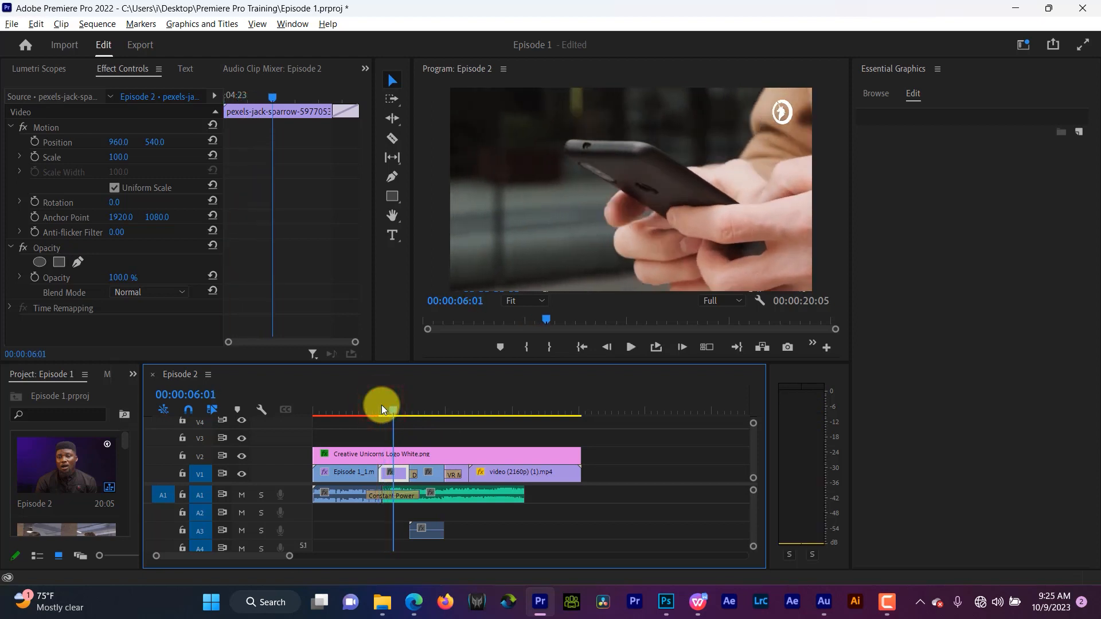
left_click_drag(376, 406, 361, 407)
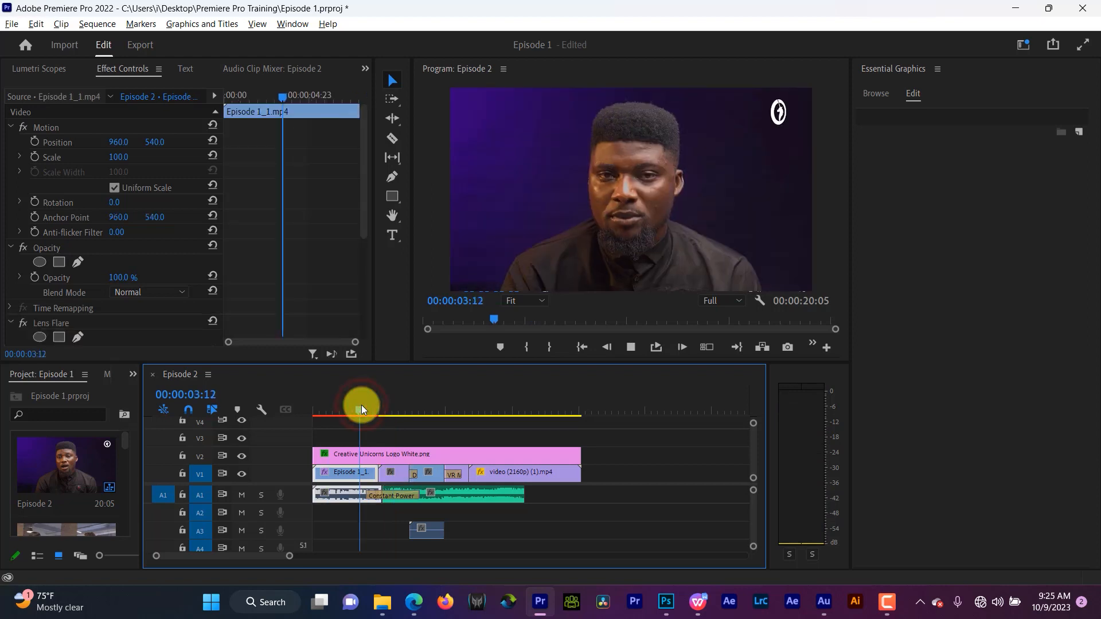
key("space")
key("space")
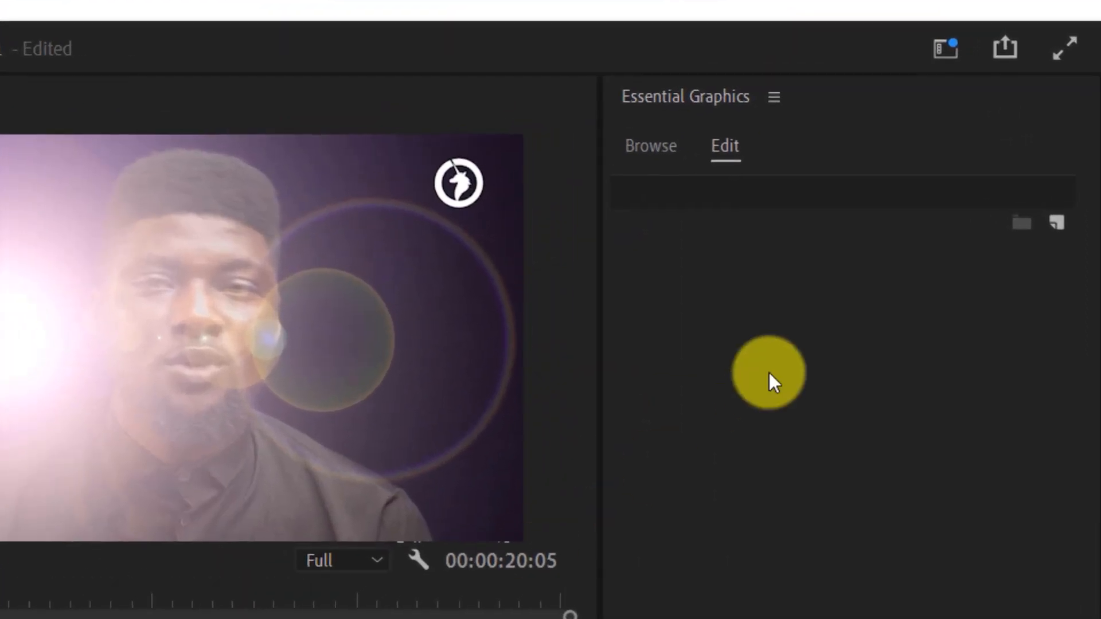
- Add a new text layer in Essential Graphics and move it slightly to the left in the frame
left_click(717, 143)
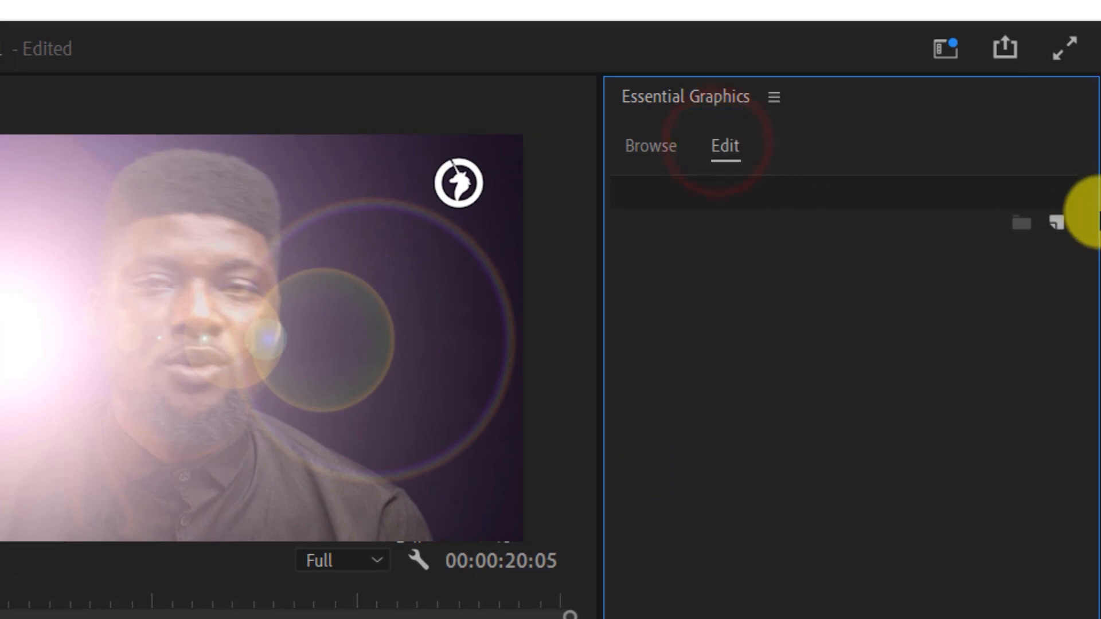
left_click(1054, 222)
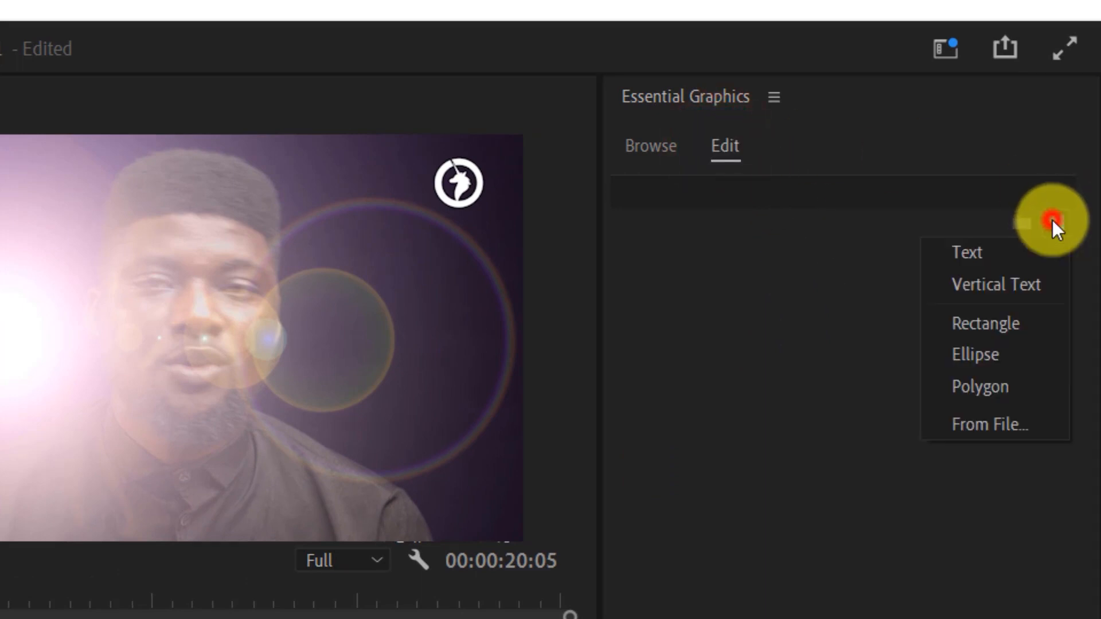
left_click(1006, 252)
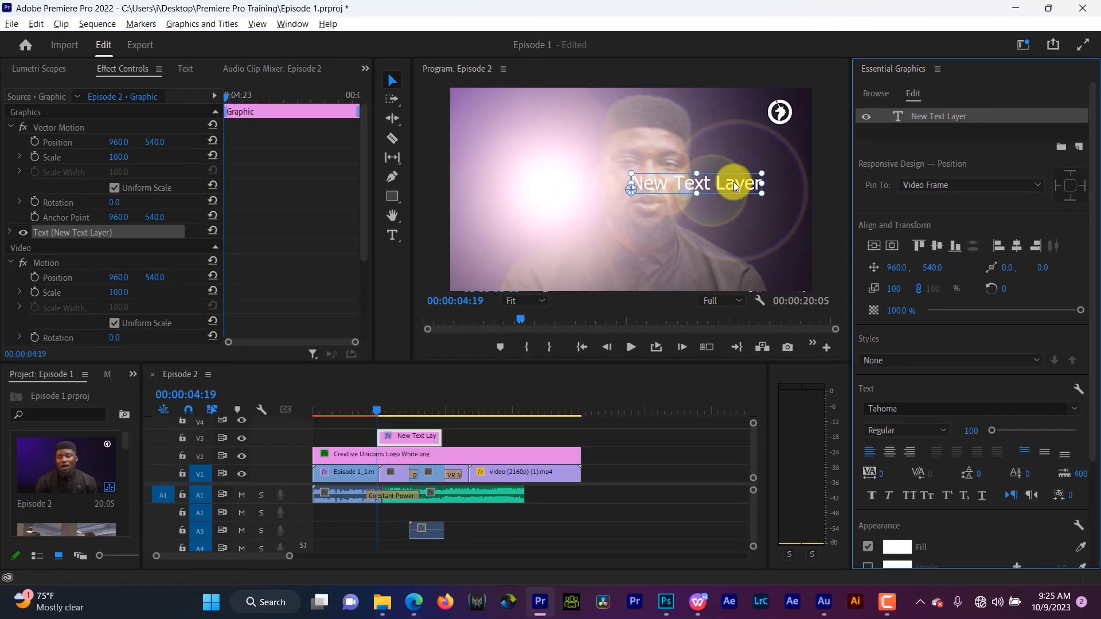
left_click_drag(734, 183, 665, 187)
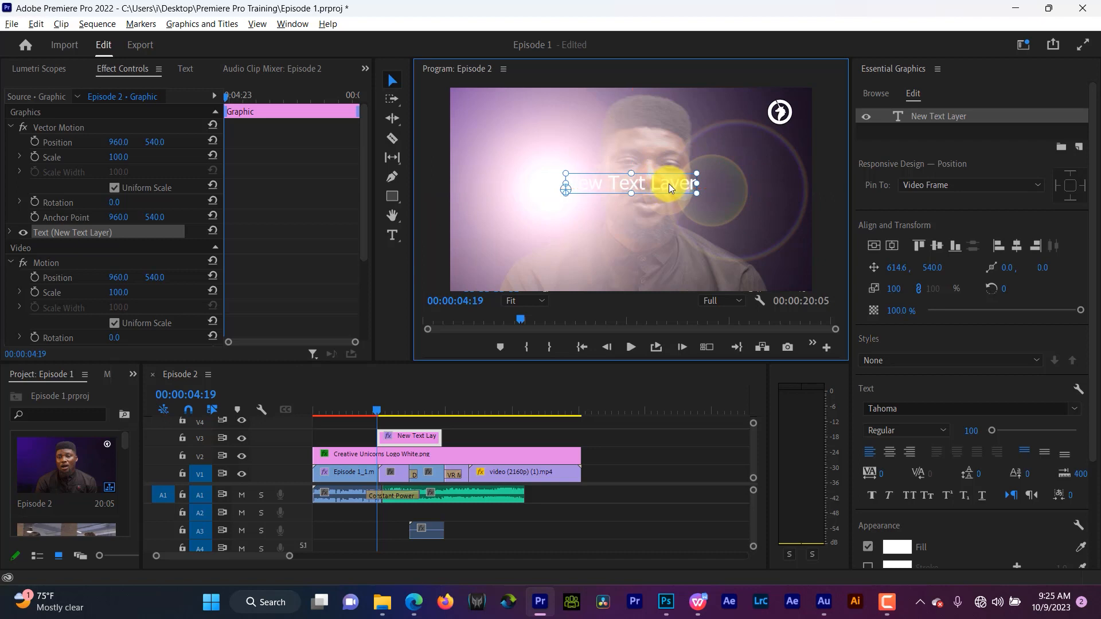
- Replace the placeholder text with Creative Unicorns
double_click(668, 183)
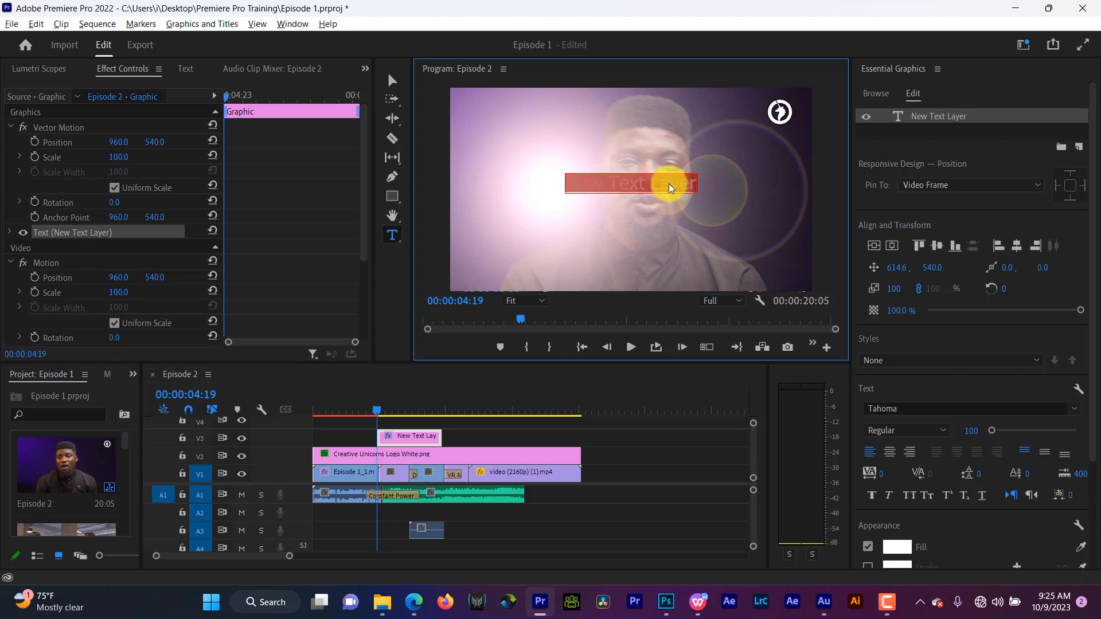
type("Creativ")
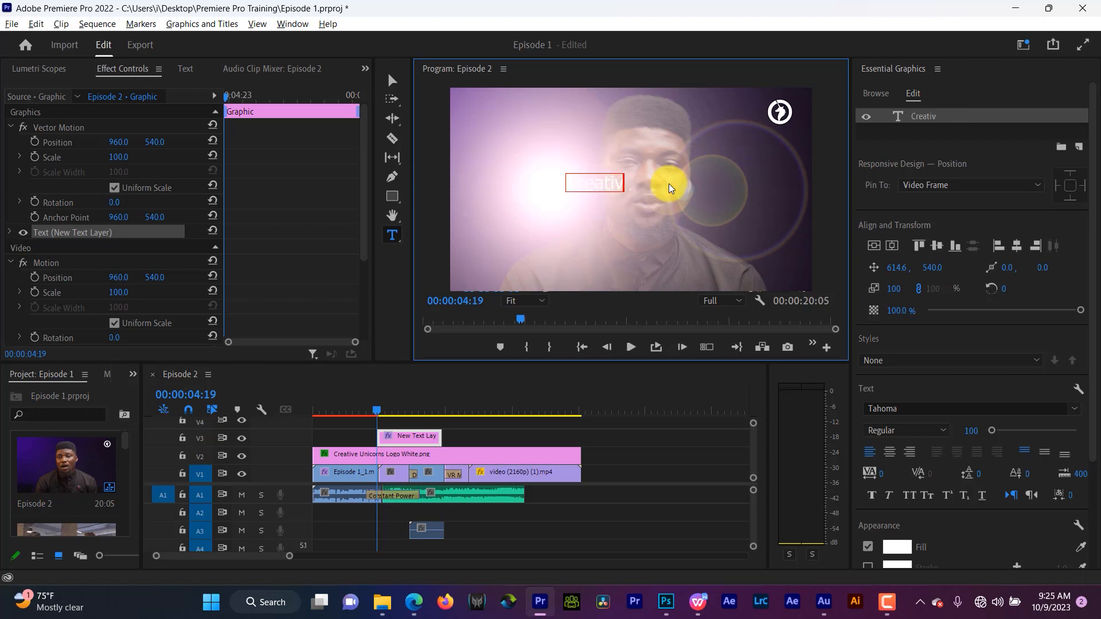
type("e Unicorns")
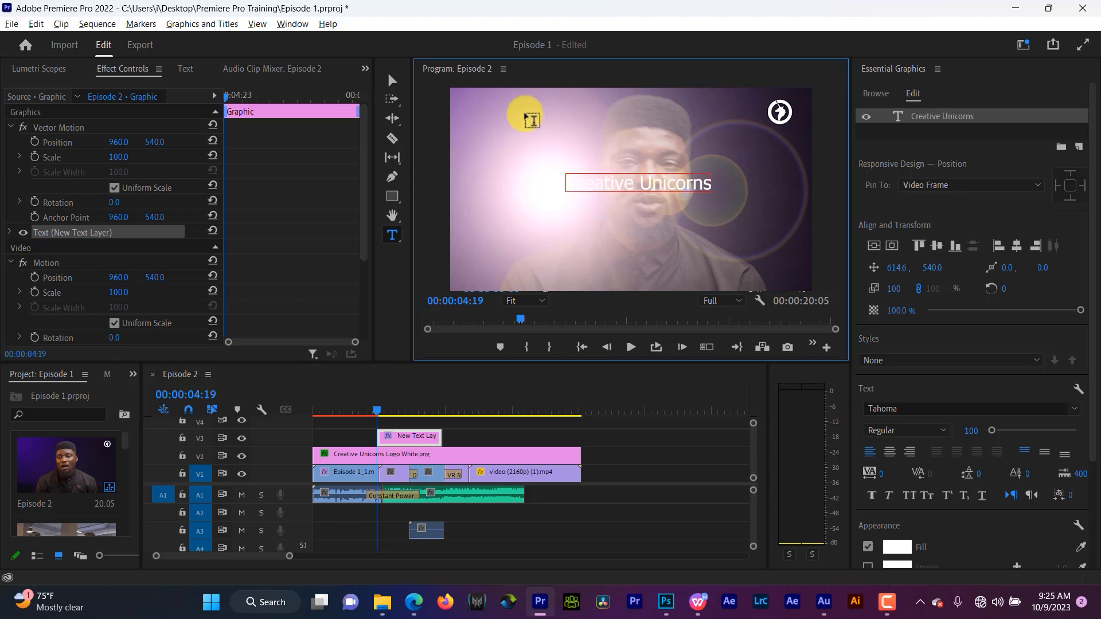
left_click(393, 82)
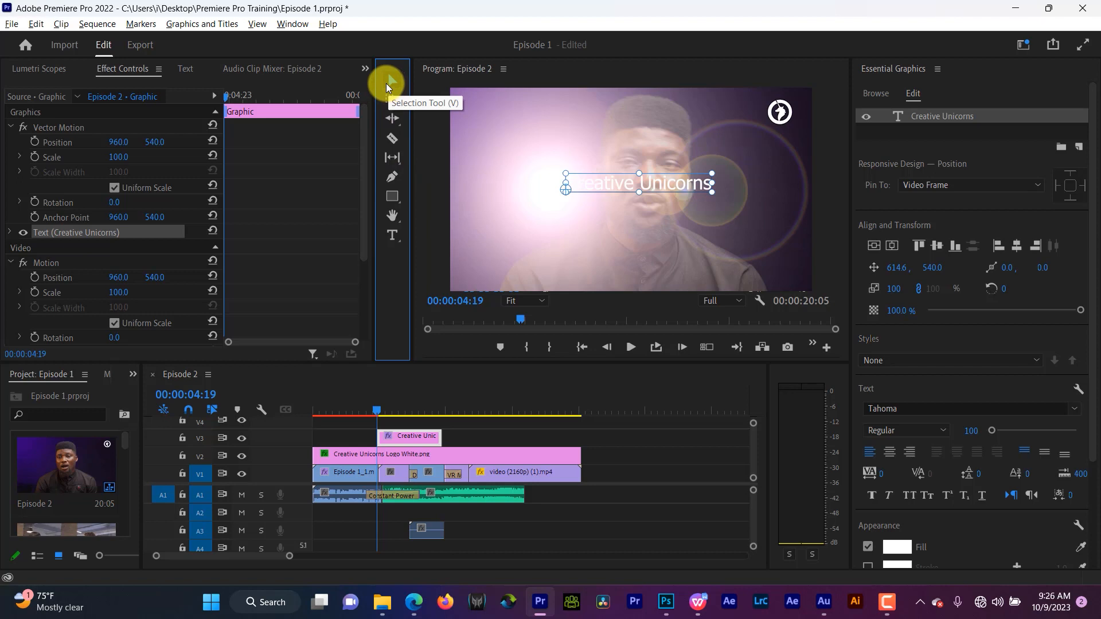
left_click(393, 235)
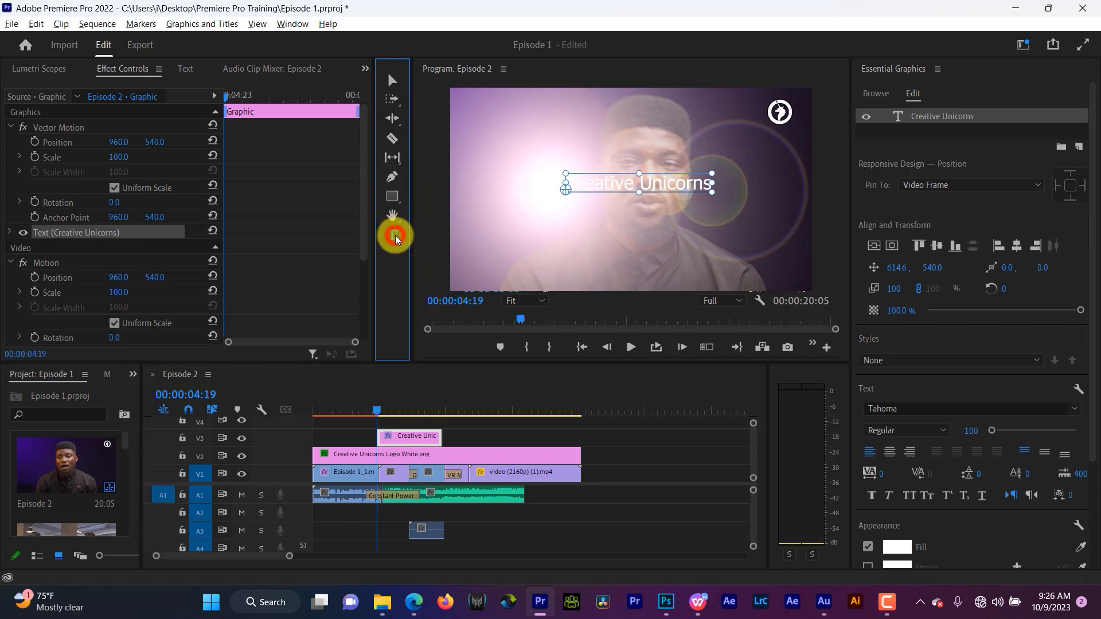
left_click(637, 180)
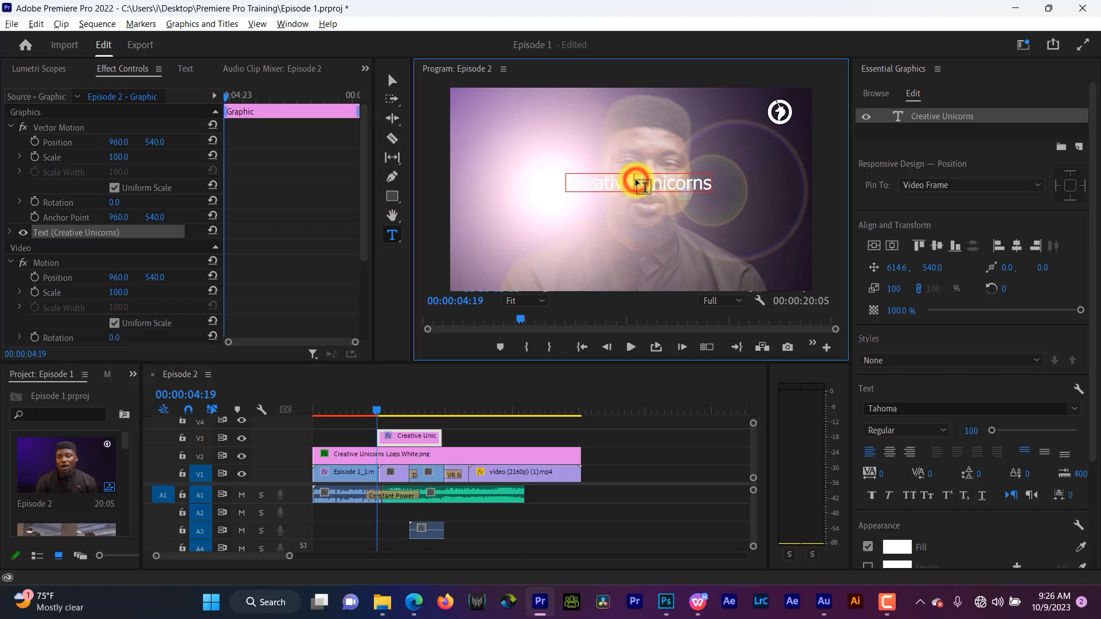
left_click(608, 186)
left_click(596, 186)
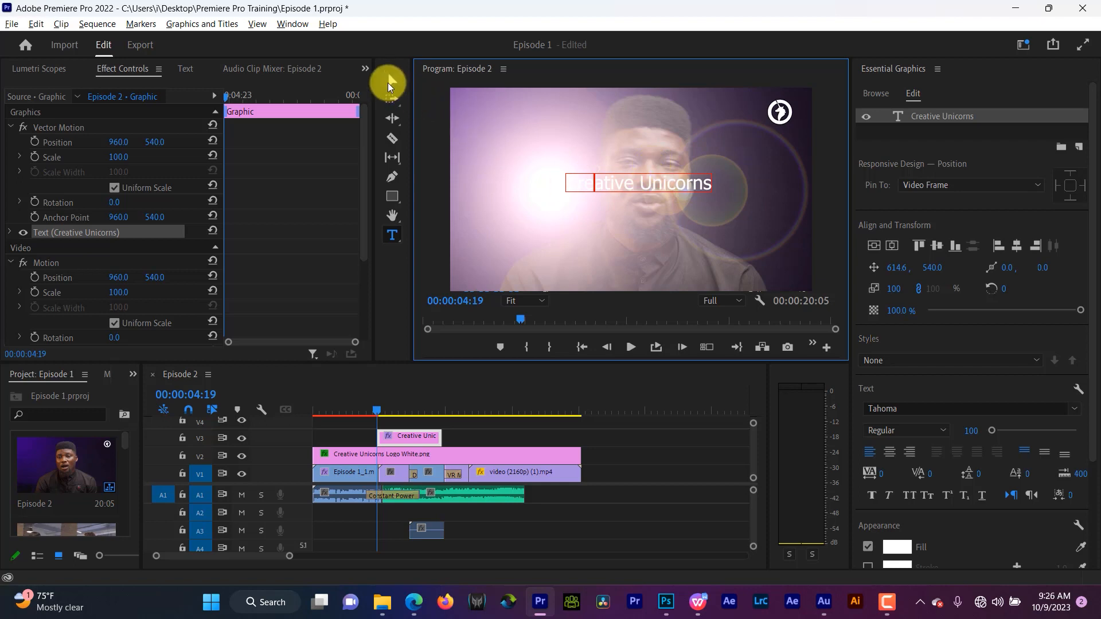
left_click(392, 81)
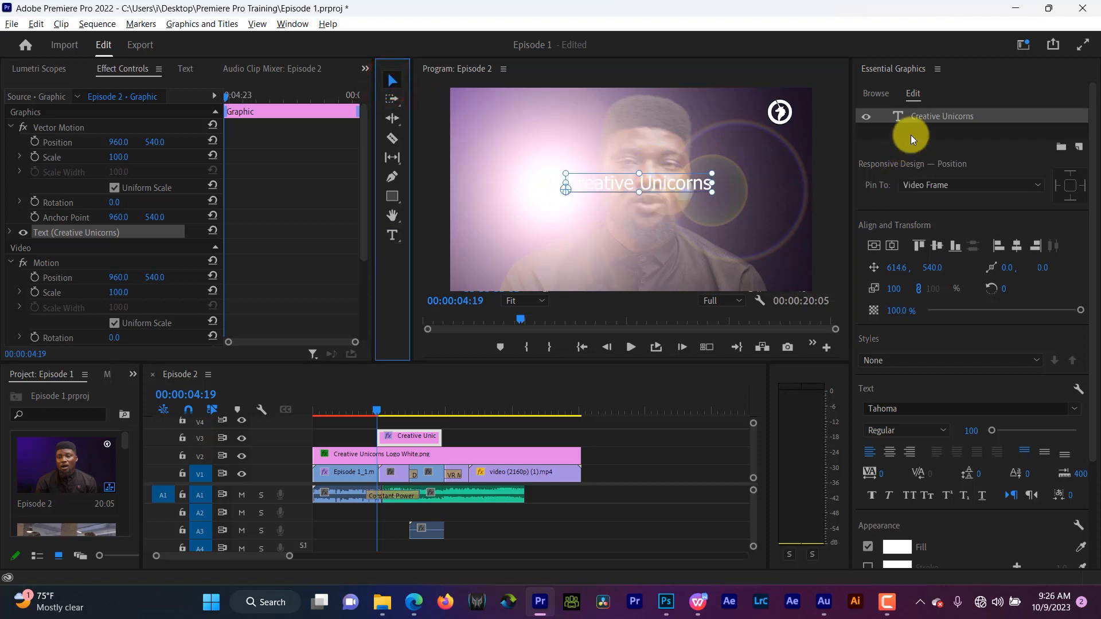
- Try the position values and alignment controls, finally centring the text layer horizontally and vertically in the video frame
scroll(910, 218, "down", 5)
scroll(910, 218, "up", 4)
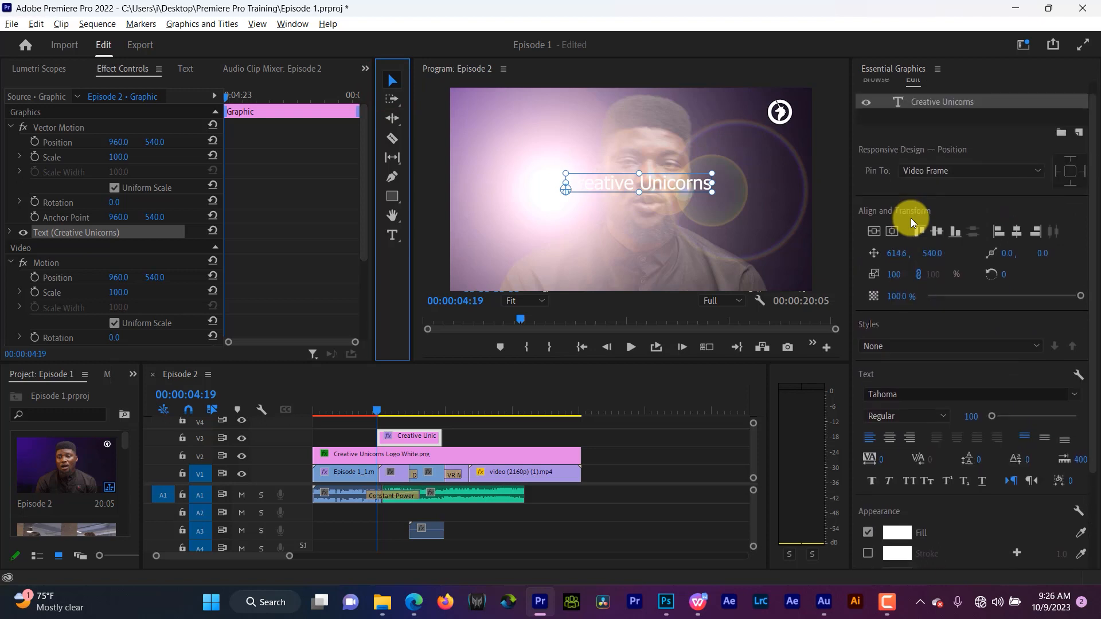
scroll(910, 218, "up", 1)
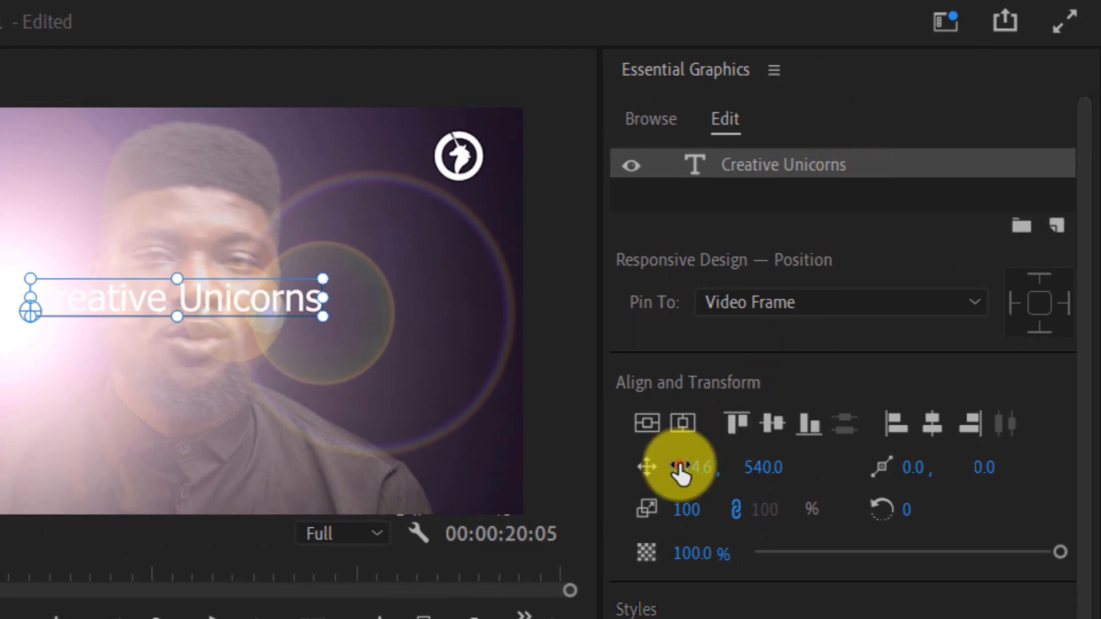
left_click_drag(681, 466, 715, 553)
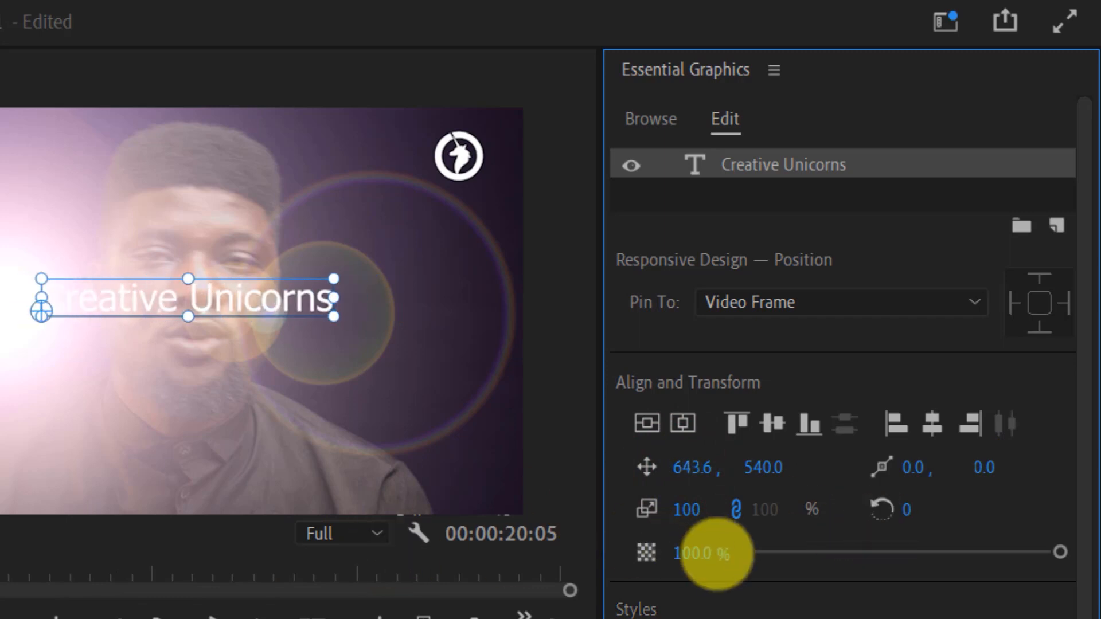
left_click_drag(767, 469, 884, 423)
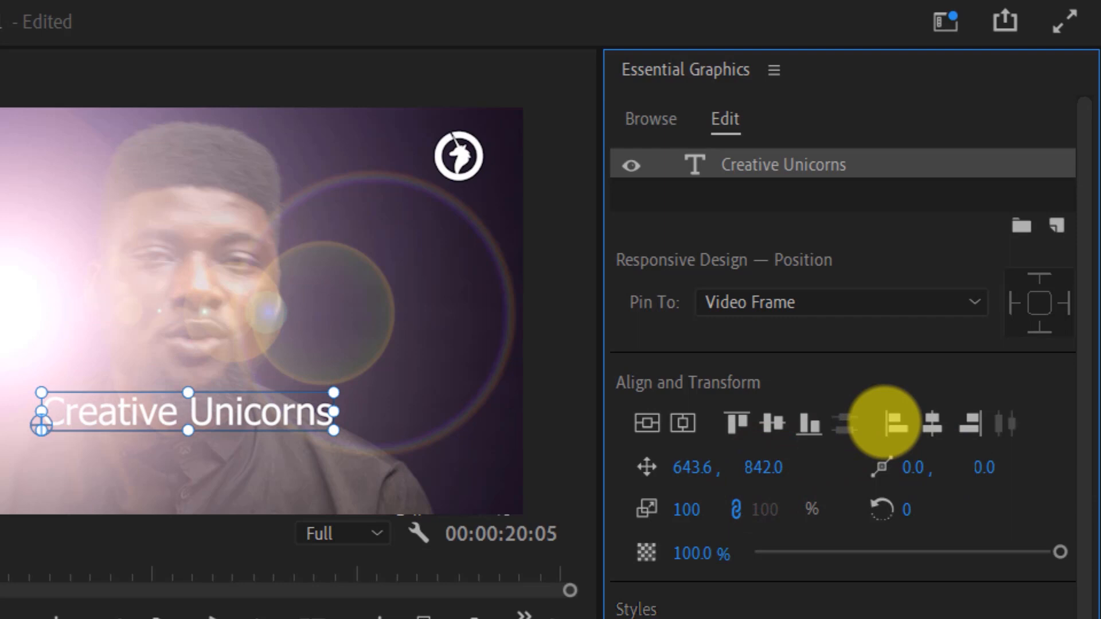
left_click(646, 423)
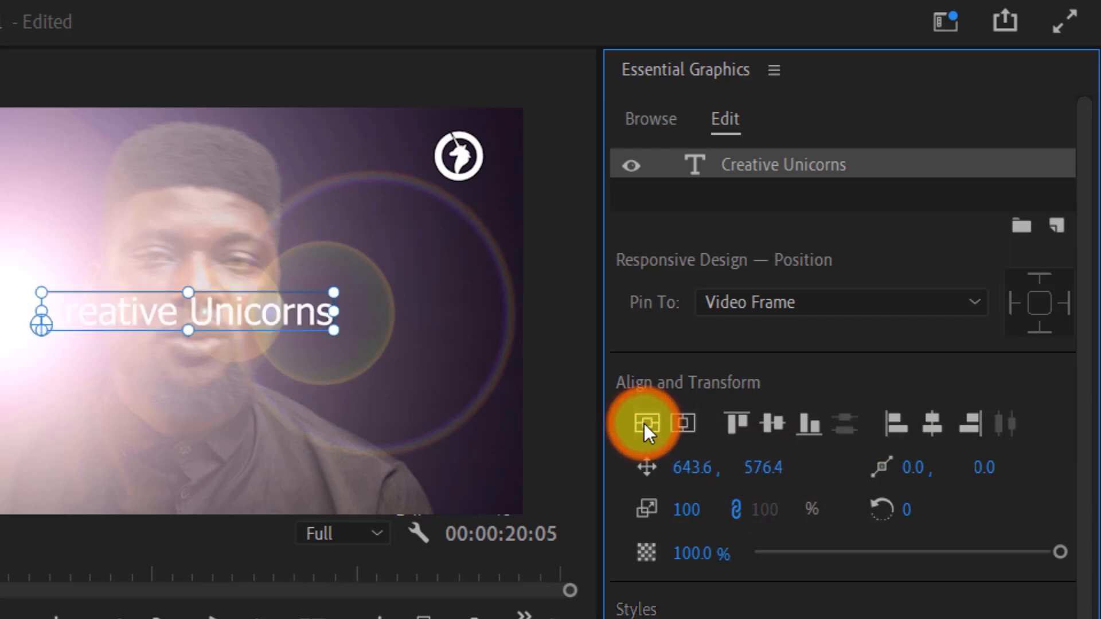
left_click(682, 423)
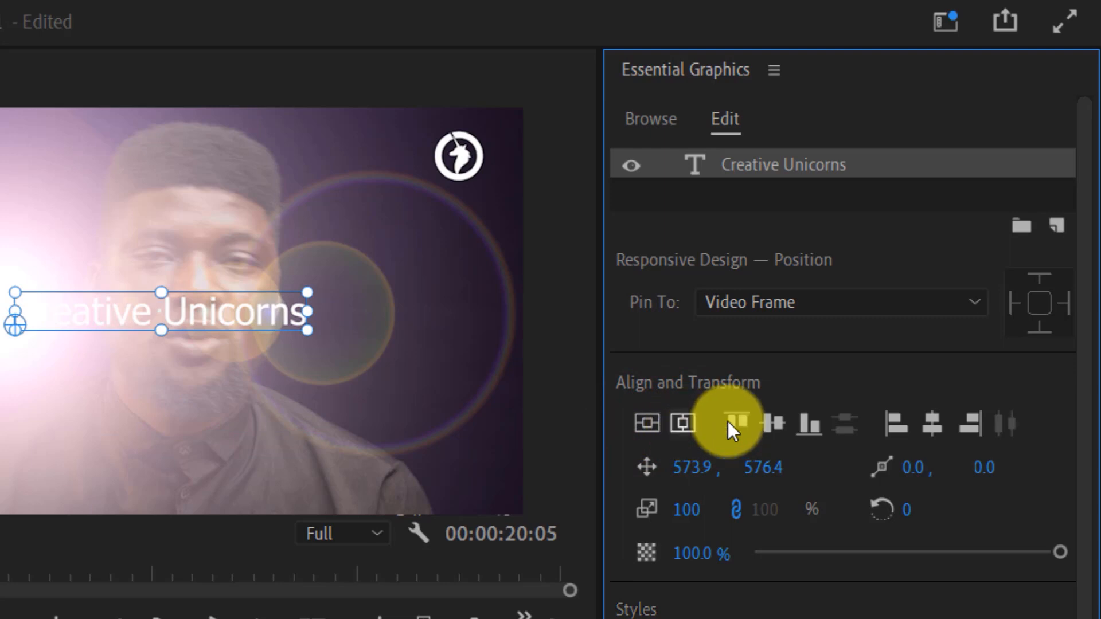
left_click(810, 424)
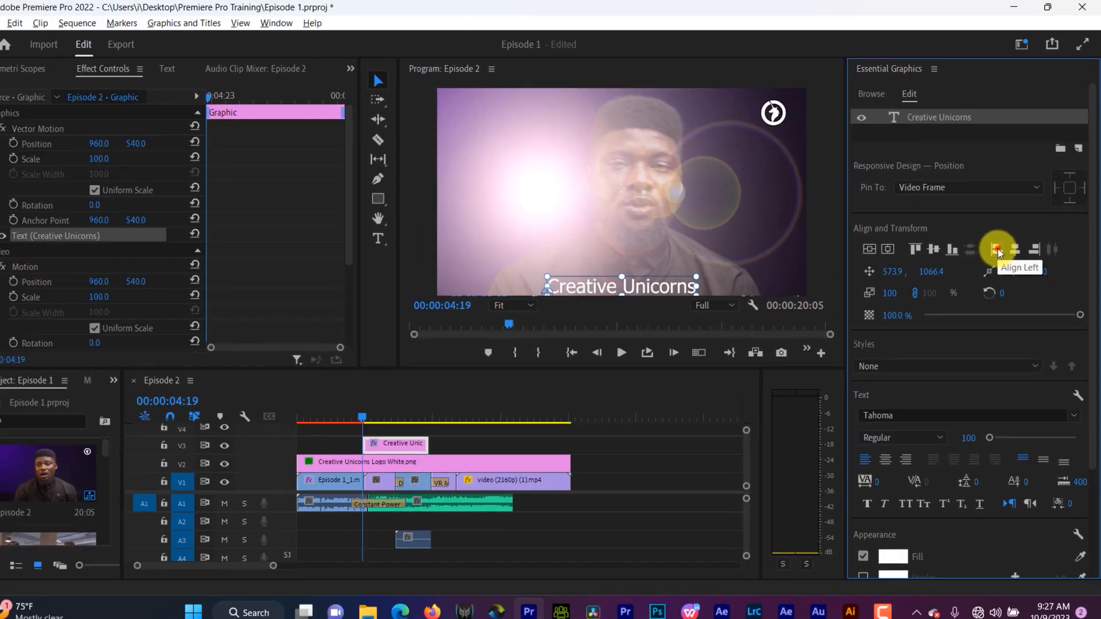
left_click(895, 425)
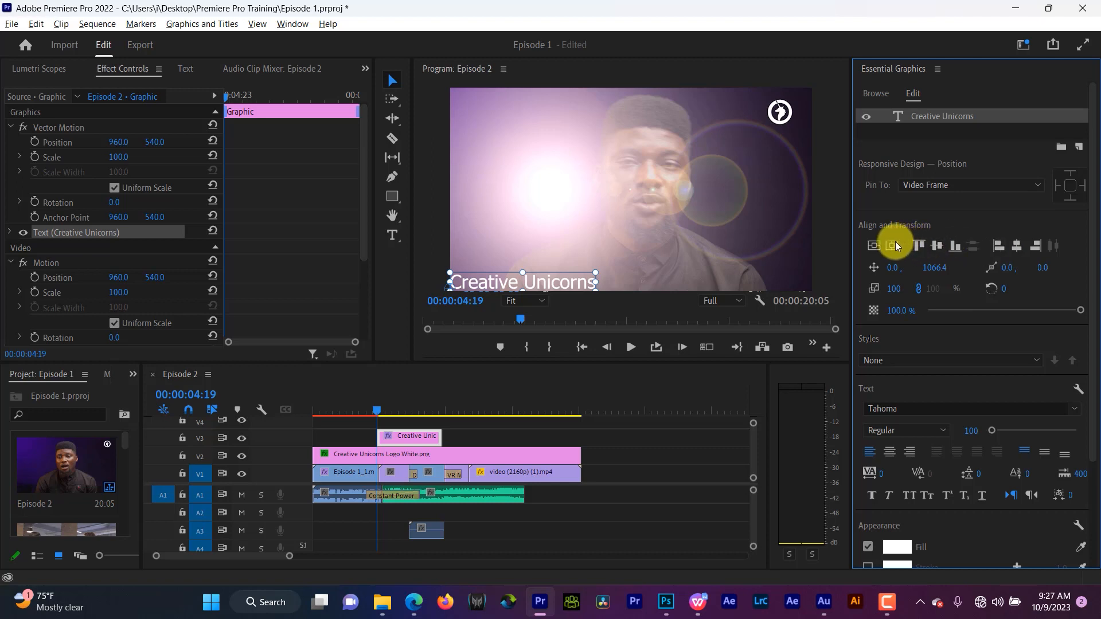
left_click(876, 246)
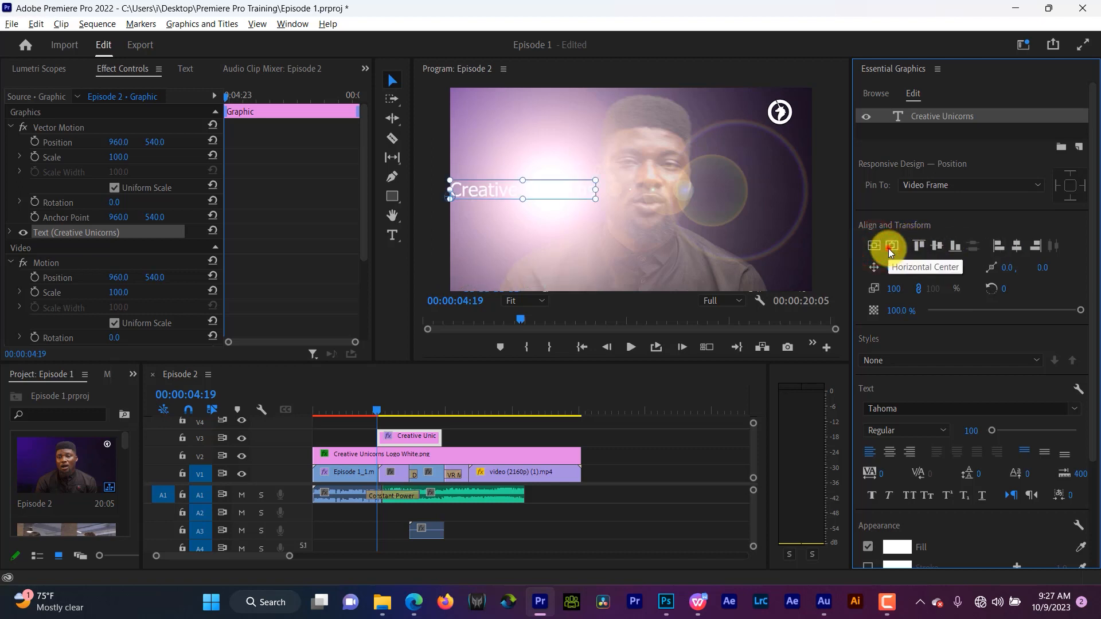
left_click(888, 249)
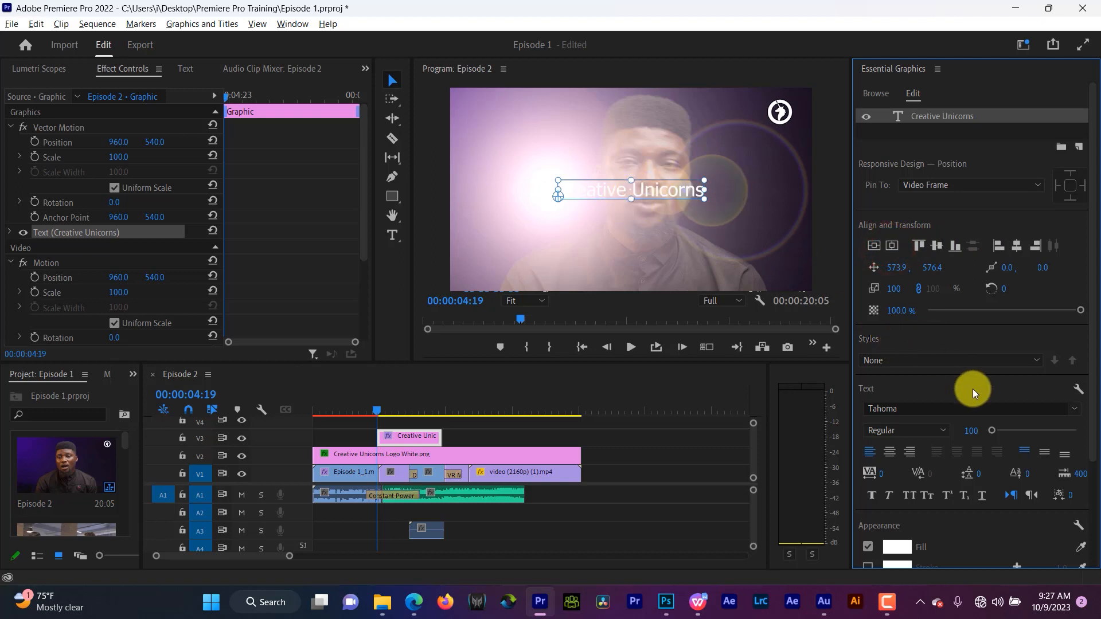
- Set the text font to Akira Expanded
scroll(972, 388, "down", 4)
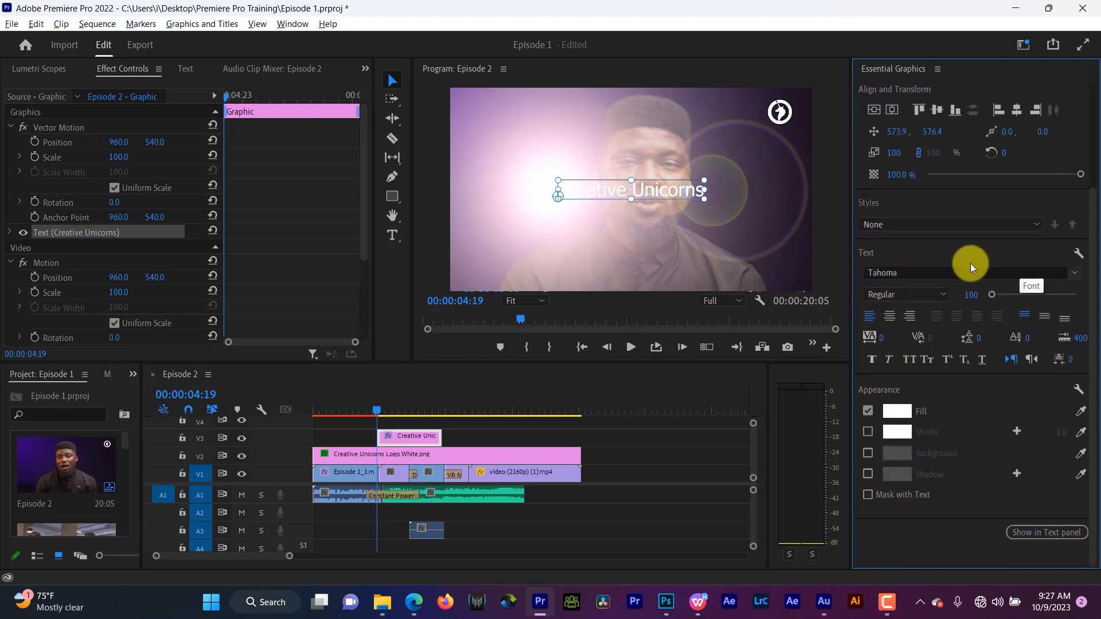
left_click(1073, 275)
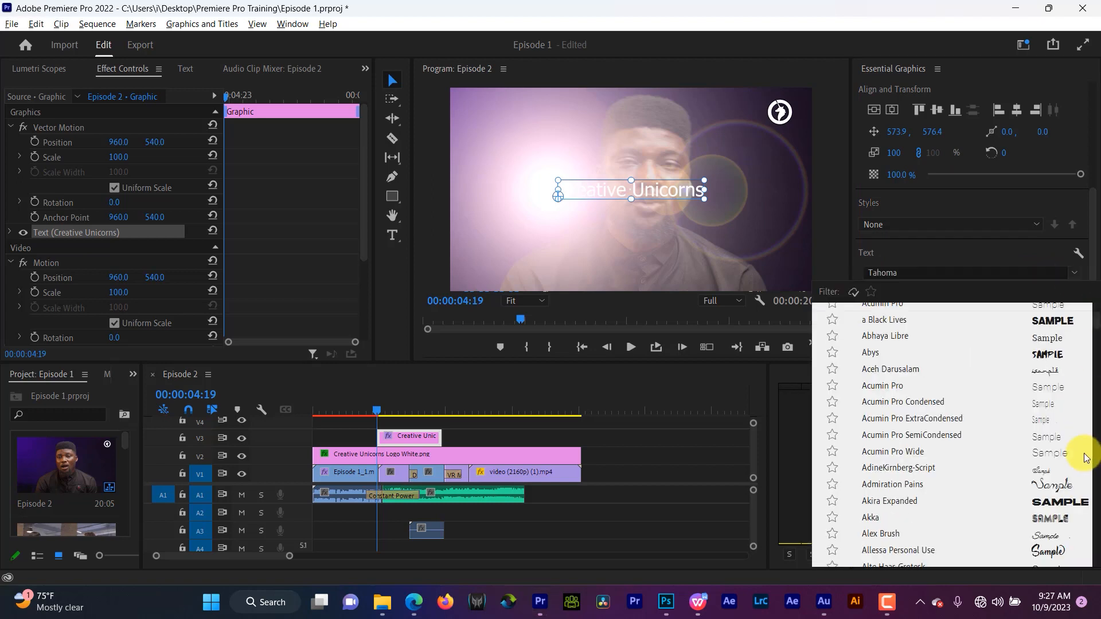
left_click(1076, 502)
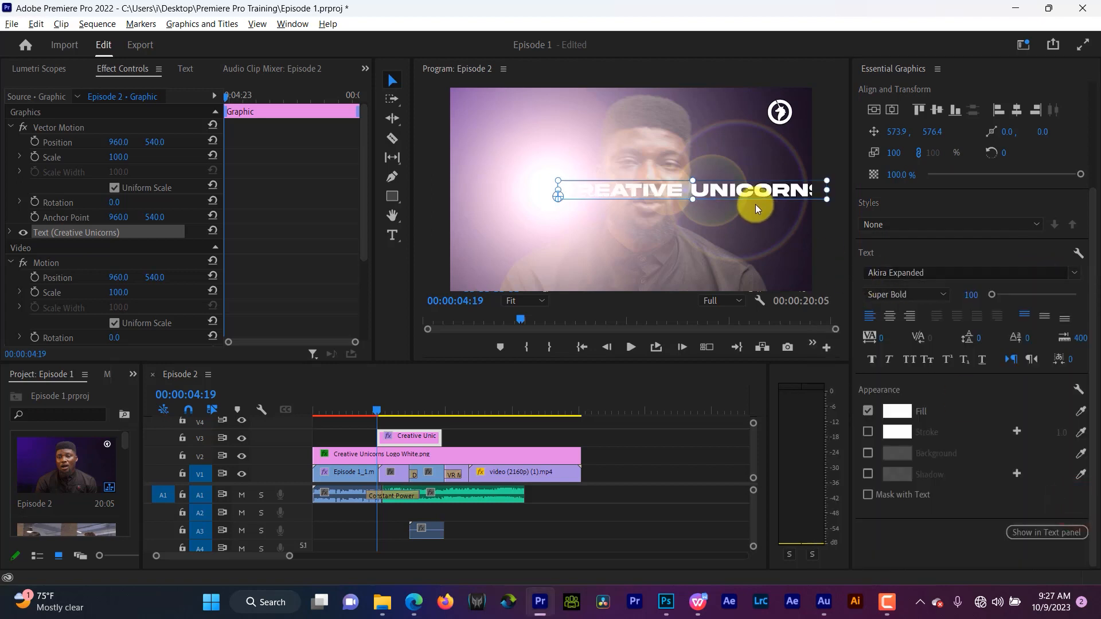
- Centre-justify the text and re-centre the layer horizontally in the frame
left_click(889, 316)
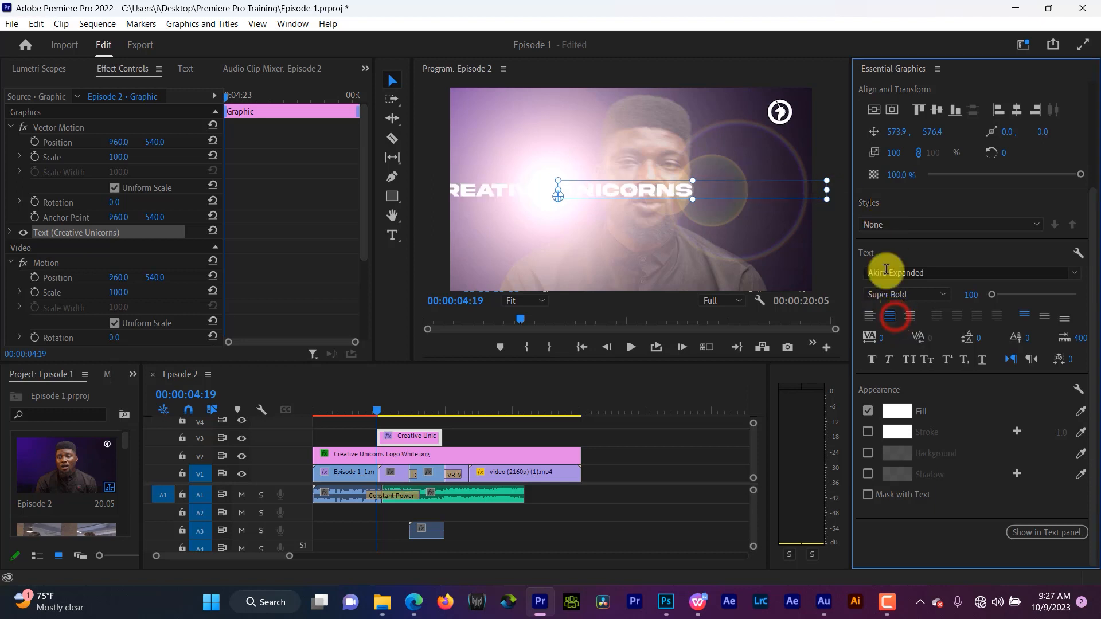
left_click(895, 109)
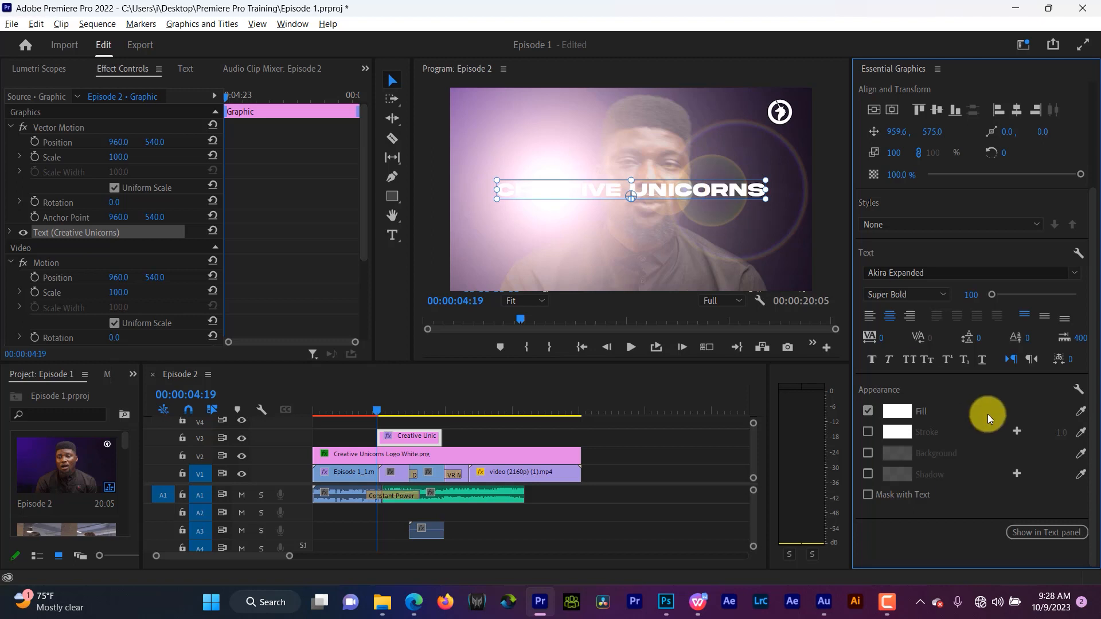
- Change the text fill colour to yellow FFD800
left_click(892, 410)
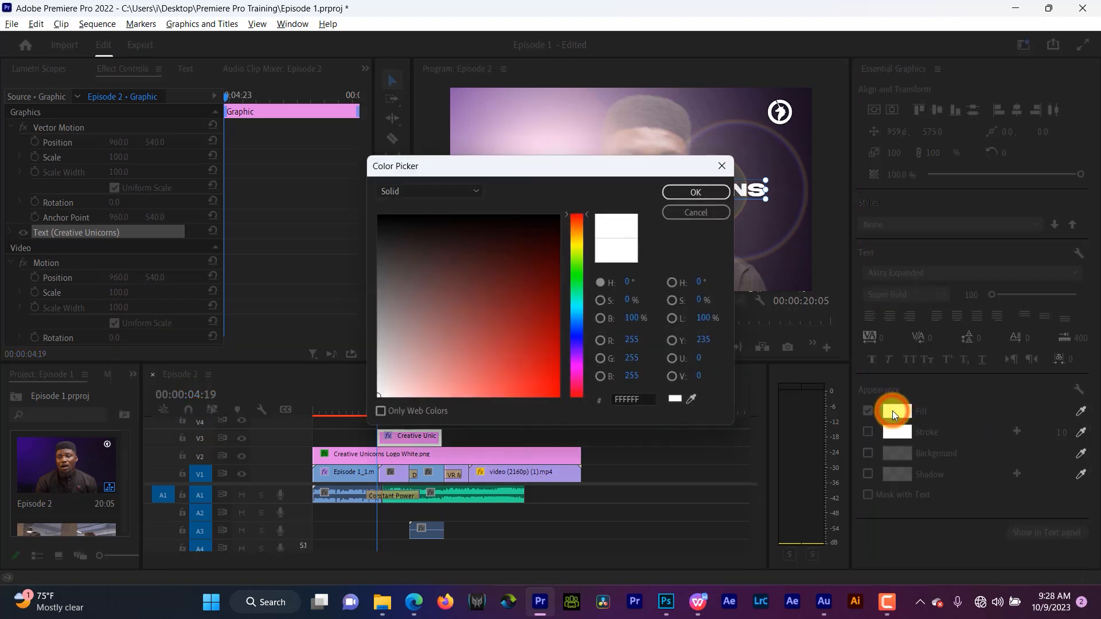
left_click(575, 238)
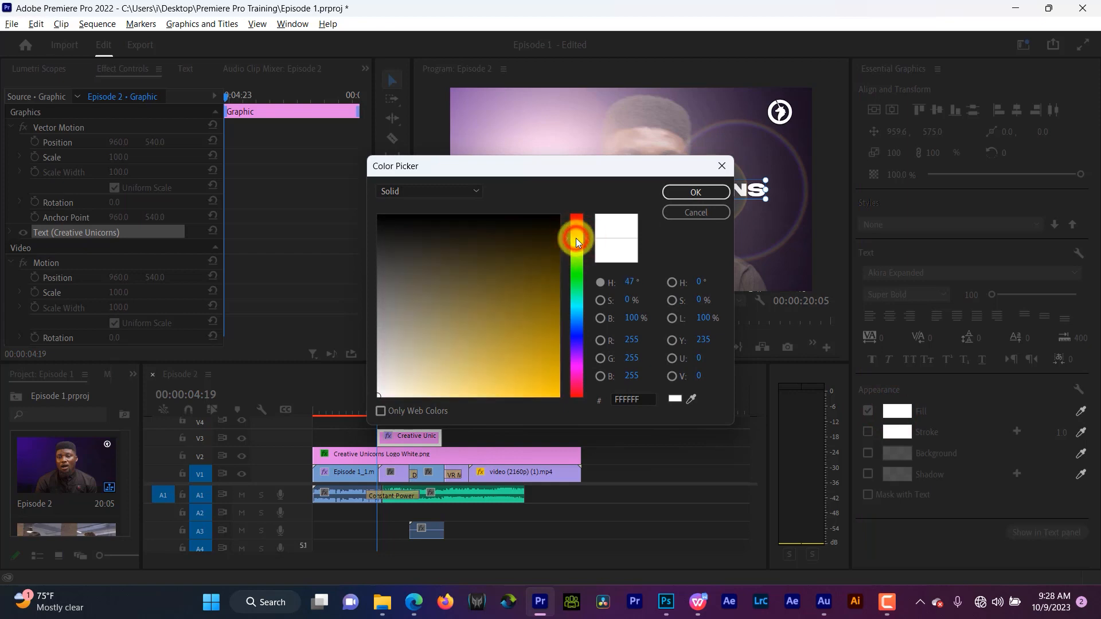
left_click_drag(575, 239, 578, 239)
left_click_drag(555, 392, 575, 404)
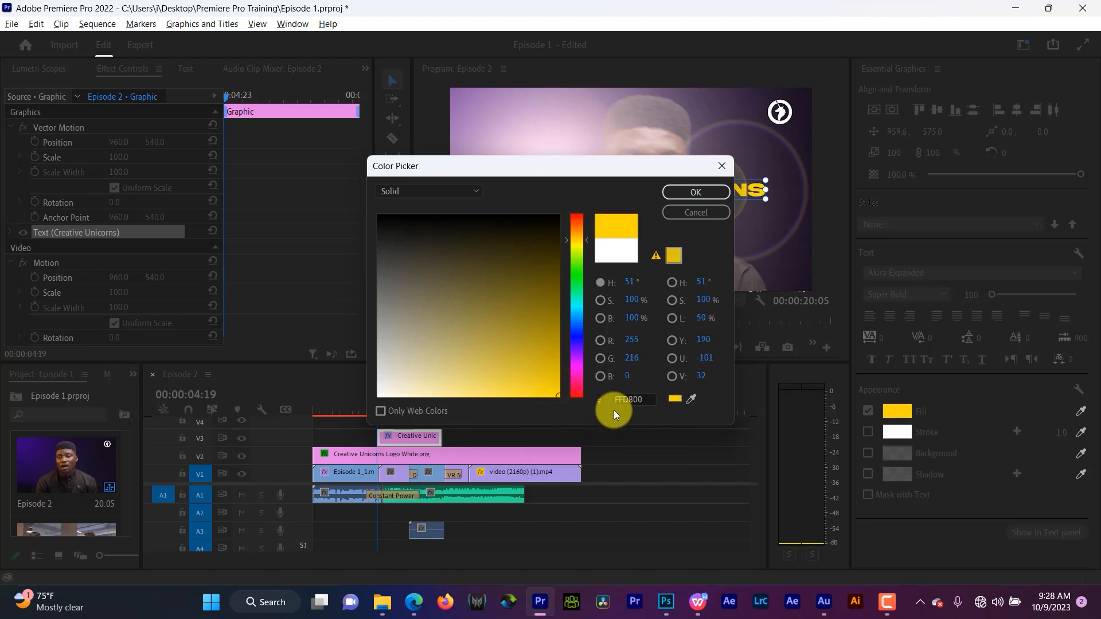
left_click(676, 195)
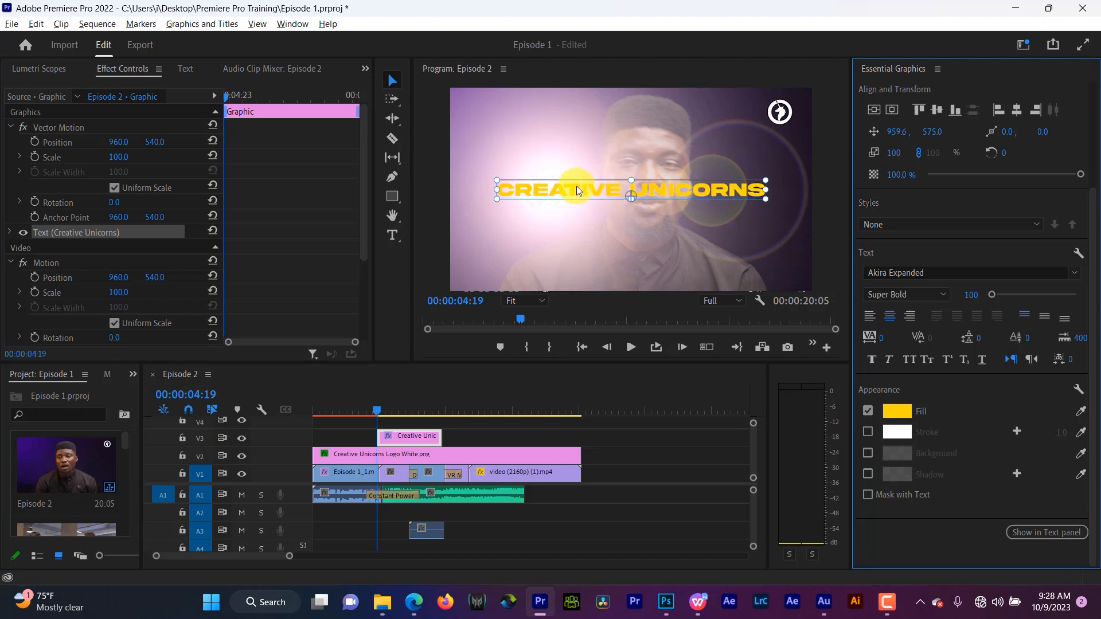
- Enable a black 000000 stroke on the text and set its width to 15
left_click(867, 432)
left_click(898, 428)
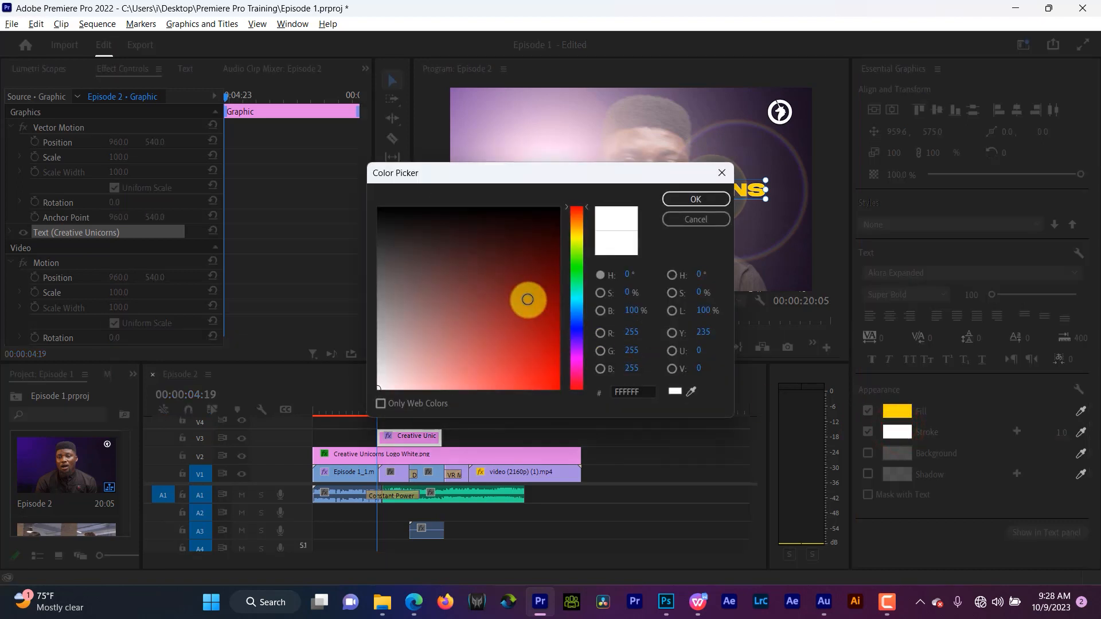
left_click_drag(523, 298, 587, 148)
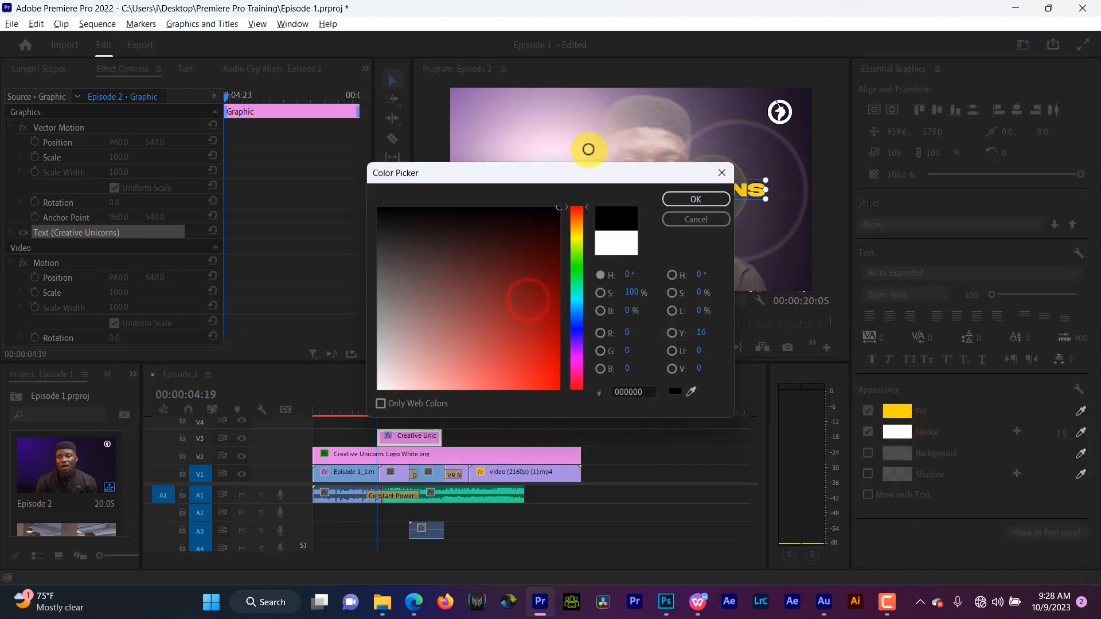
left_click(683, 195)
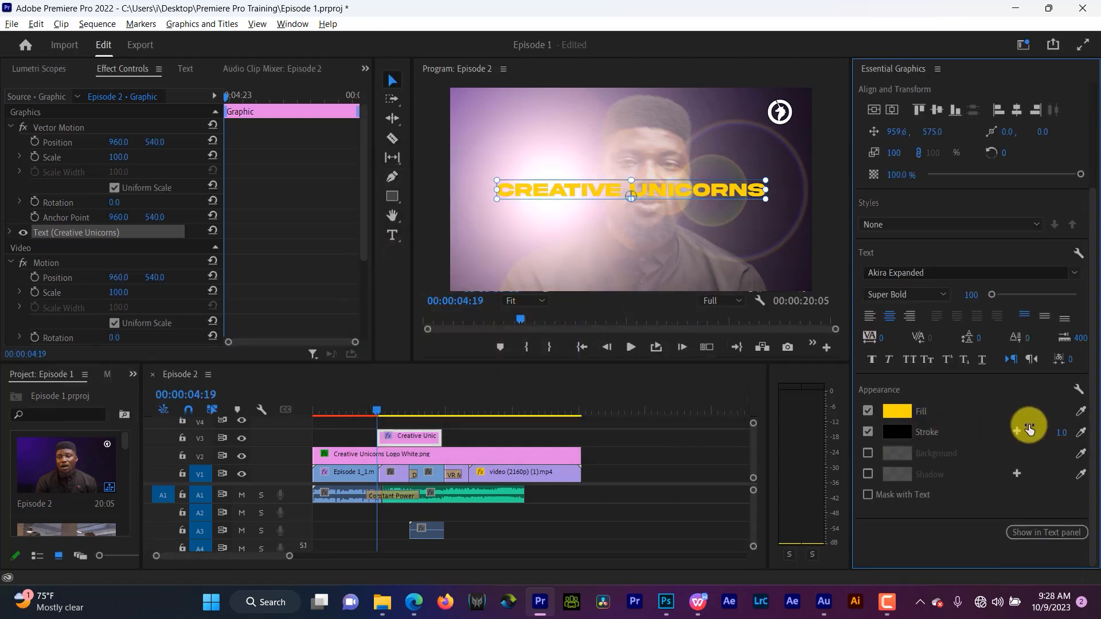
mouse_move(1059, 434)
left_mouse_down()
mouse_move(1074, 374)
mouse_move(1062, 409)
left_mouse_up()
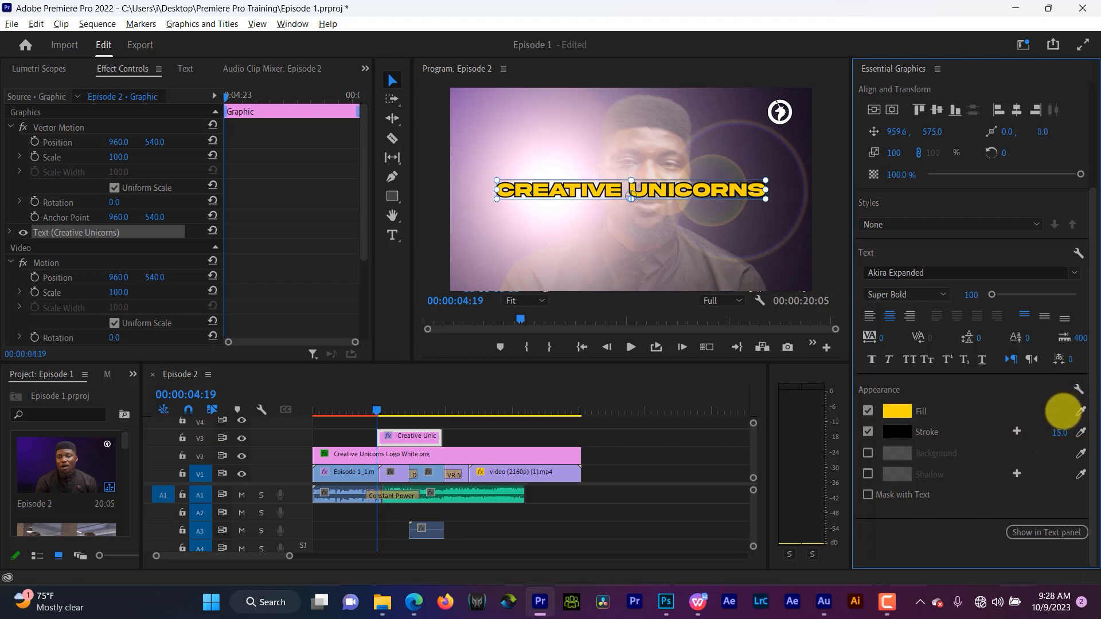
- Deselect the title and play back the section around it to review it
left_click(661, 465)
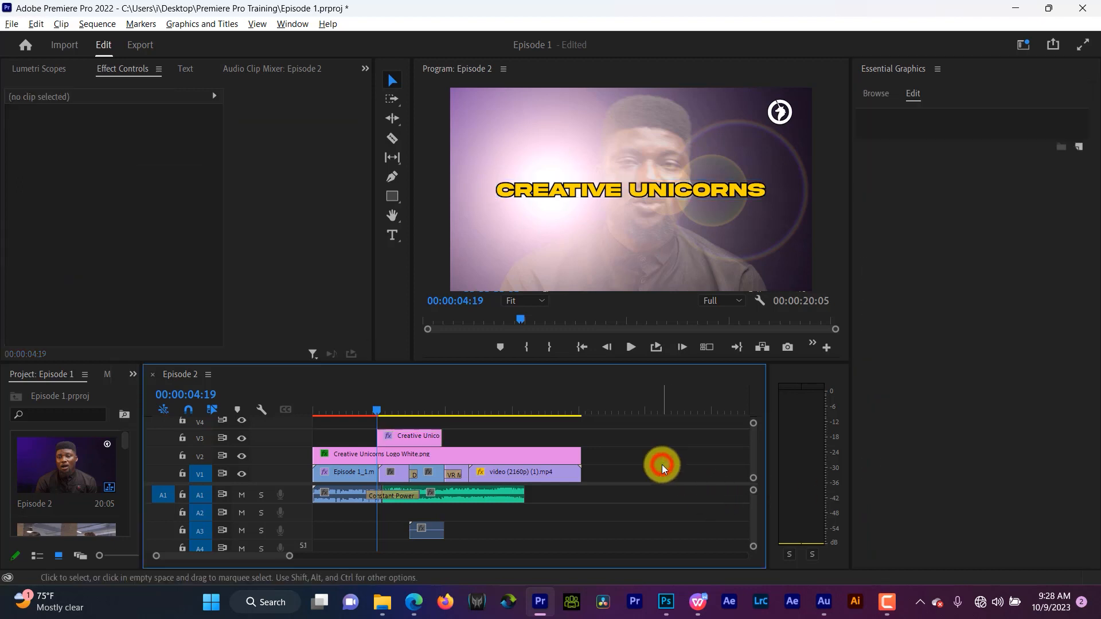
left_click(353, 400)
key("space")
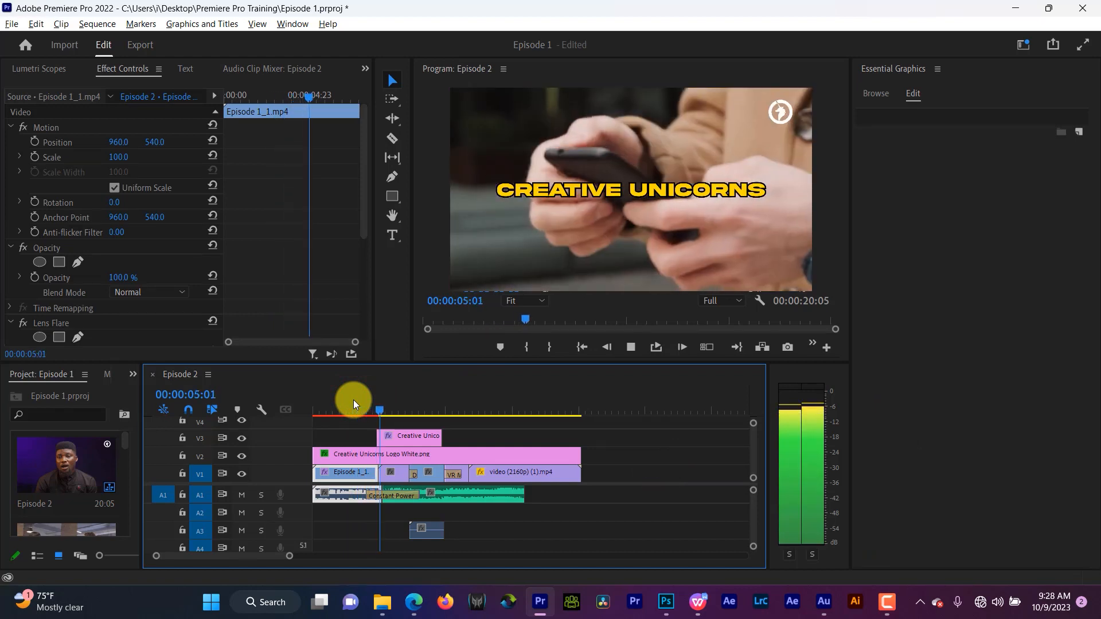
key("space")
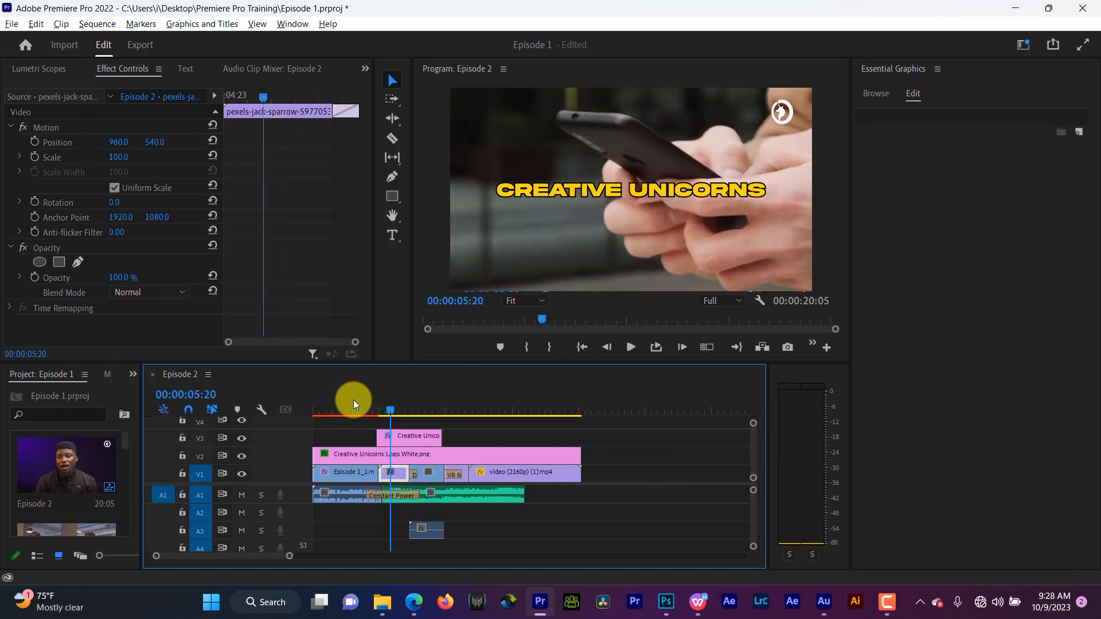
left_click(353, 400)
key("space")
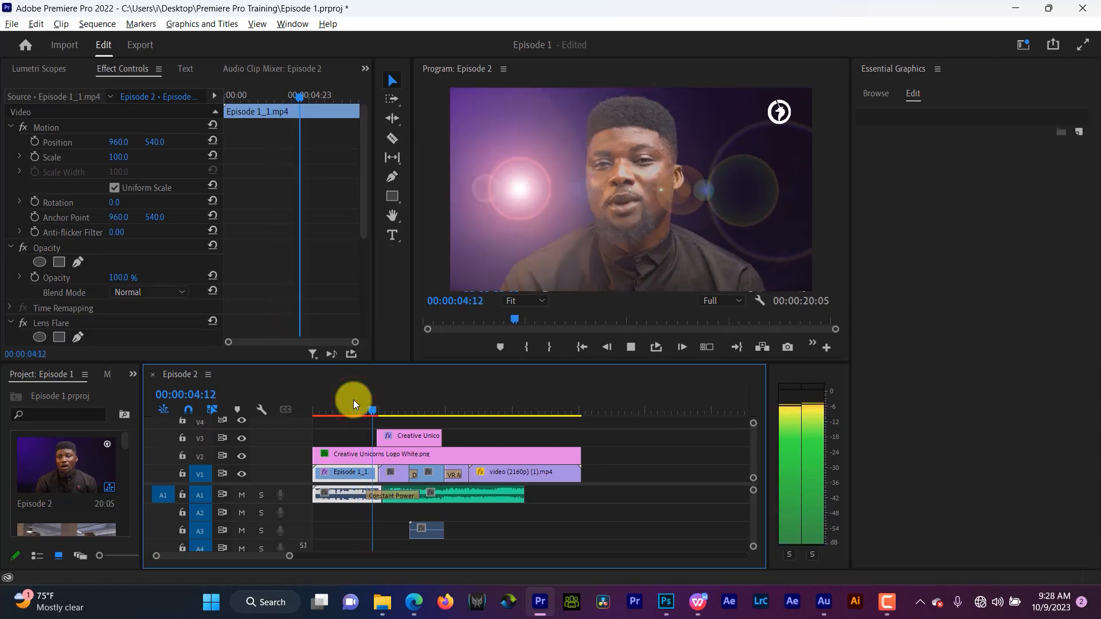
key("space")
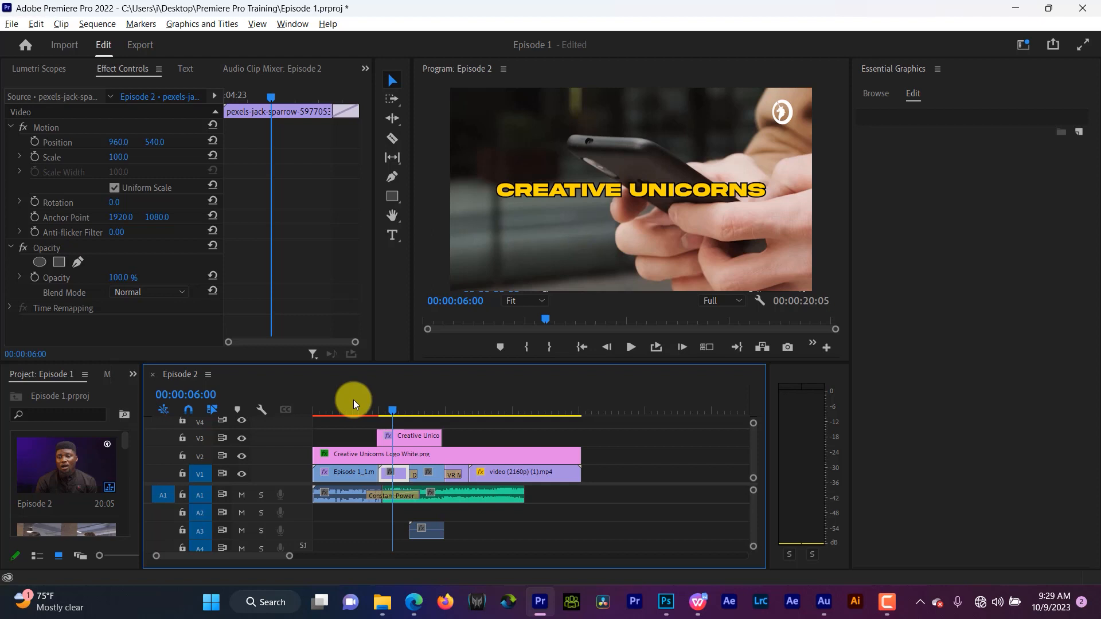
key("space")
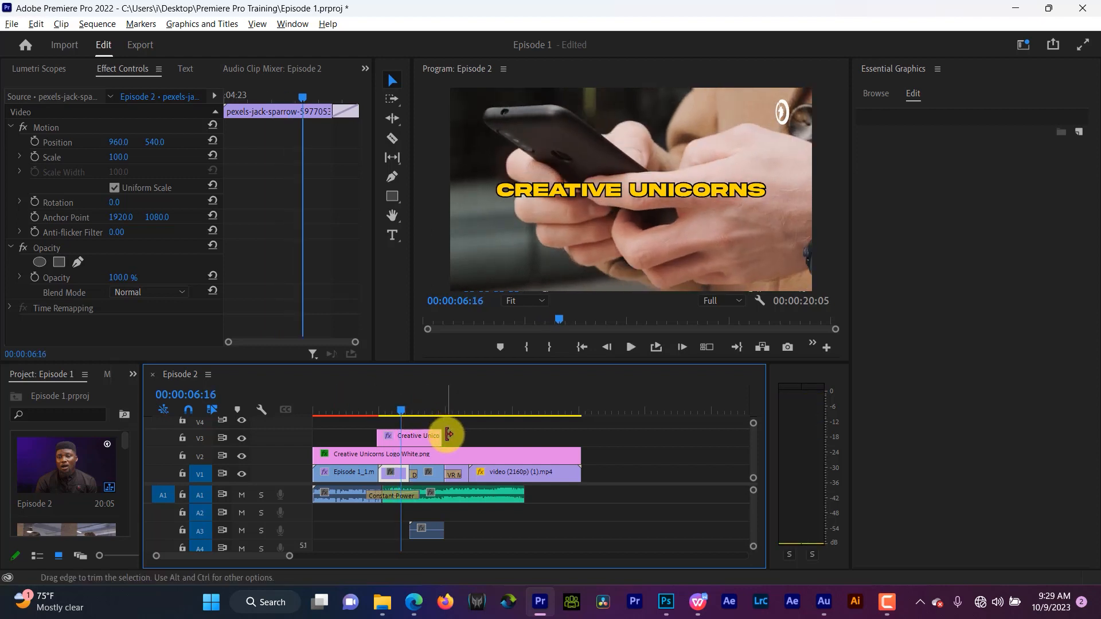
- Cut the title clip at 00:00:06:16 with the Razor tool and delete the part after the cut
key("c")
left_click(402, 437)
key("v")
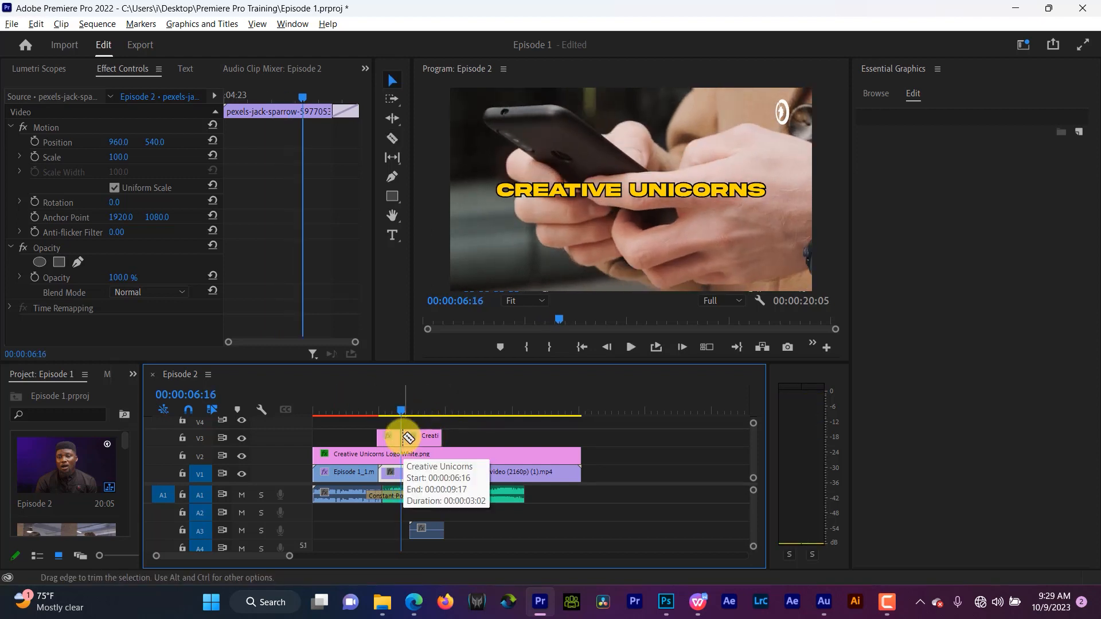
left_click(419, 437)
key("Delete")
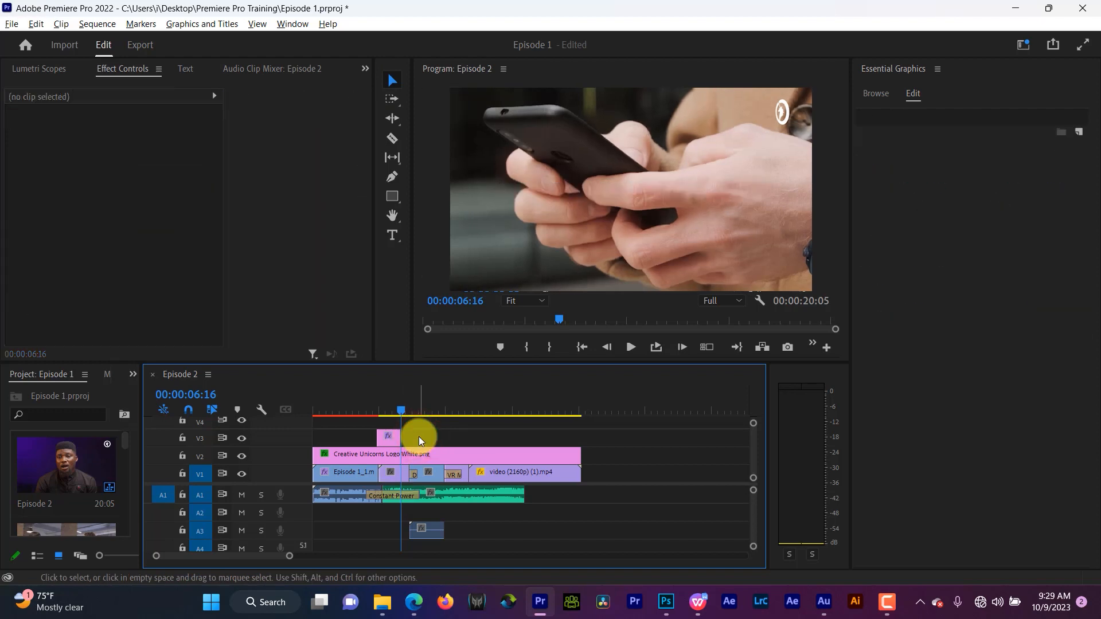
- Play back the shortened title section
left_click(373, 403)
key("space")
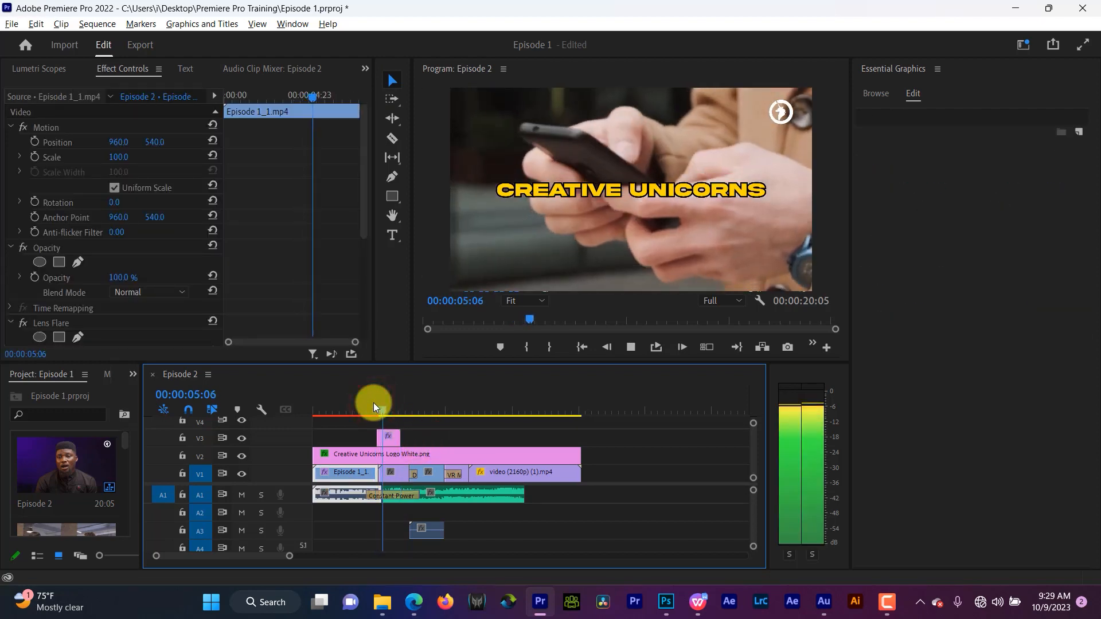
key("space")
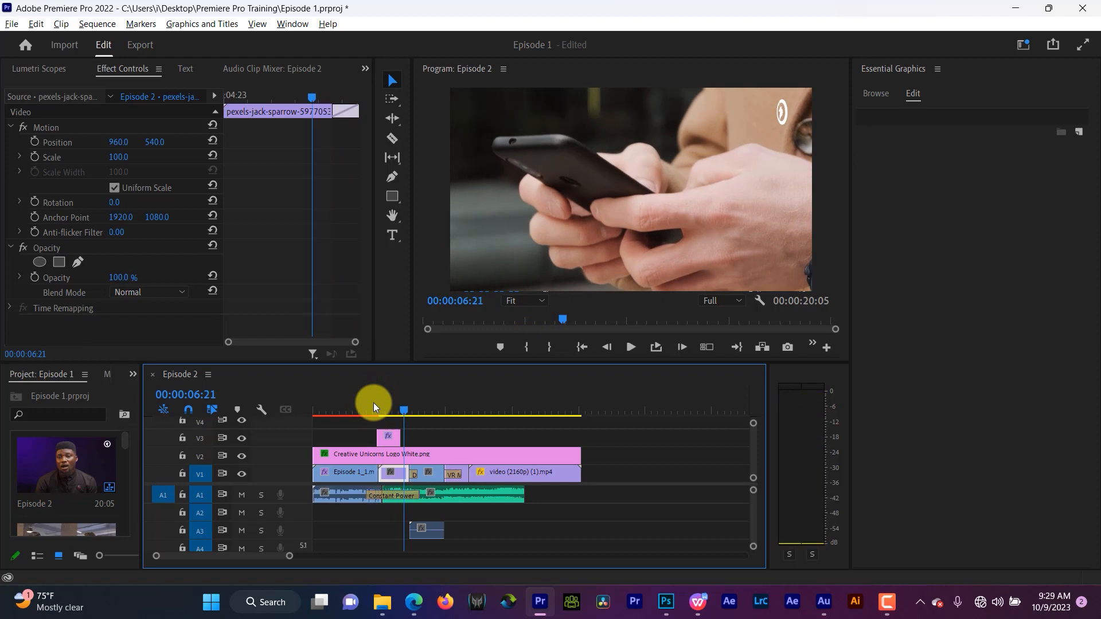
- Apply the Slide video transition to the start of the title clip and adjust it
left_click(383, 406)
left_click(384, 434)
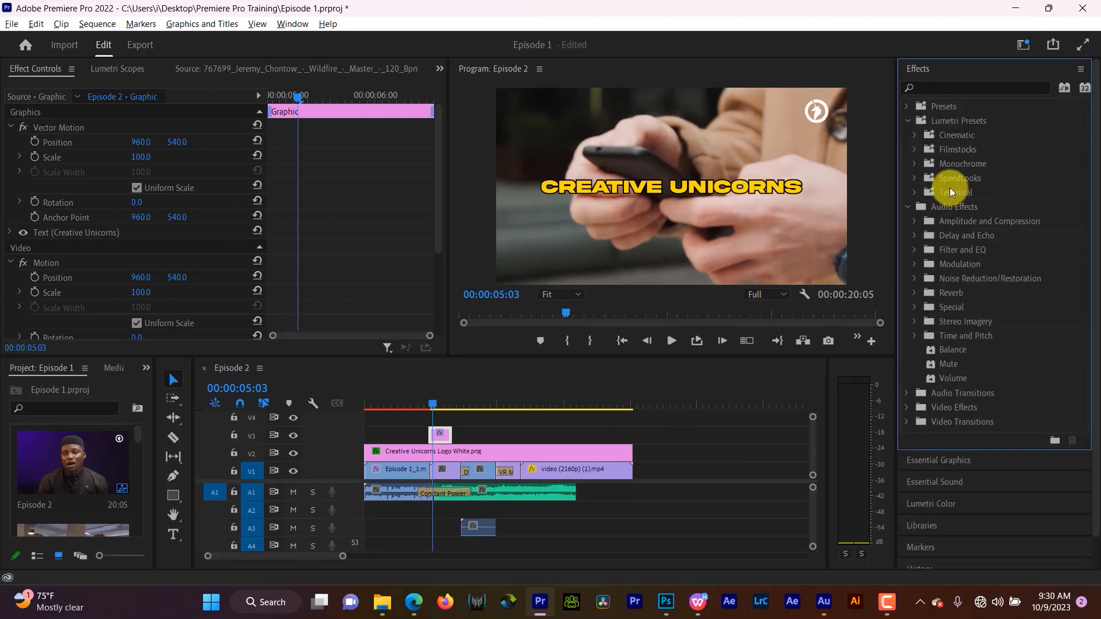
left_click(907, 120)
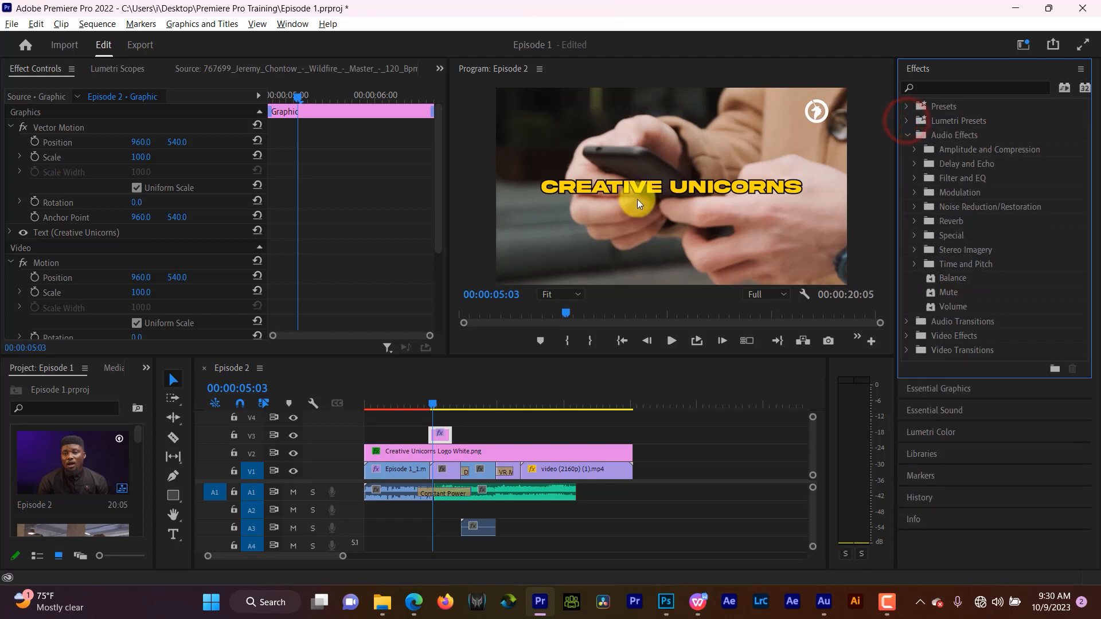
left_click(907, 134)
left_click(908, 178)
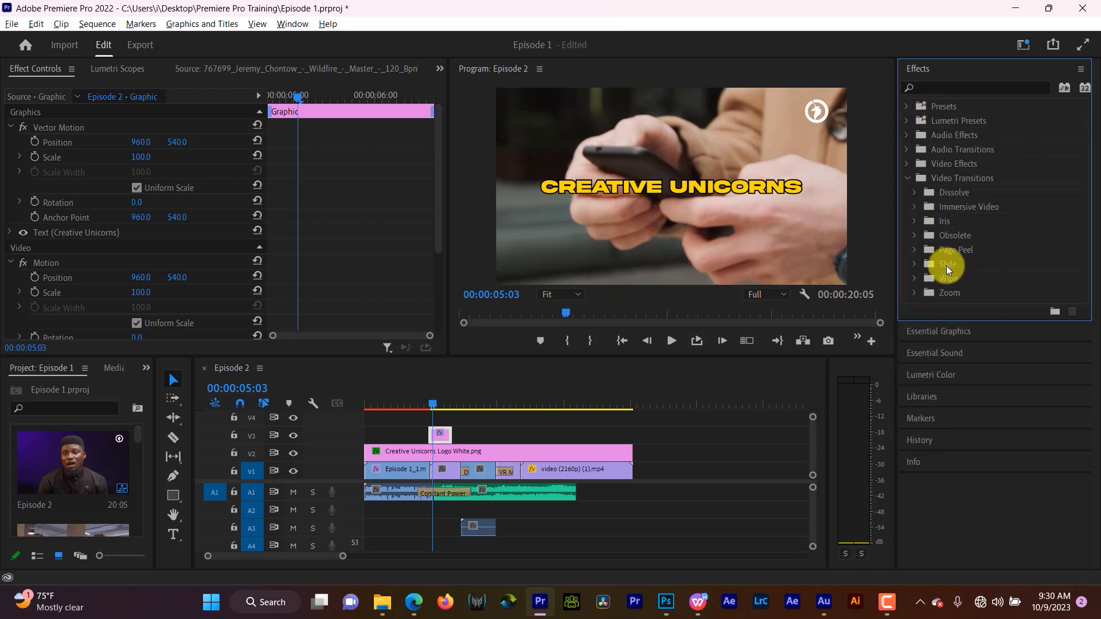
double_click(943, 263)
left_click_drag(934, 323, 431, 435)
left_click(432, 436)
left_click_drag(363, 131, 330, 130)
left_click(422, 399)
key("space")
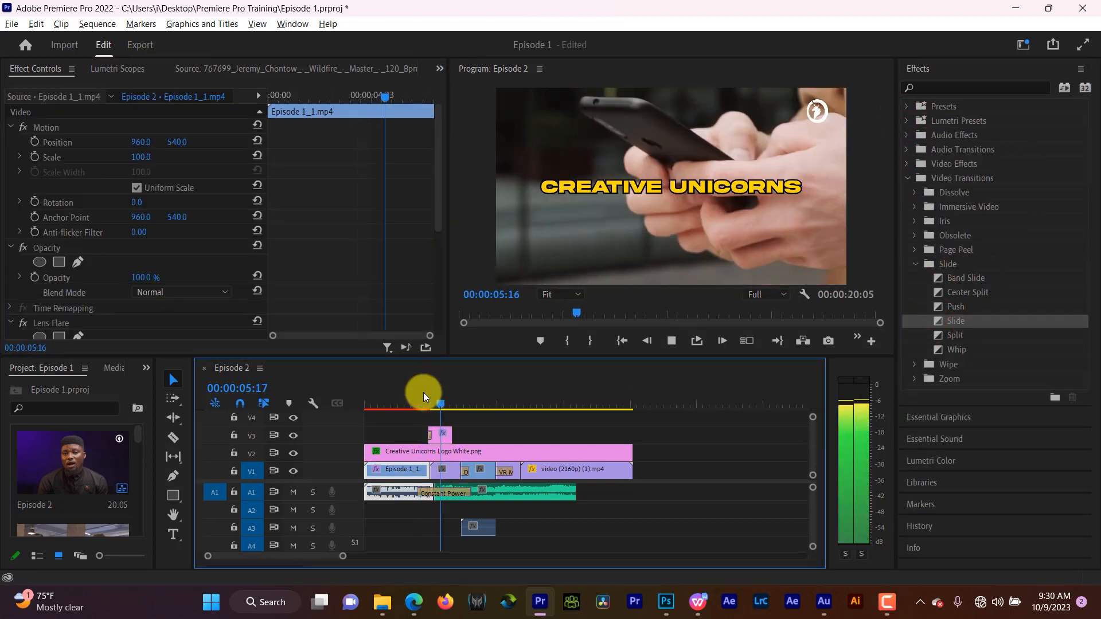
key("space")
- Apply a Cross Zoom transition to the end of the title clip, adjust it, and save the project
left_click(442, 437)
left_click(915, 264)
left_click(915, 292)
left_click_drag(952, 307, 447, 435)
left_click(447, 435)
left_click_drag(336, 131, 376, 131)
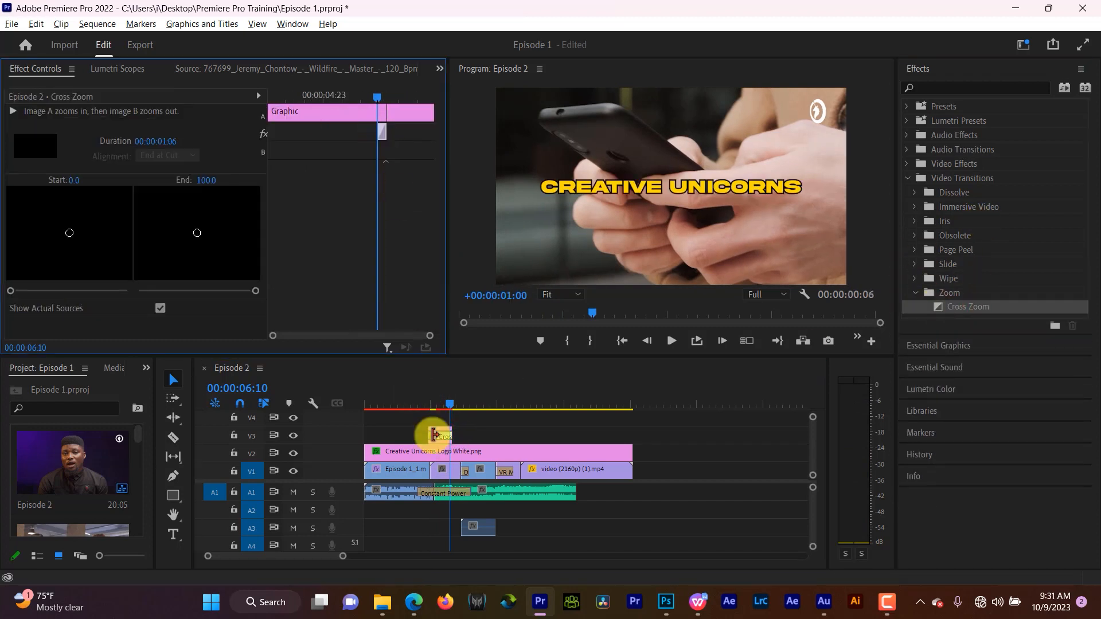
key("ctrl+s")
- Play back the title section to check both transitions
left_click(428, 405)
key("space")
left_click(423, 403)
key("space")
key("space")
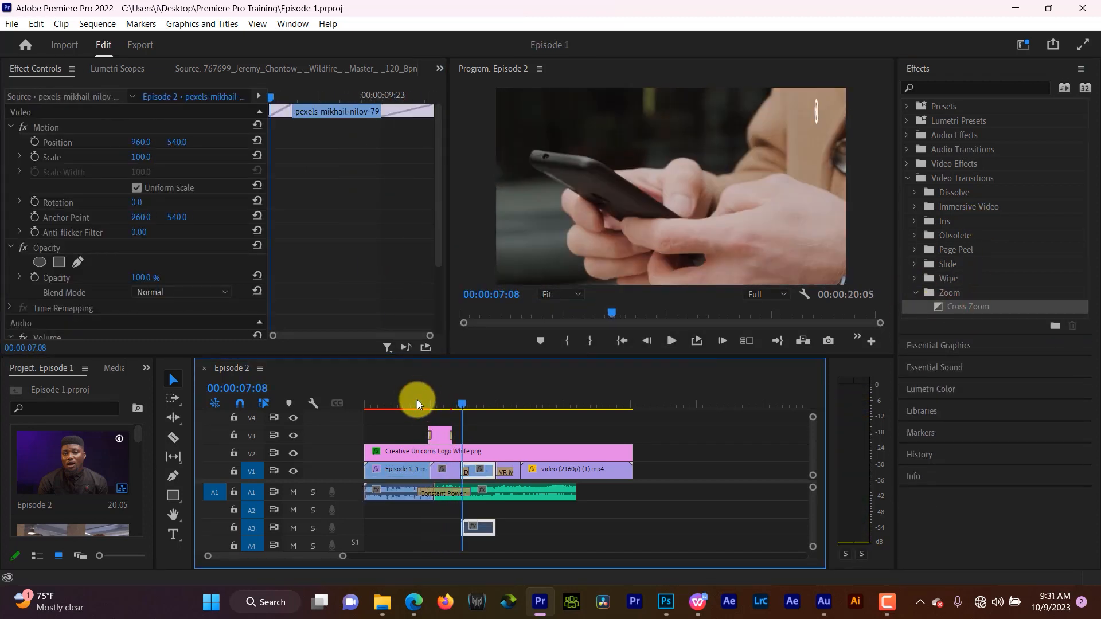
- Animate the title's Scale with keyframes, setting it to 110.6
left_click(437, 404)
left_click(441, 436)
left_click(35, 156)
left_click_drag(329, 156, 269, 157)
left_click_drag(140, 157, 156, 157)
left_click_drag(329, 157, 434, 157)
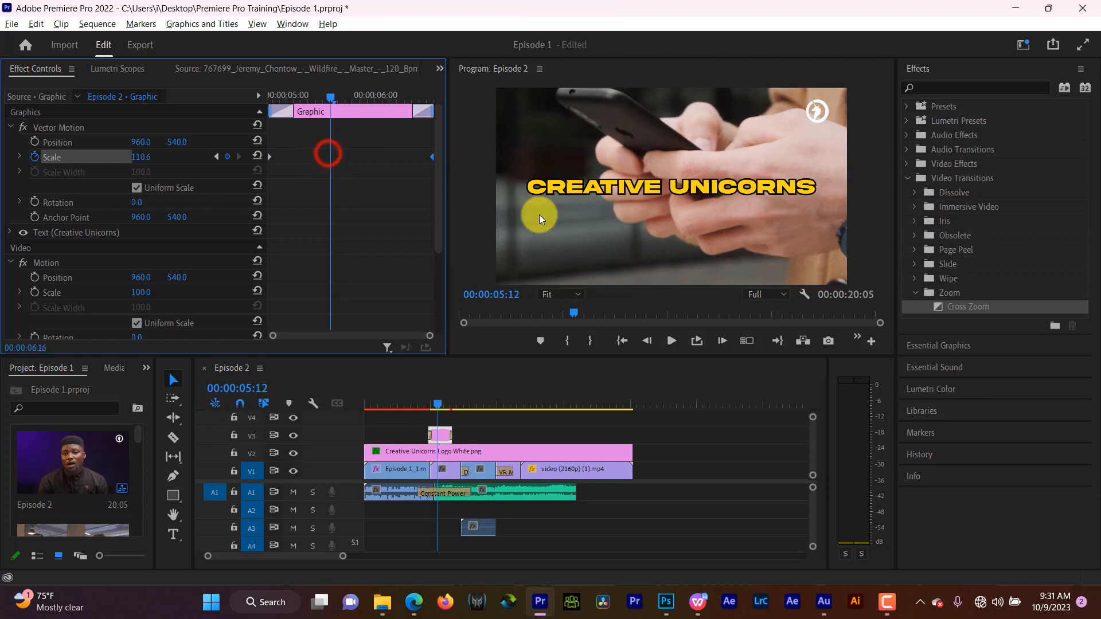
- Play back and scrub through the title section to review the transitions and scale animation
left_click(422, 400)
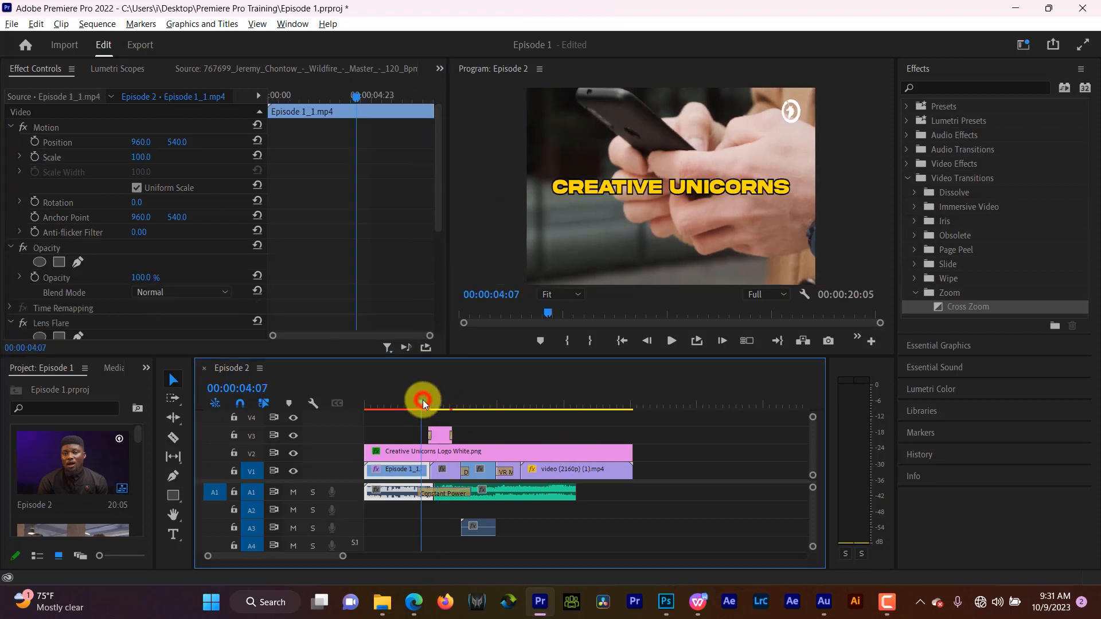
key("space")
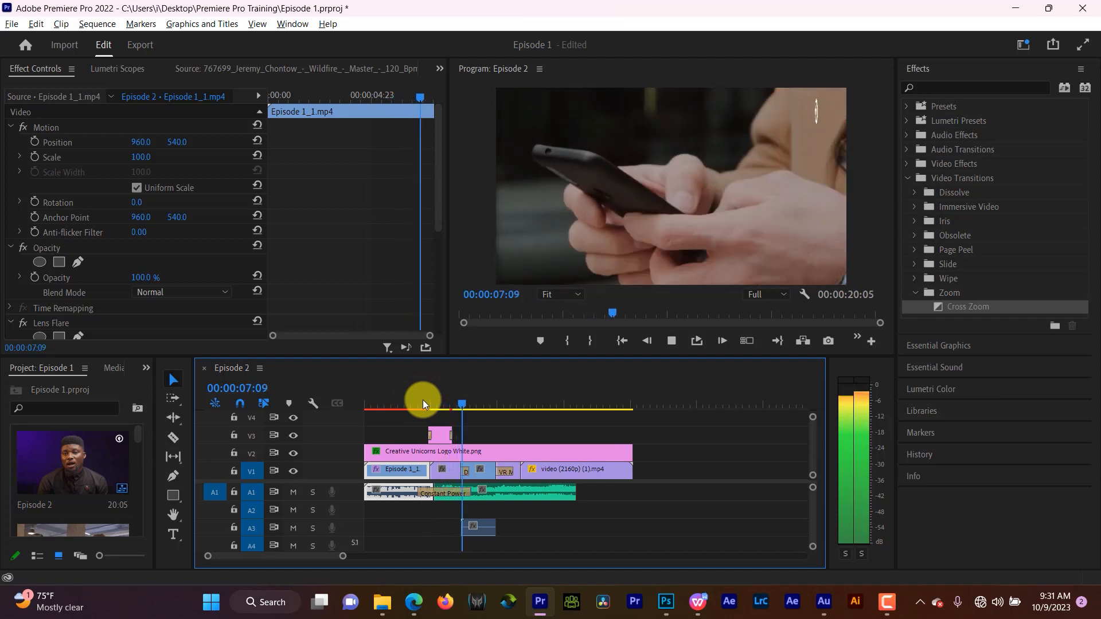
left_click(422, 400)
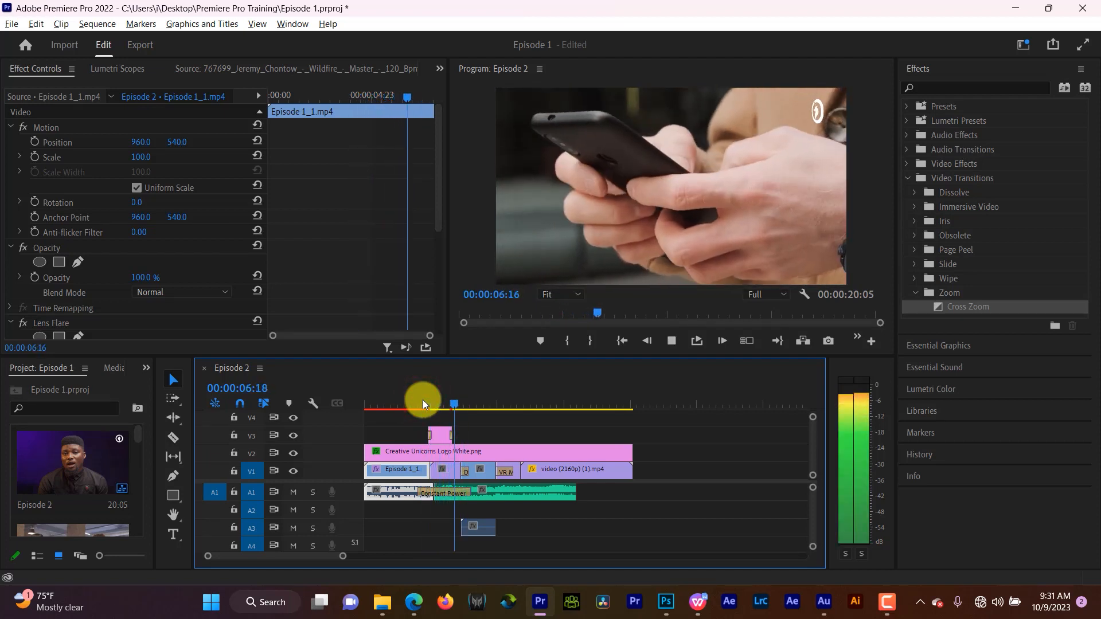
left_click(422, 400)
key("space")
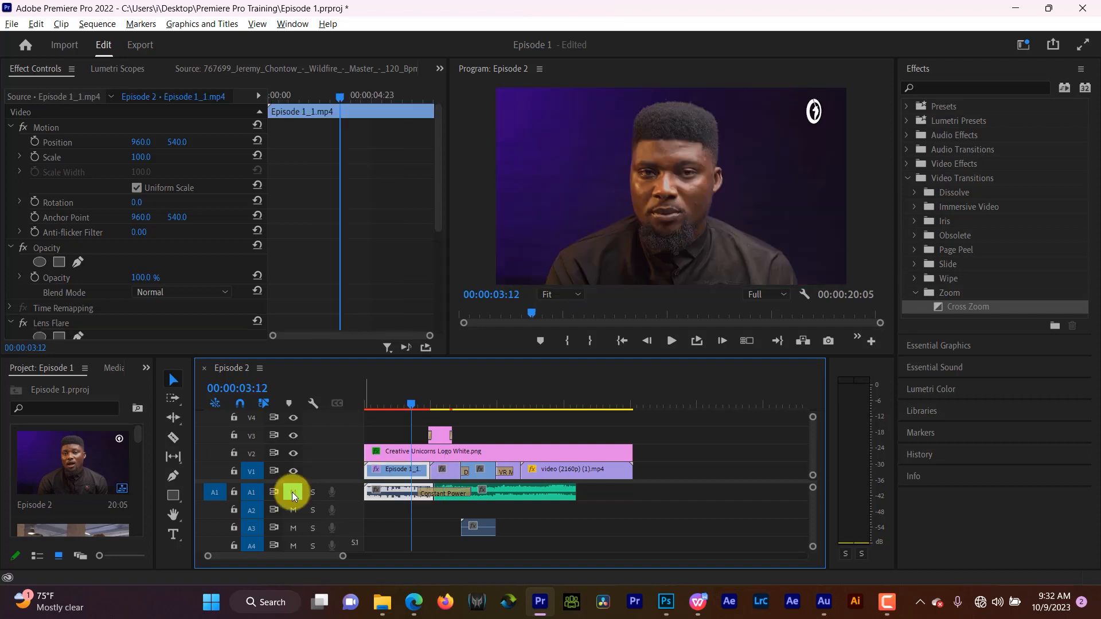
key("space")
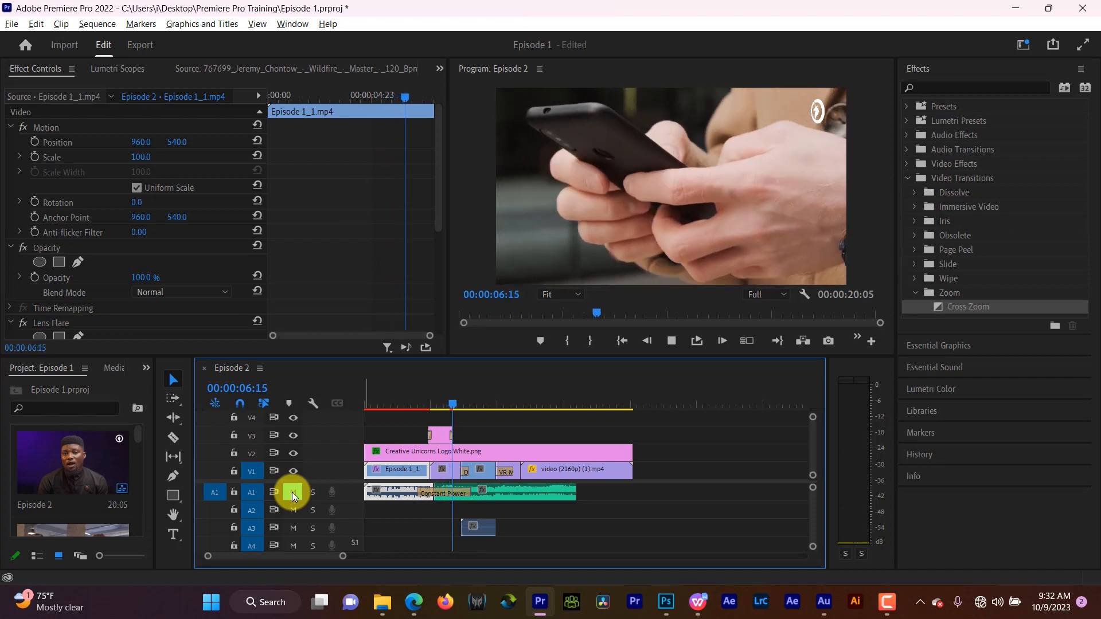
key("space")
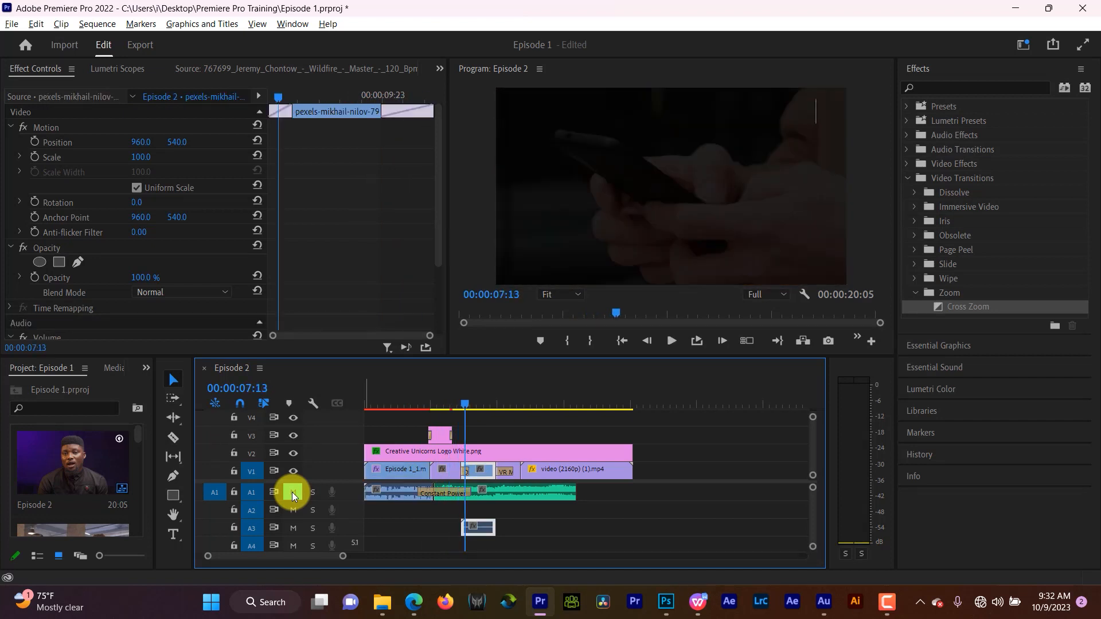
key("space")
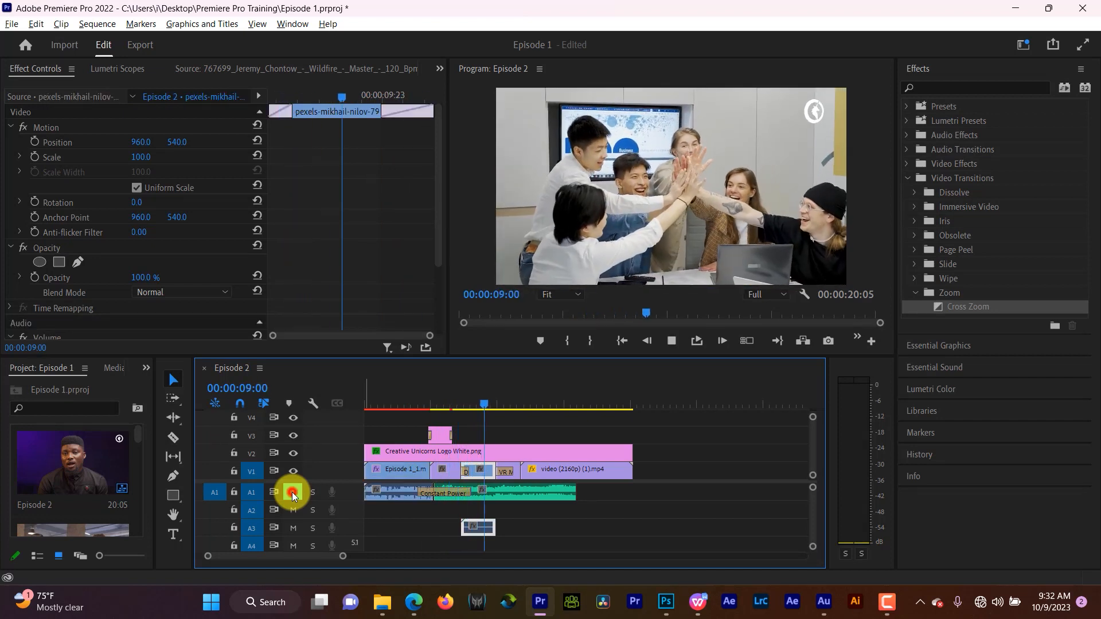
left_click(416, 404)
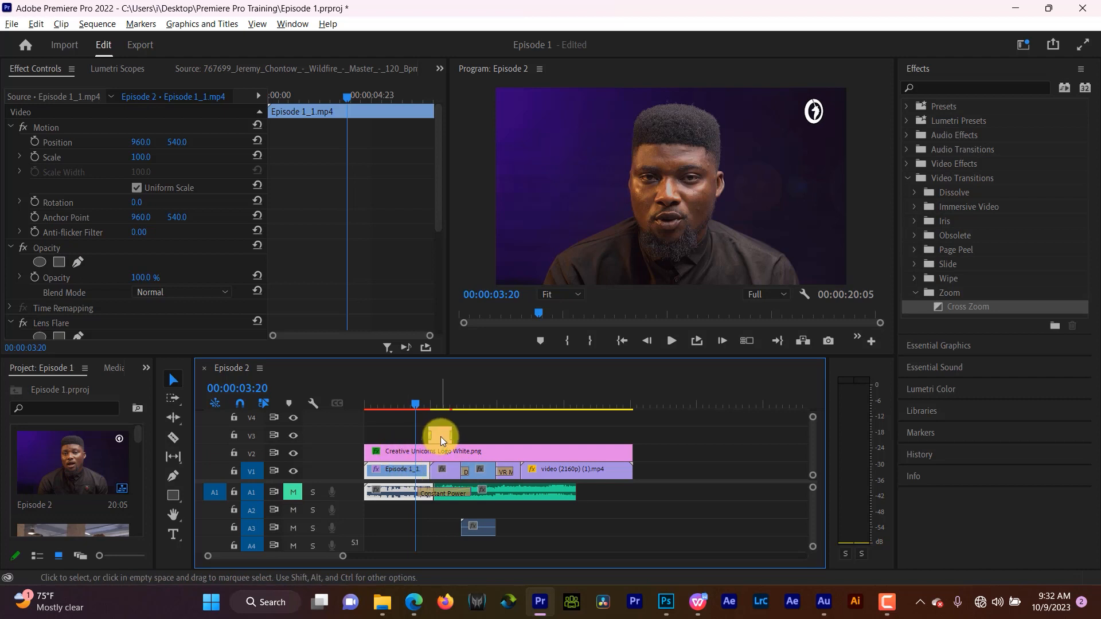
left_click(426, 407)
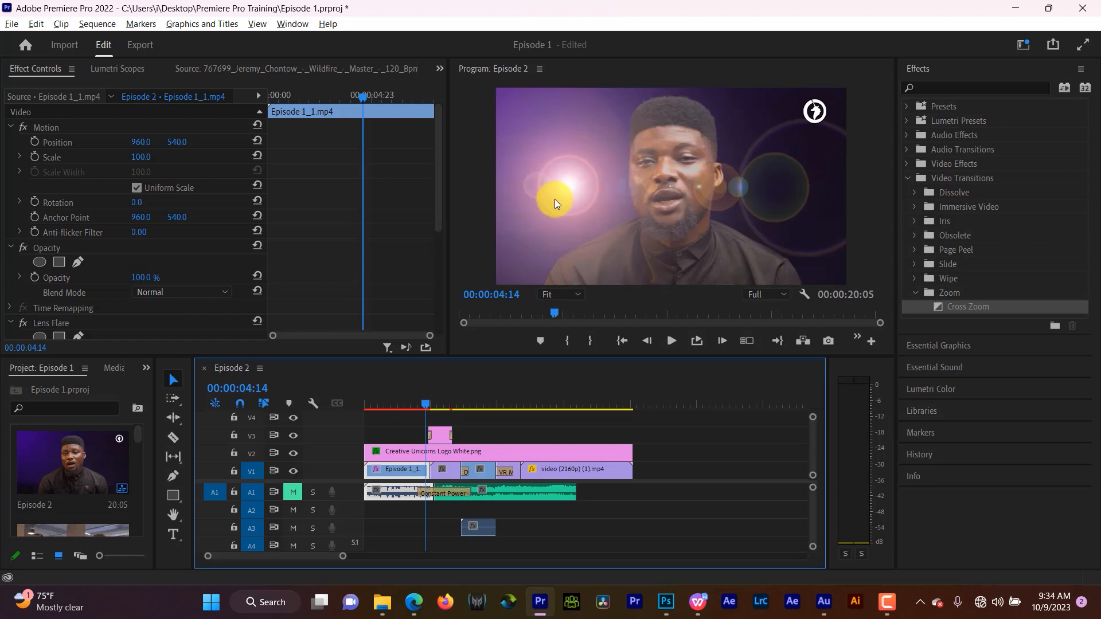
left_click(511, 407)
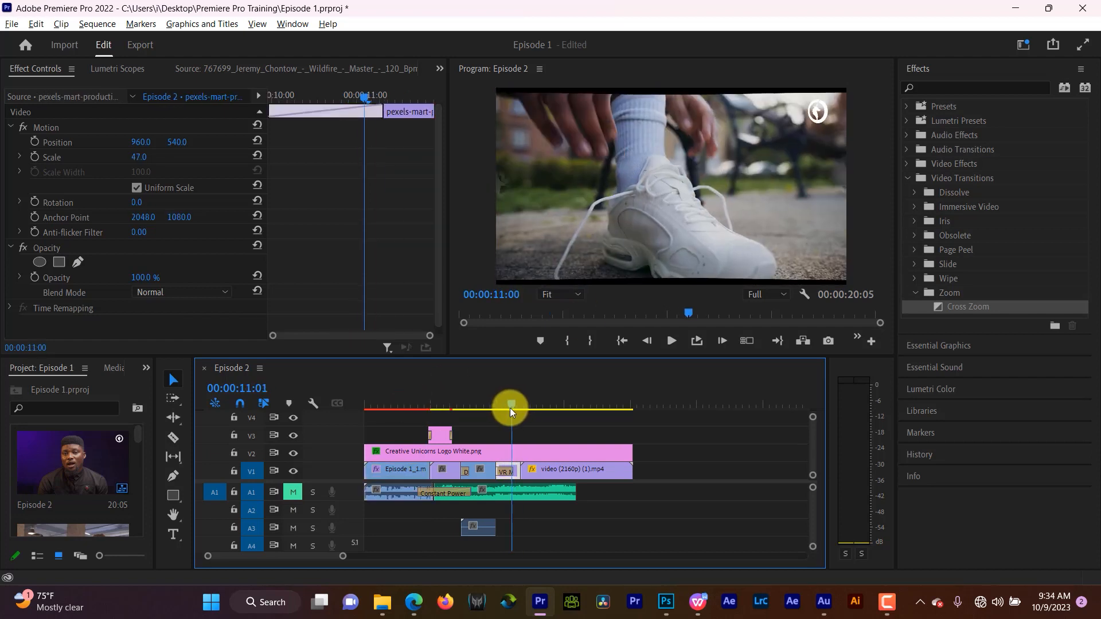
left_click_drag(510, 408, 479, 421)
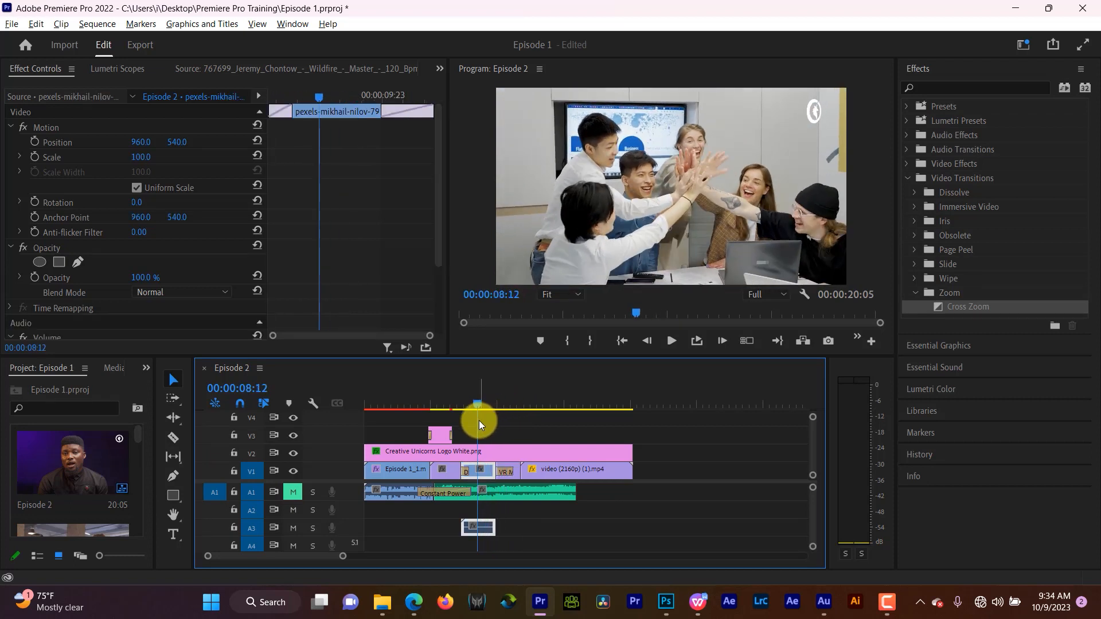